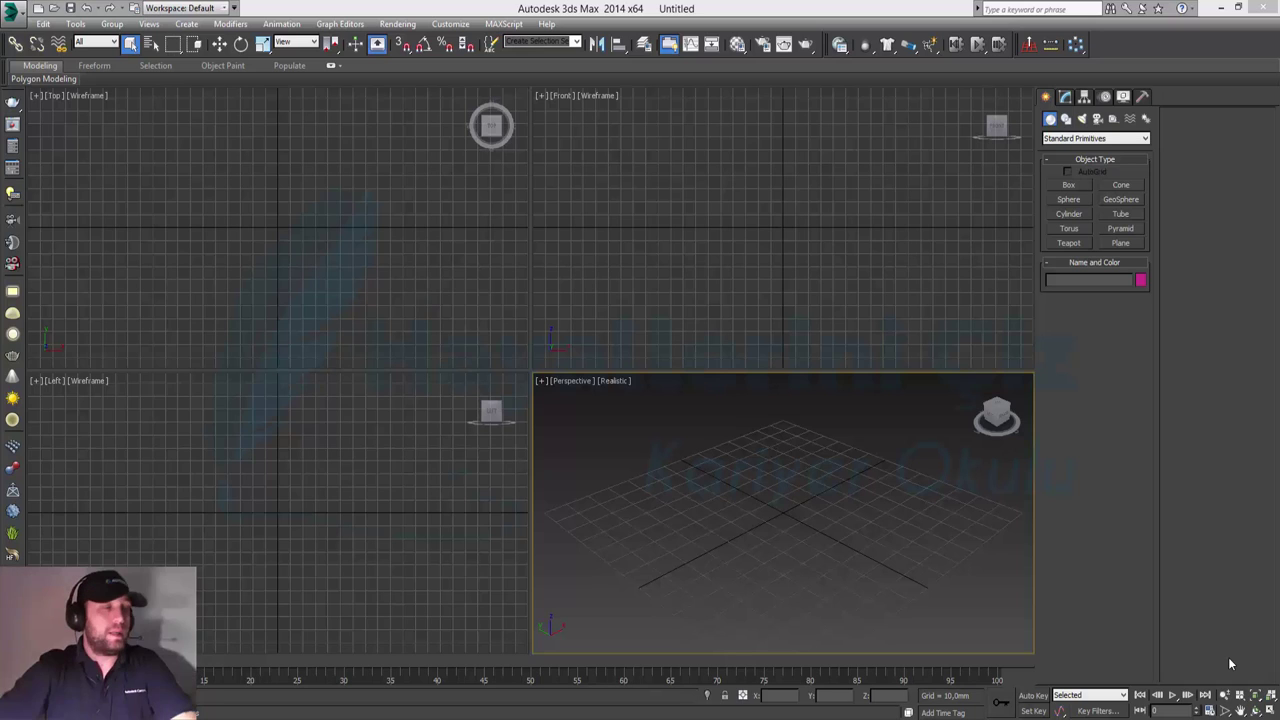
- Create a box in the Front viewport about 97 mm long, 67 mm wide and -4.3 mm high
click(850, 265)
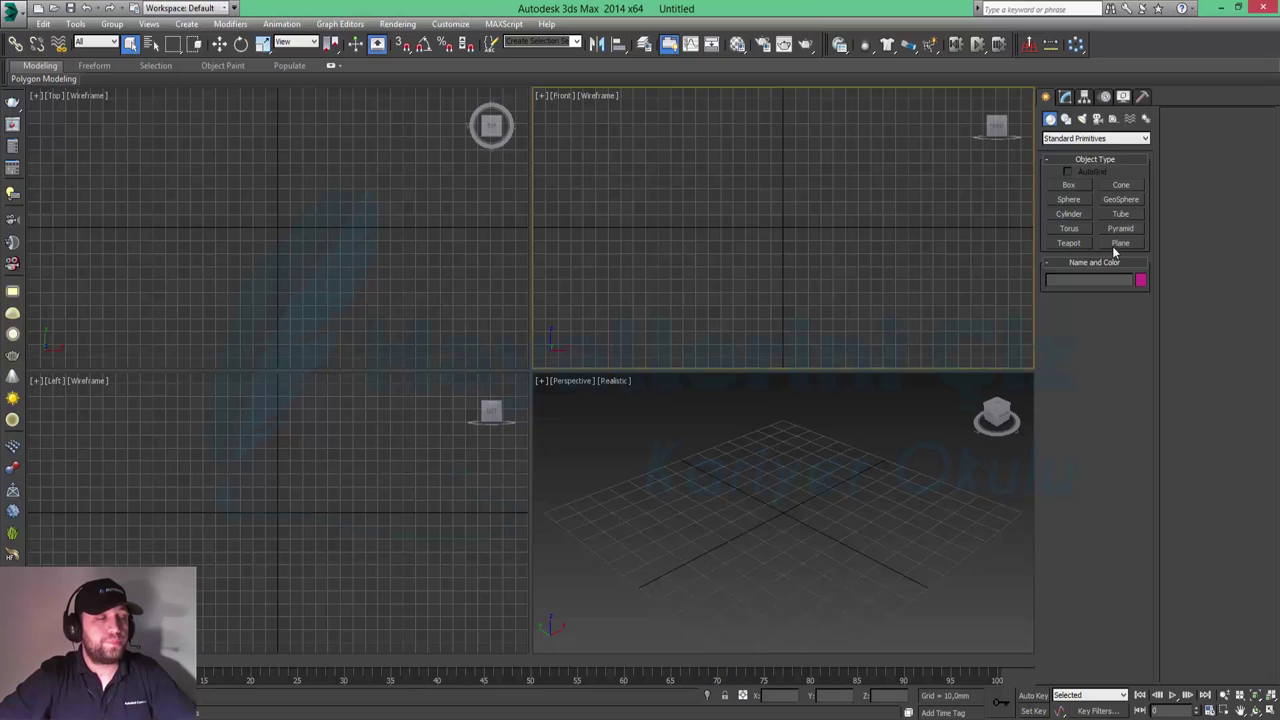
click(832, 545)
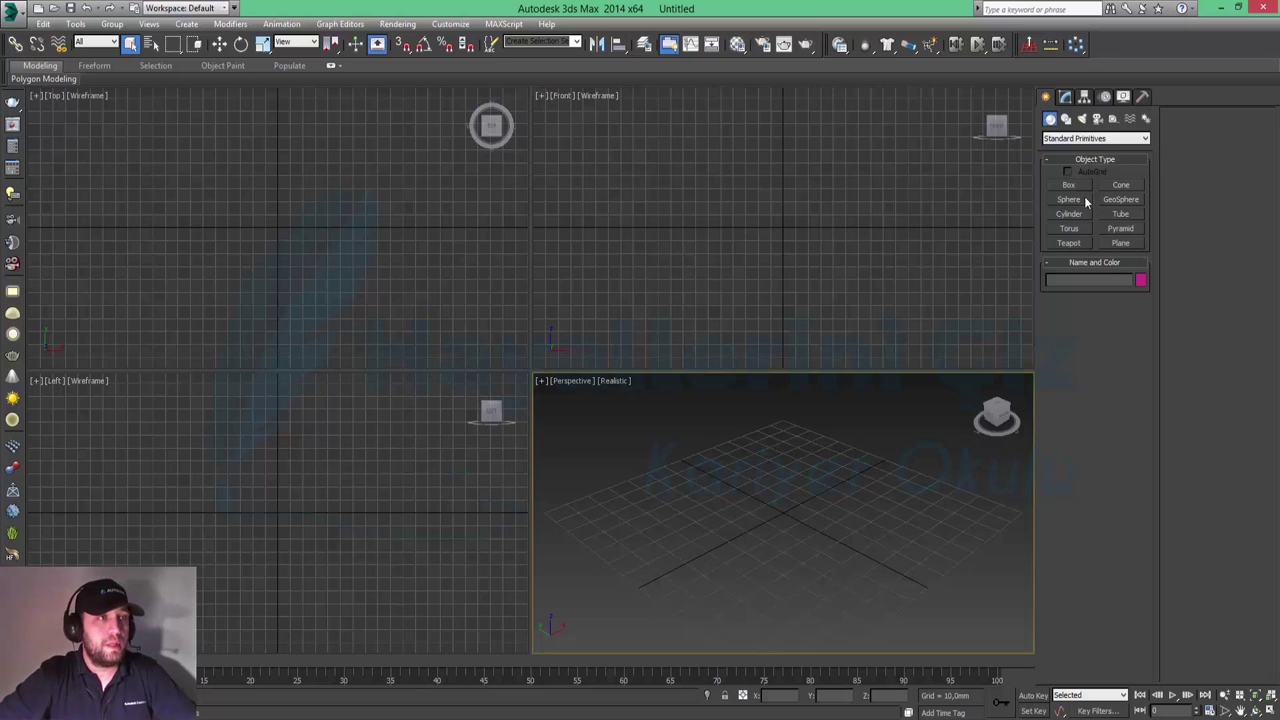
click(1069, 185)
click(745, 170)
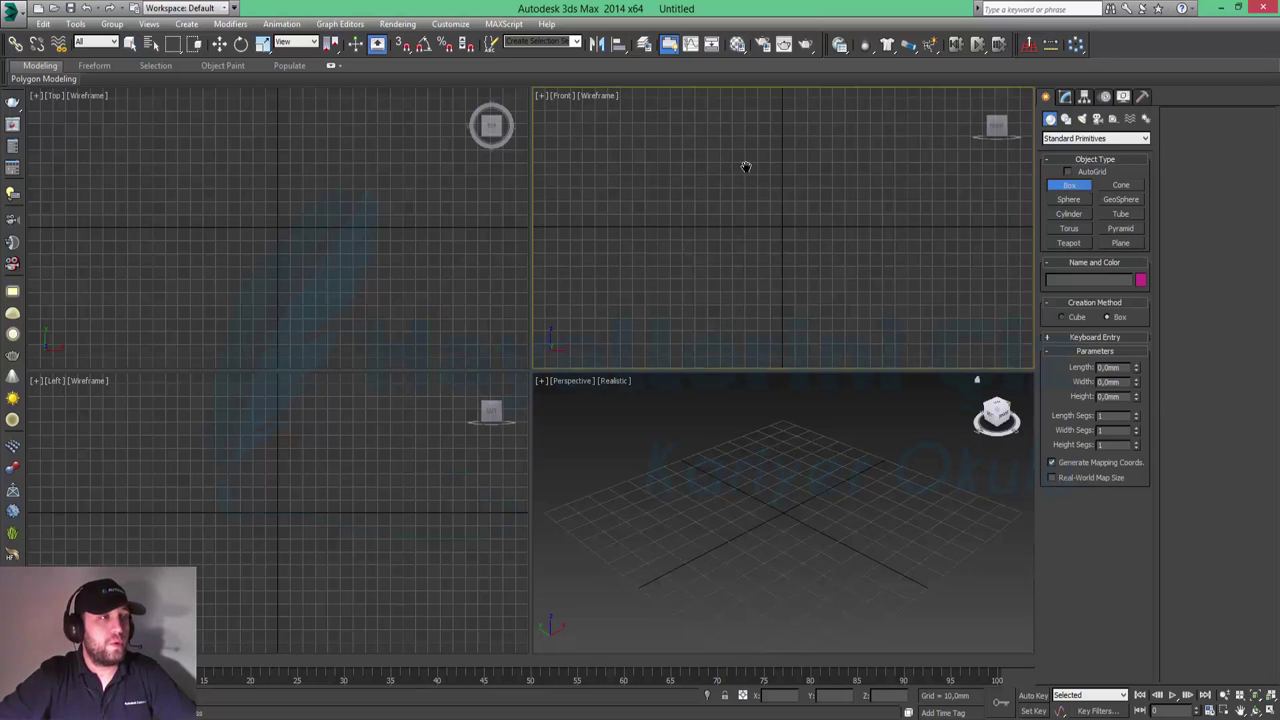
drag(757, 134, 841, 259)
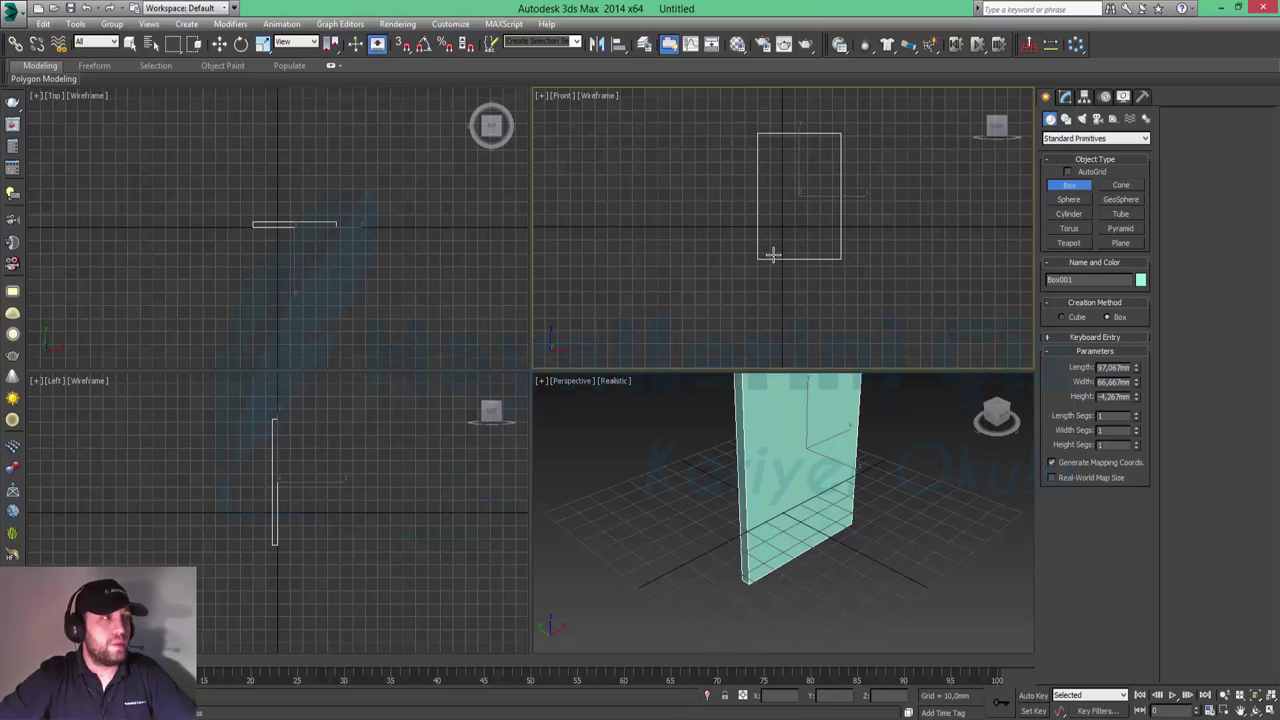
- Turn on angle snapping and set the snap angle to 22.5 degrees
click(423, 44)
right_click(423, 44)
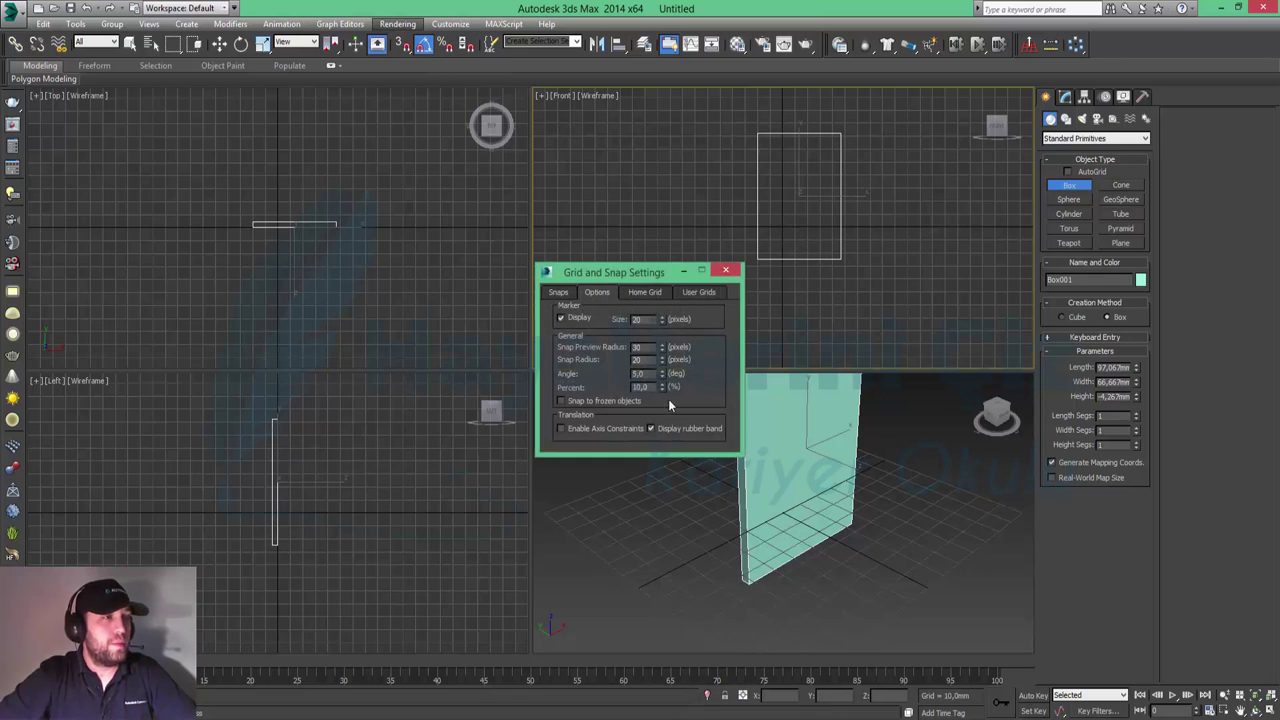
double_click(645, 374)
text(2)
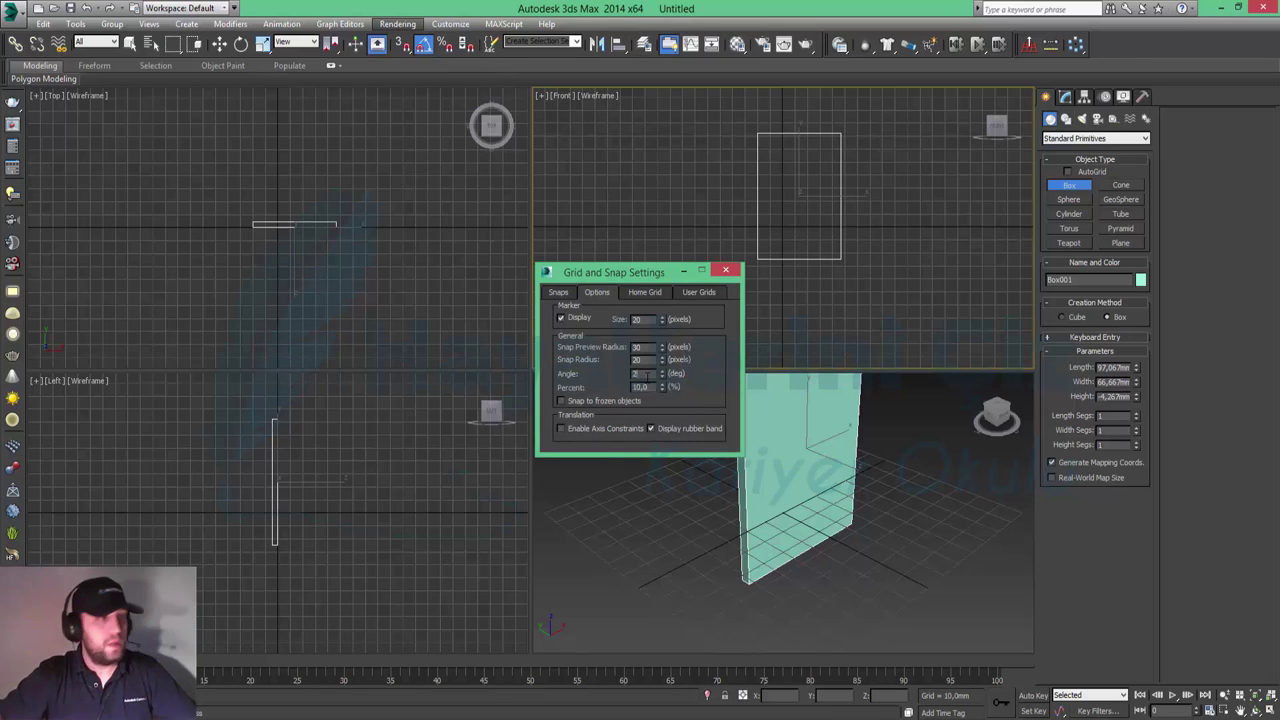
text(2,5)
key(Return)
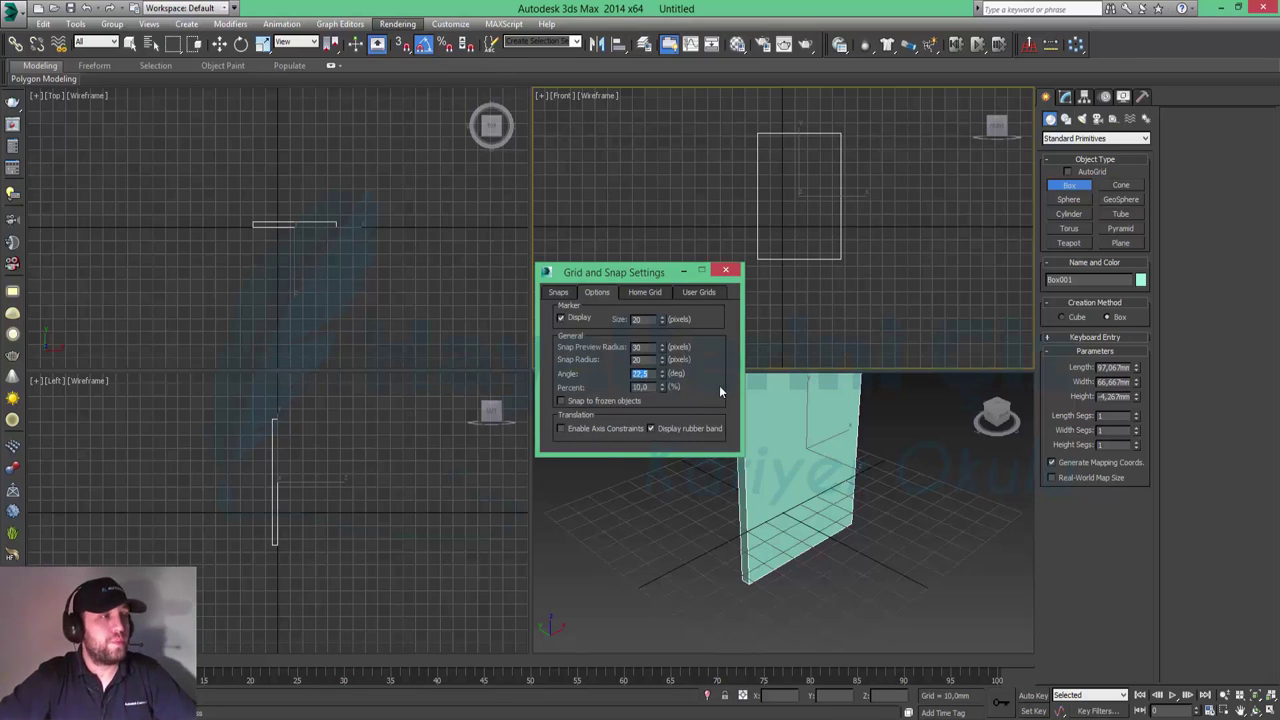
click(725, 270)
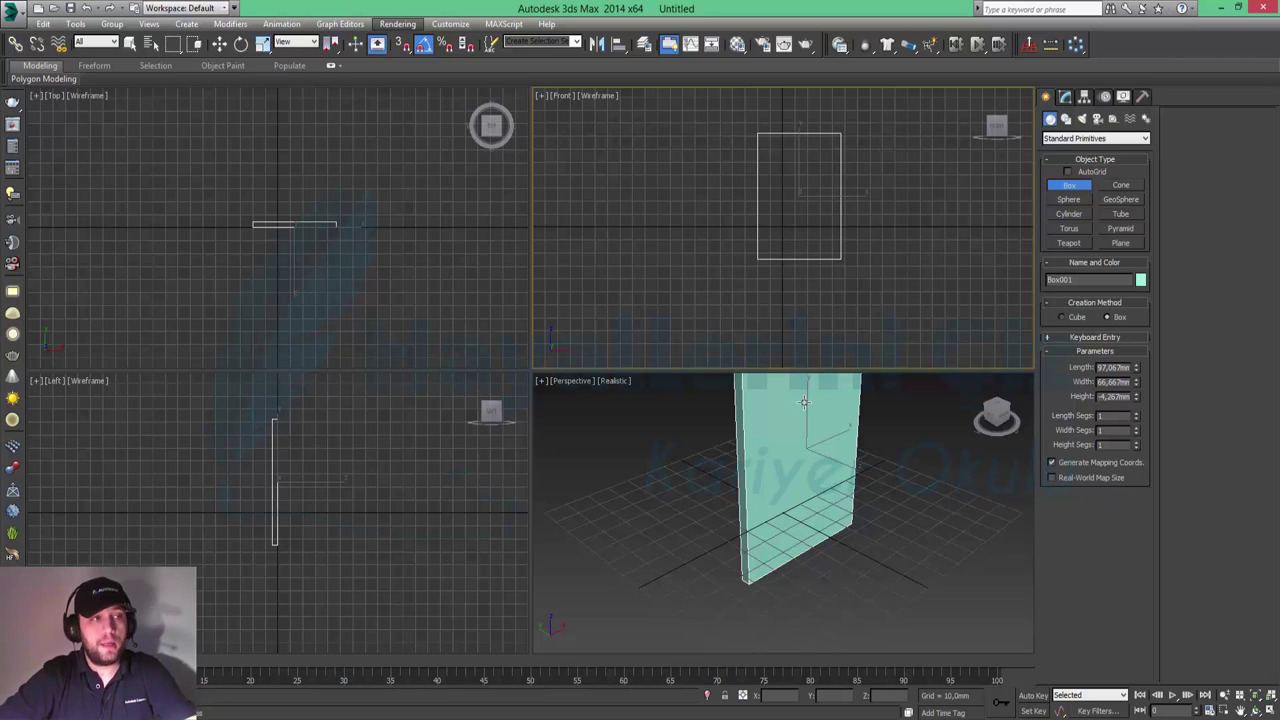
- Raise the box along the Z axis to about 63 mm in the Perspective view
middle_drag(819, 488, 809, 520)
scroll(826, 508, down, 2)
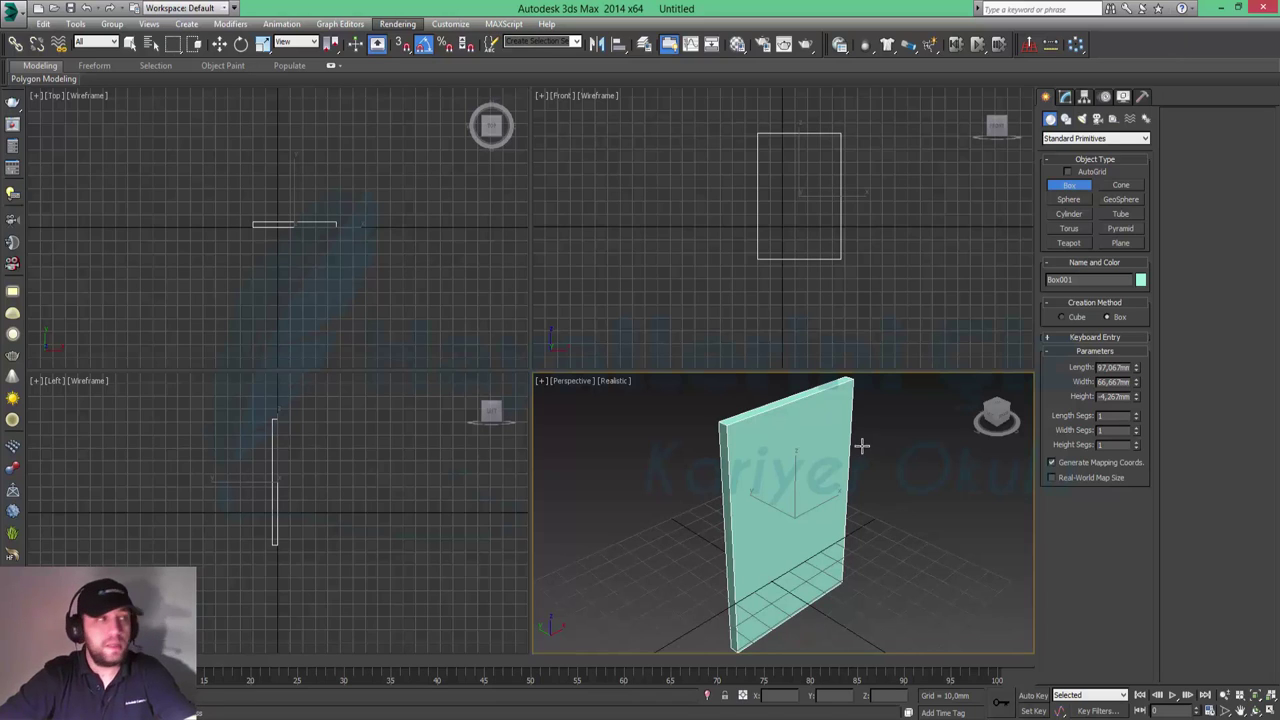
click(220, 45)
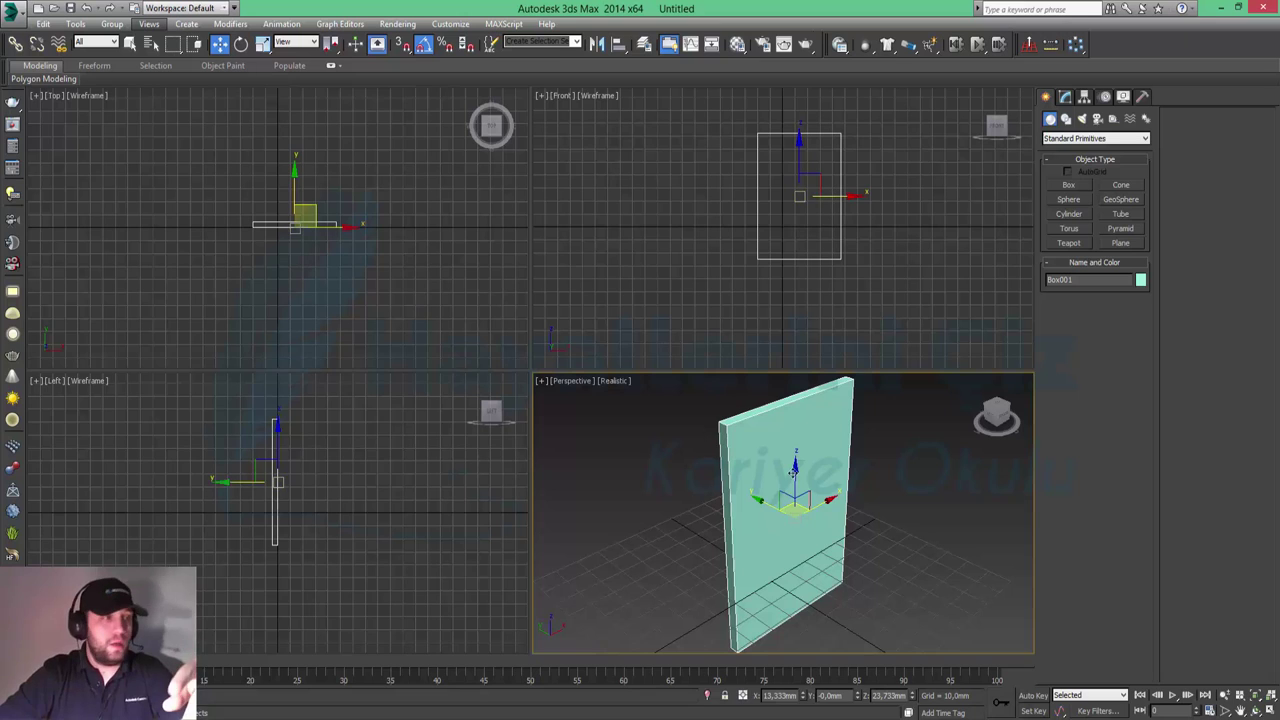
drag(797, 466, 798, 437)
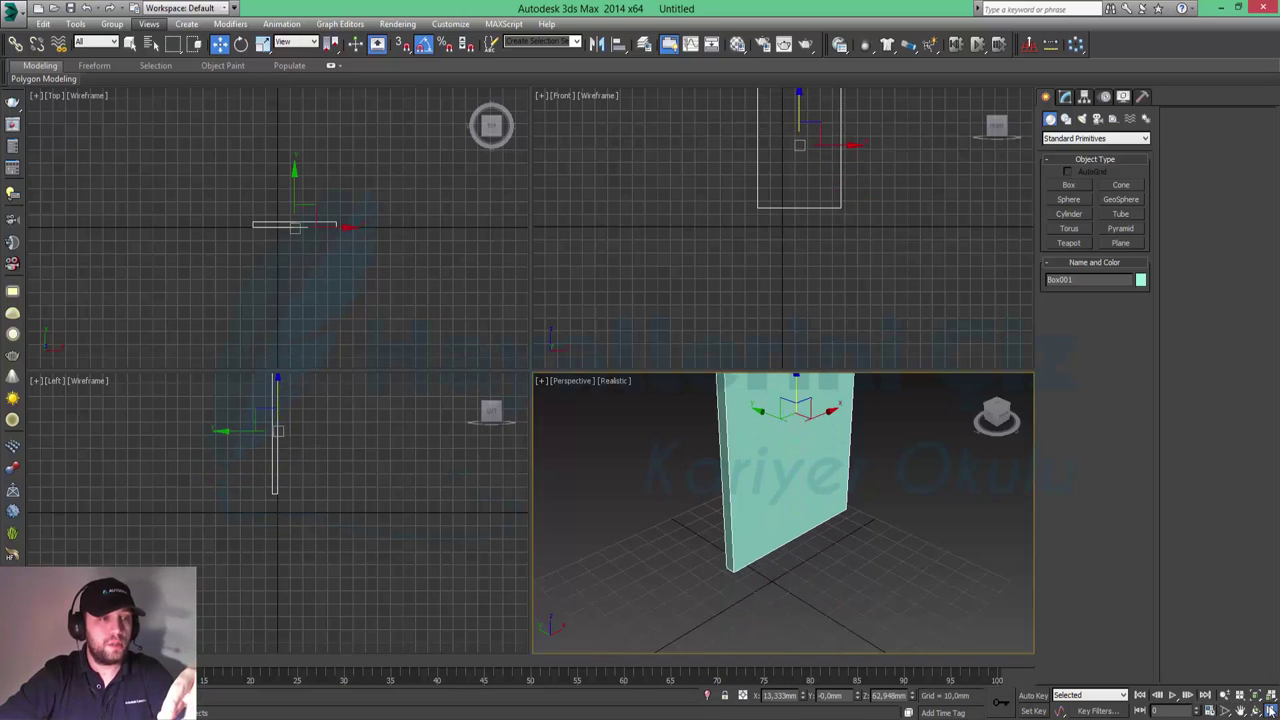
key(alt+w)
alt+middle_drag(657, 314, 594, 393)
scroll(594, 393, down, 3)
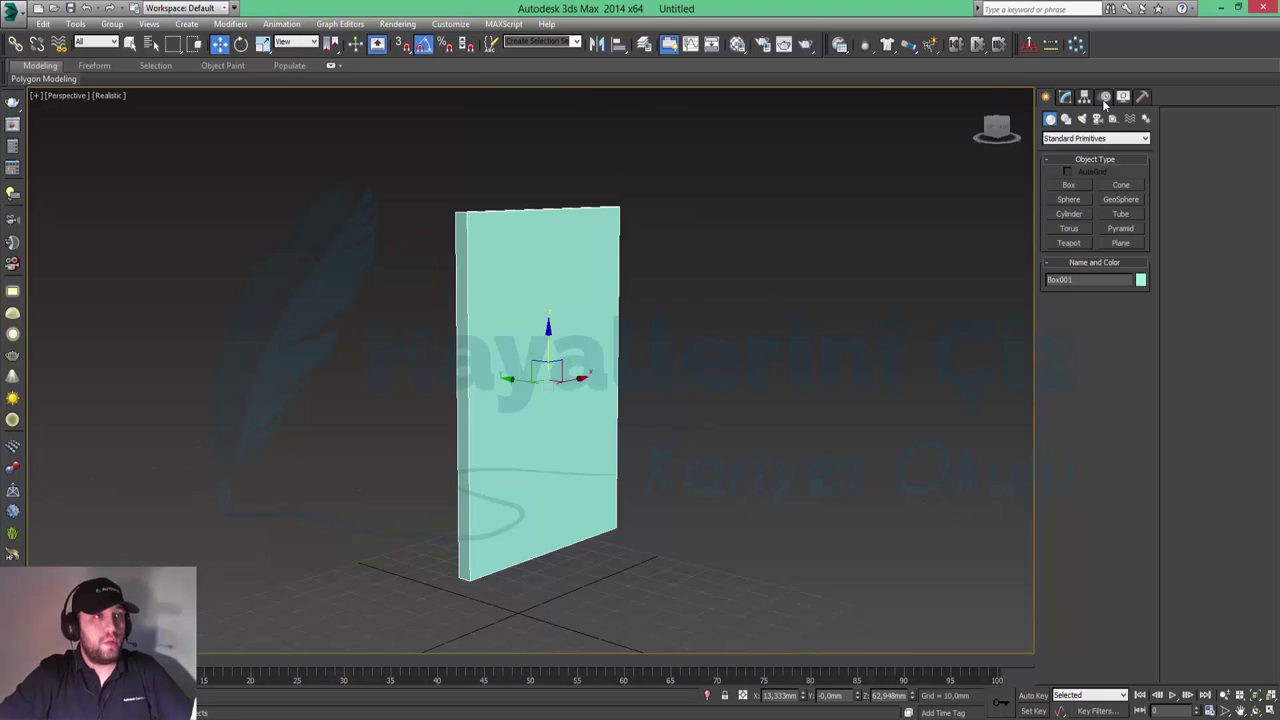
- Open the box's pivot settings and show the box in a maximized Left viewport with the grid hidden
click(1086, 97)
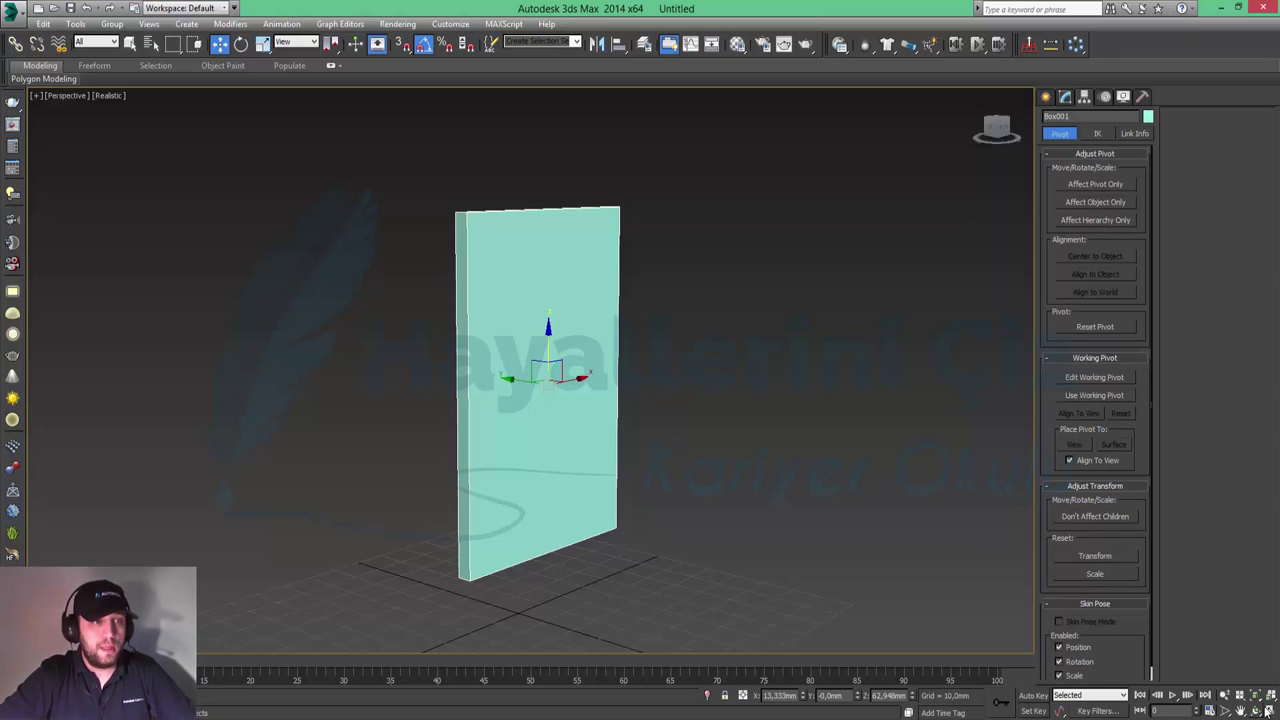
key(alt+w)
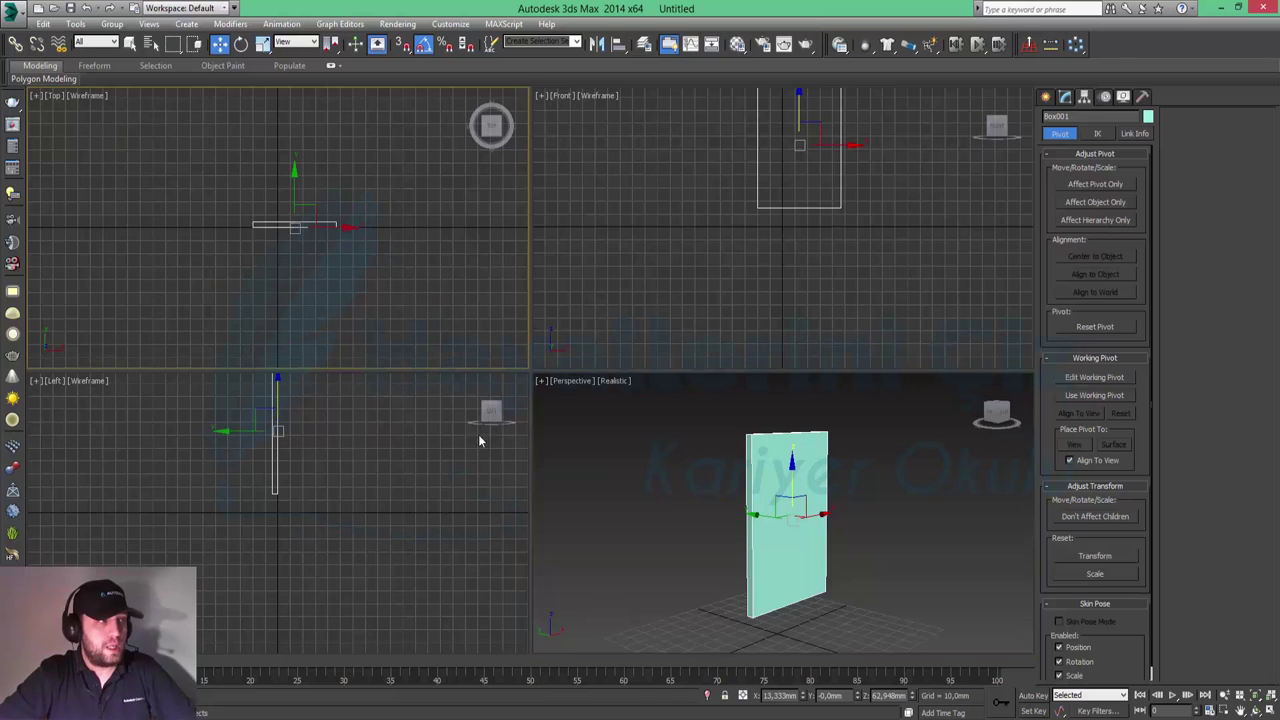
right_click(333, 470)
key(alt+w)
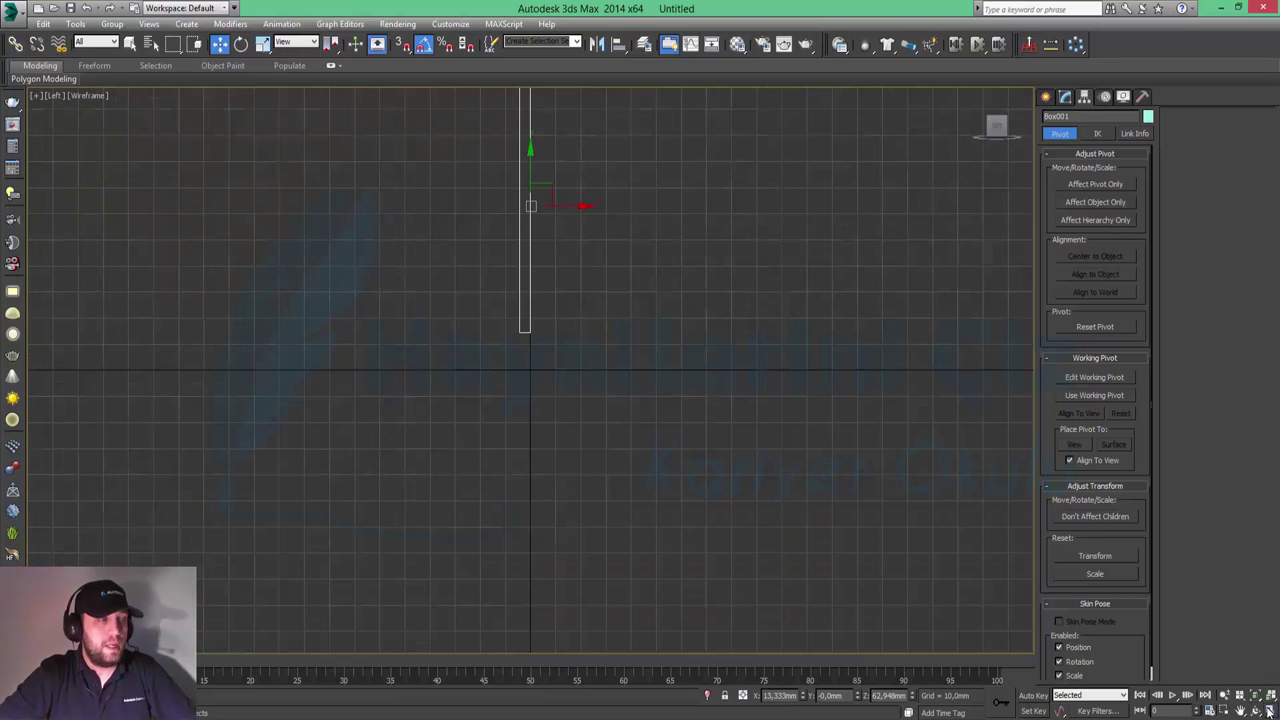
scroll(462, 320, up, 2)
middle_drag(462, 320, 475, 366)
key(g)
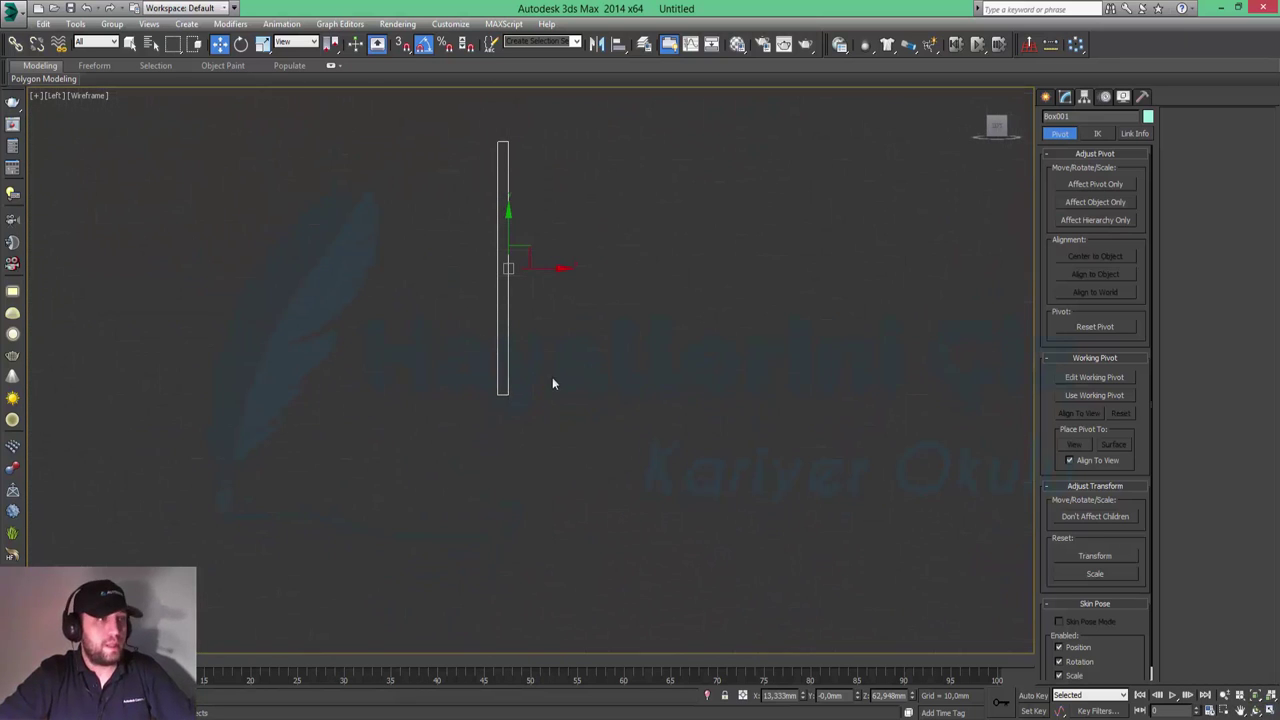
- Move only the box's pivot straight down to near the box's bottom edge, at about Z 17 mm
click(1108, 183)
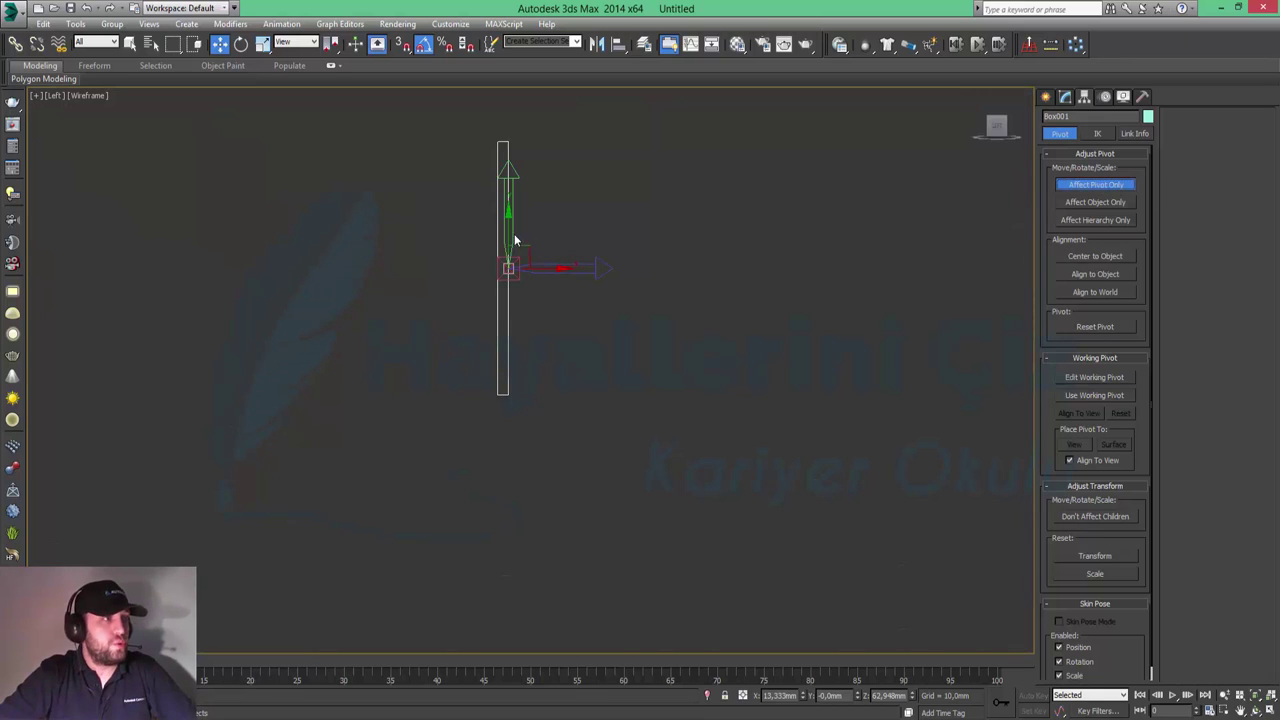
drag(508, 242, 505, 363)
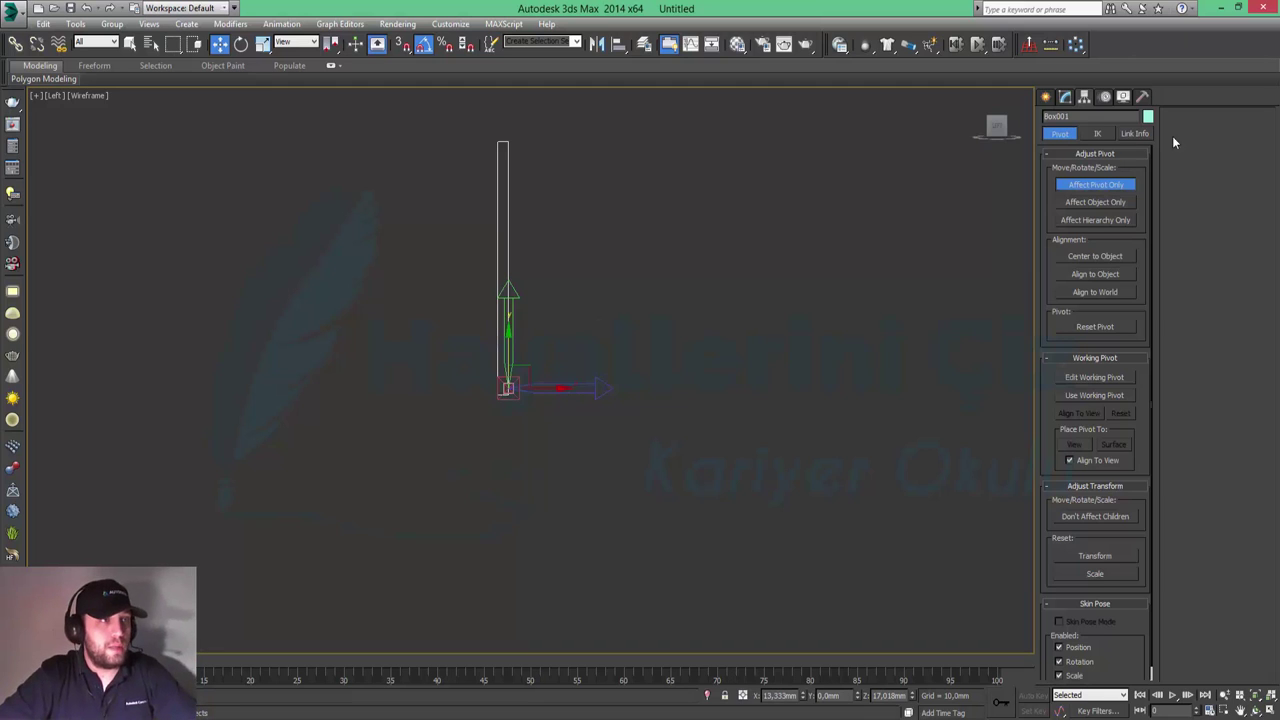
click(1100, 184)
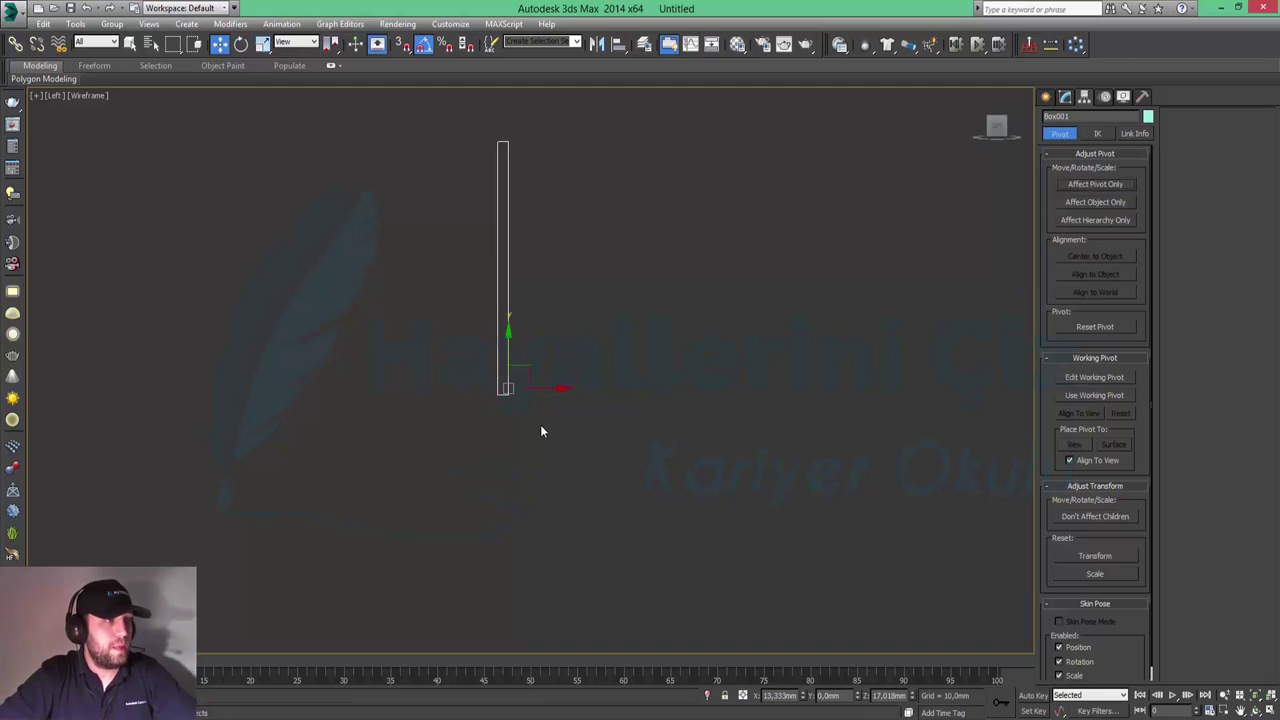
- Refine the pivot's position so it sits on the box's lower-right corner in the Left view
click(1095, 184)
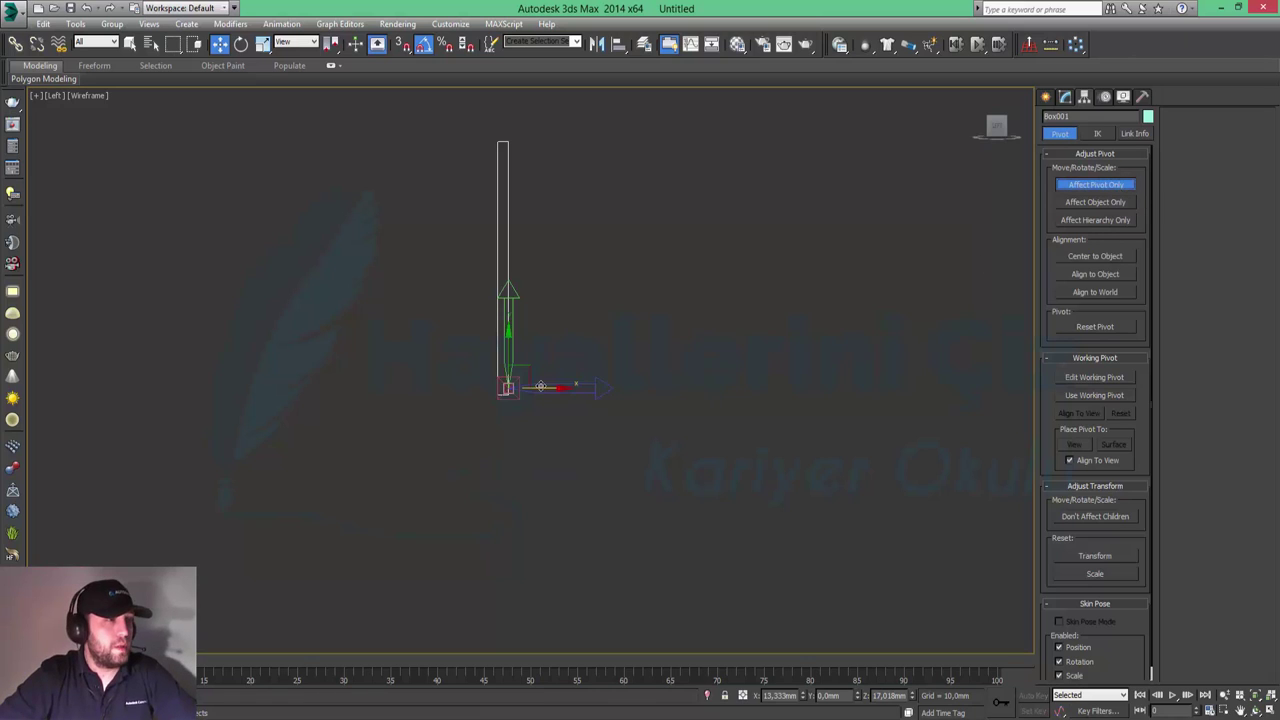
scroll(487, 385, up, 5)
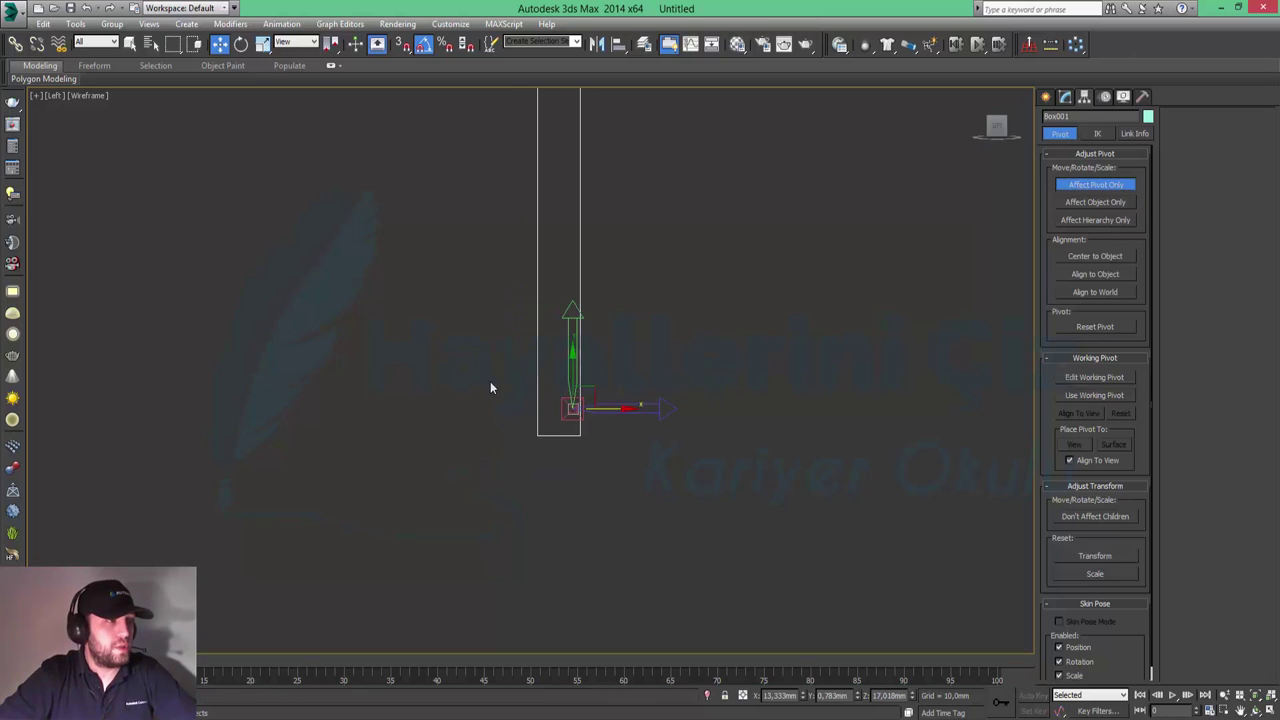
scroll(490, 388, up, 3)
drag(668, 414, 681, 465)
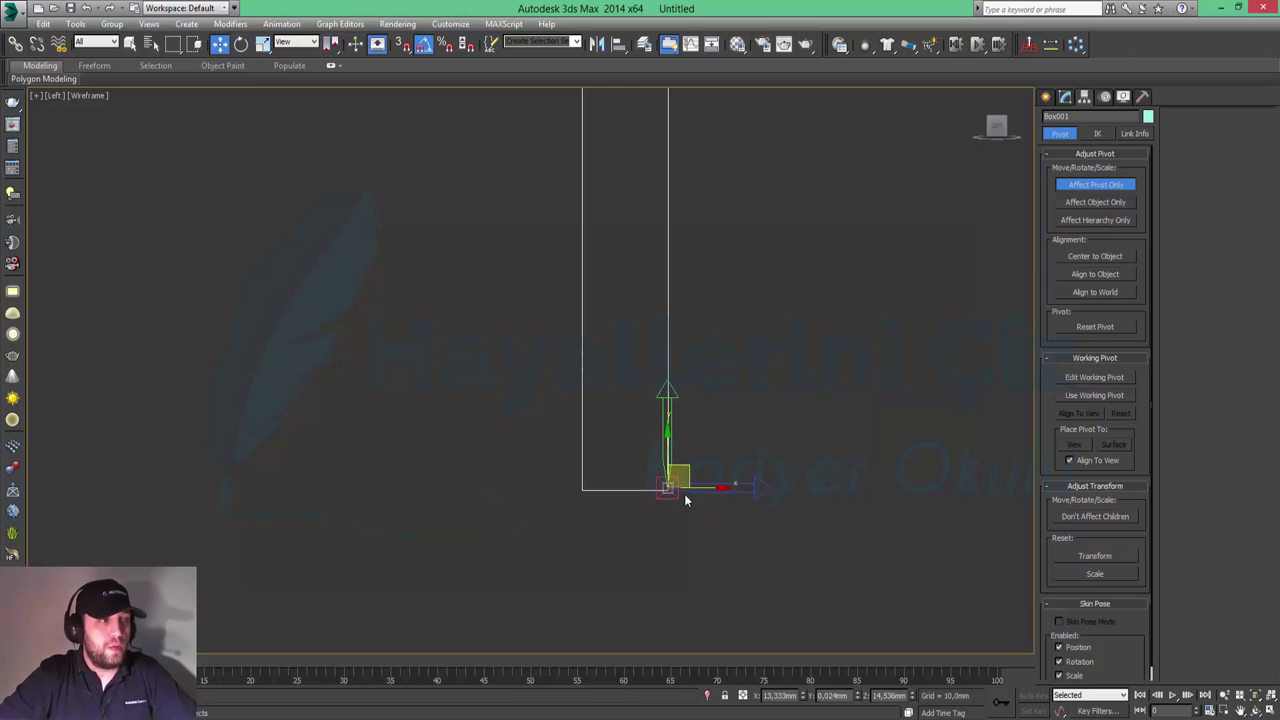
click(1096, 185)
- Clone the upright box as a Copy and rotate the clone 22.5 degrees clockwise about its pivot in the Left view
scroll(780, 395, down, 5)
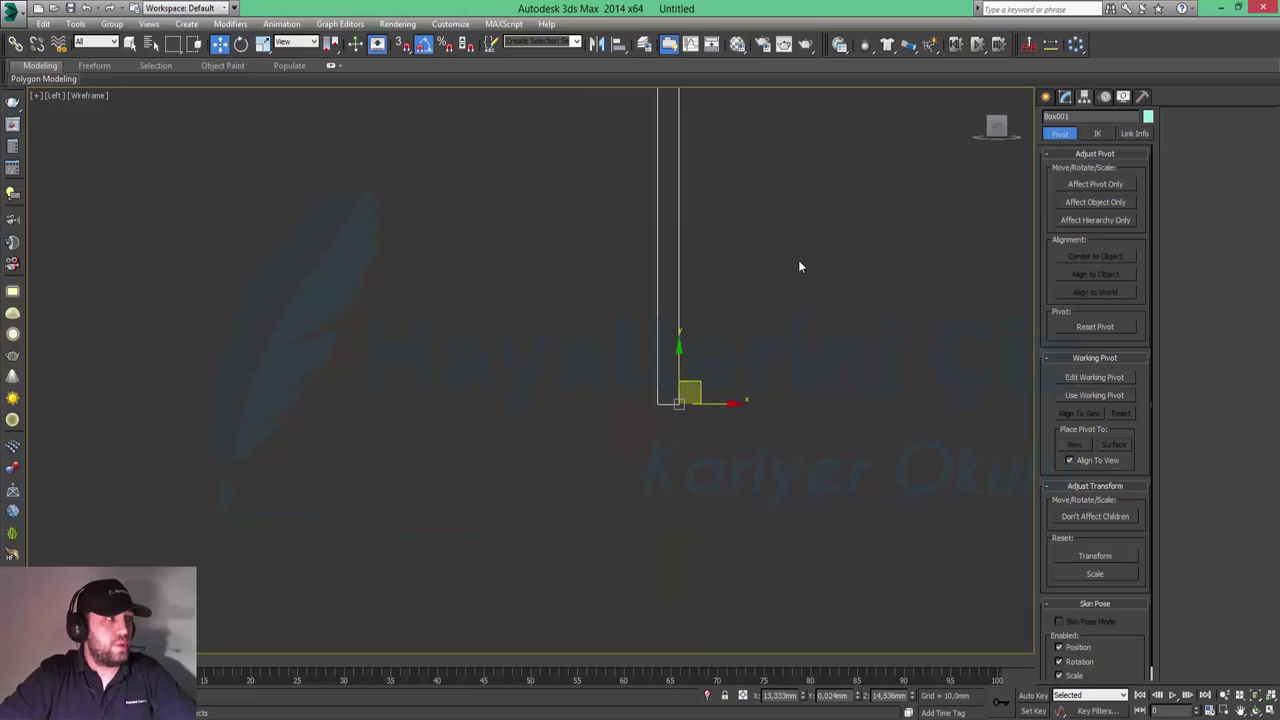
middle_drag(798, 259, 666, 373)
scroll(694, 319, down, 1)
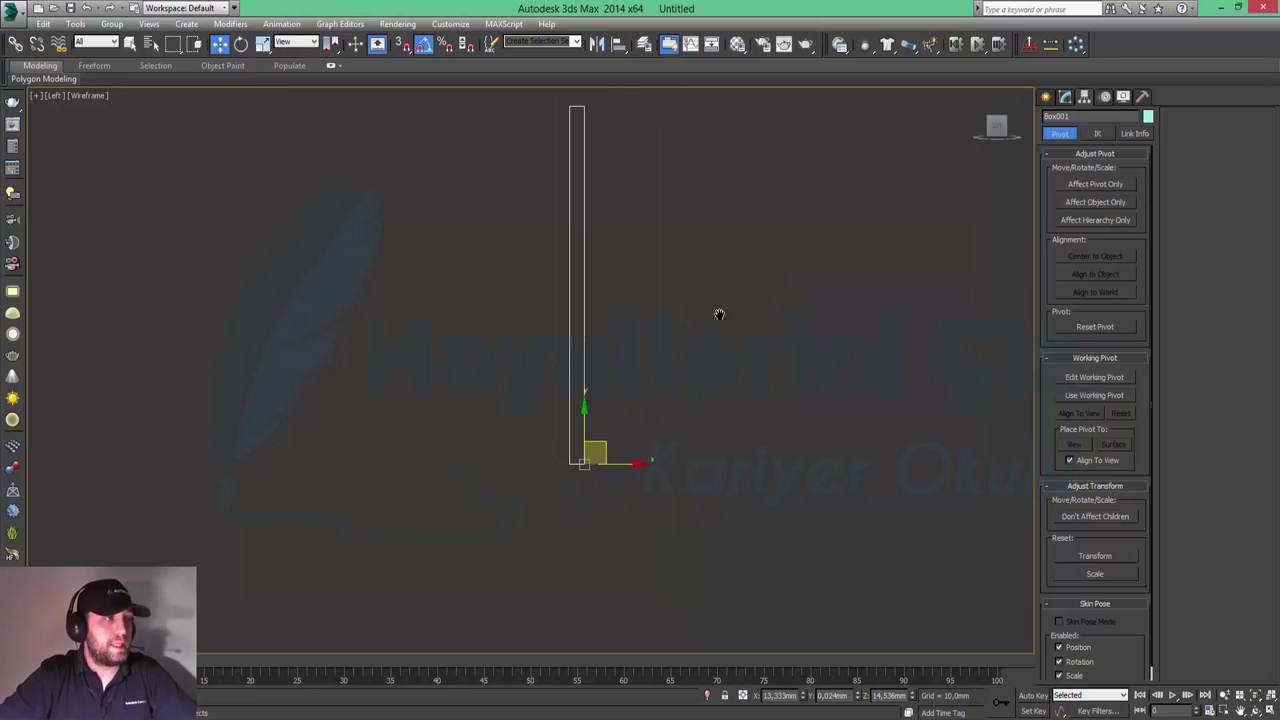
middle_drag(720, 314, 676, 386)
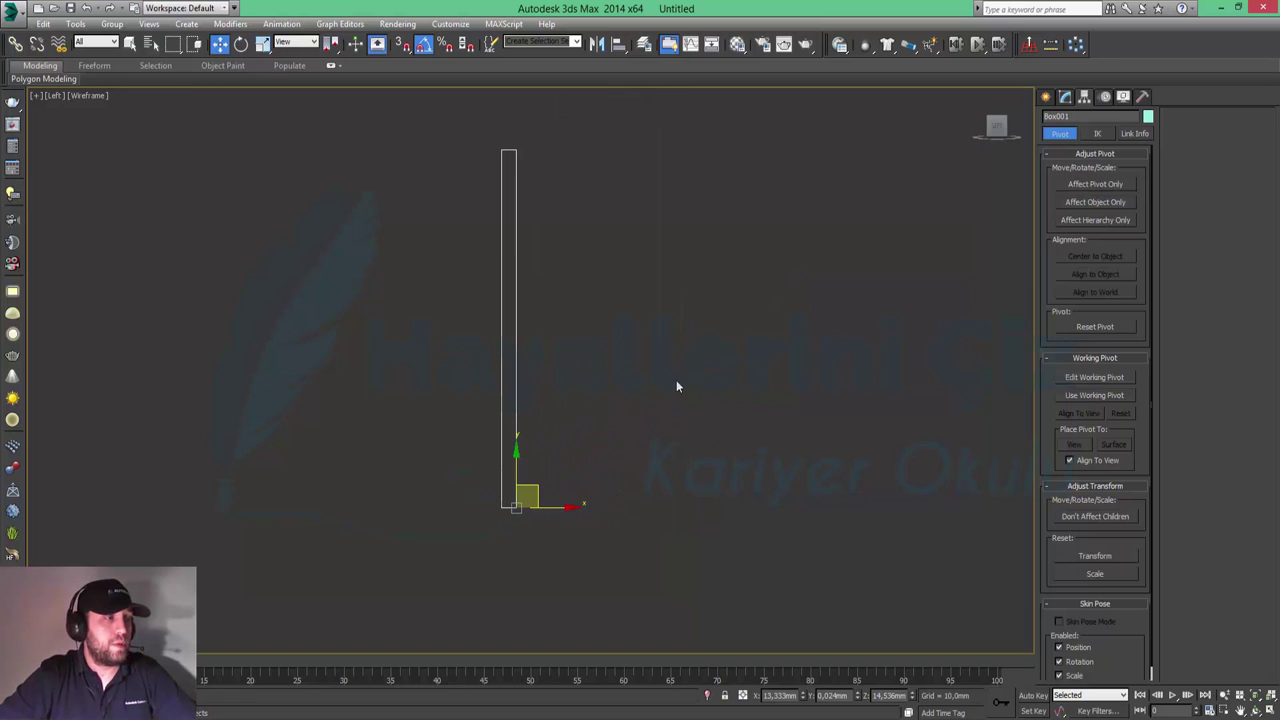
right_click(423, 46)
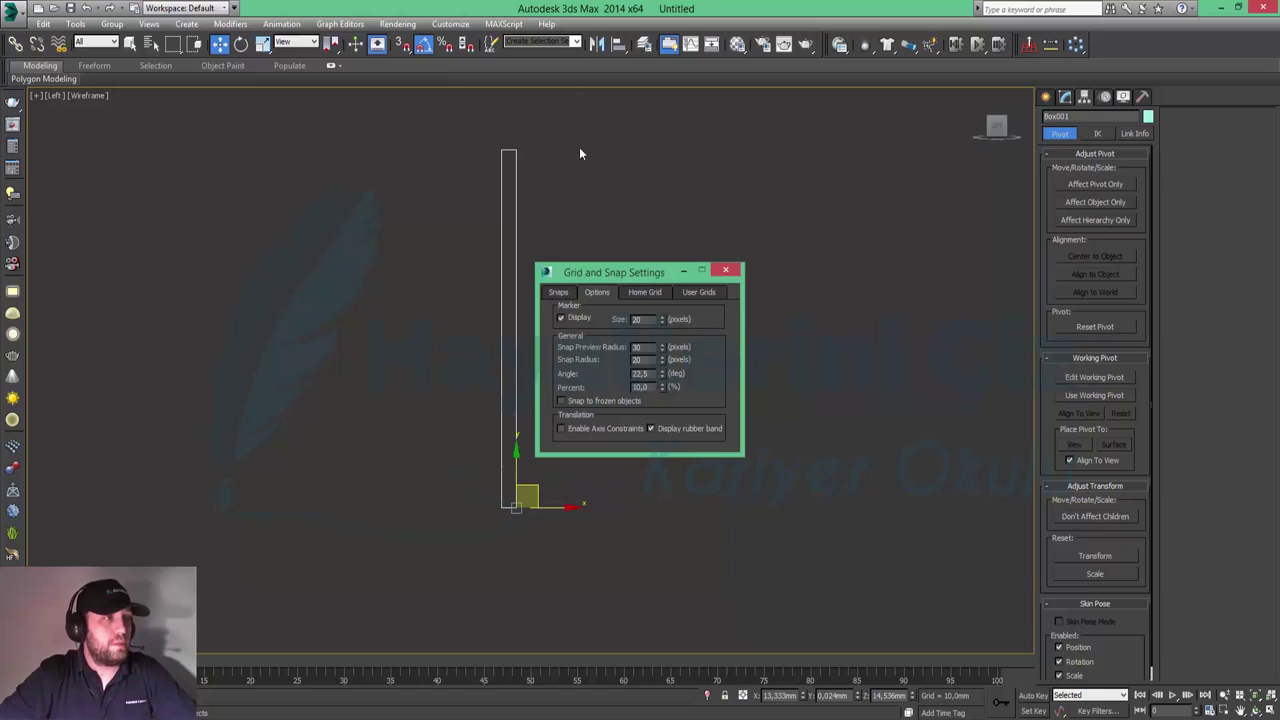
click(736, 271)
click(241, 44)
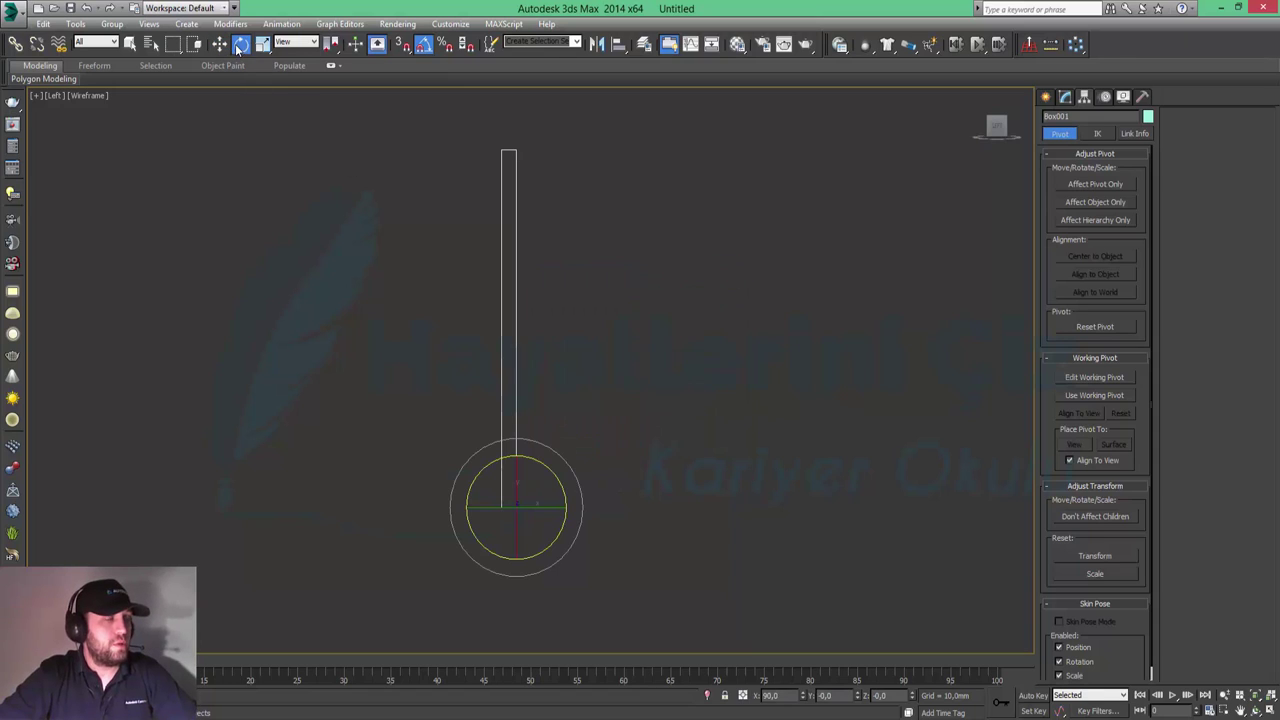
right_click(564, 459)
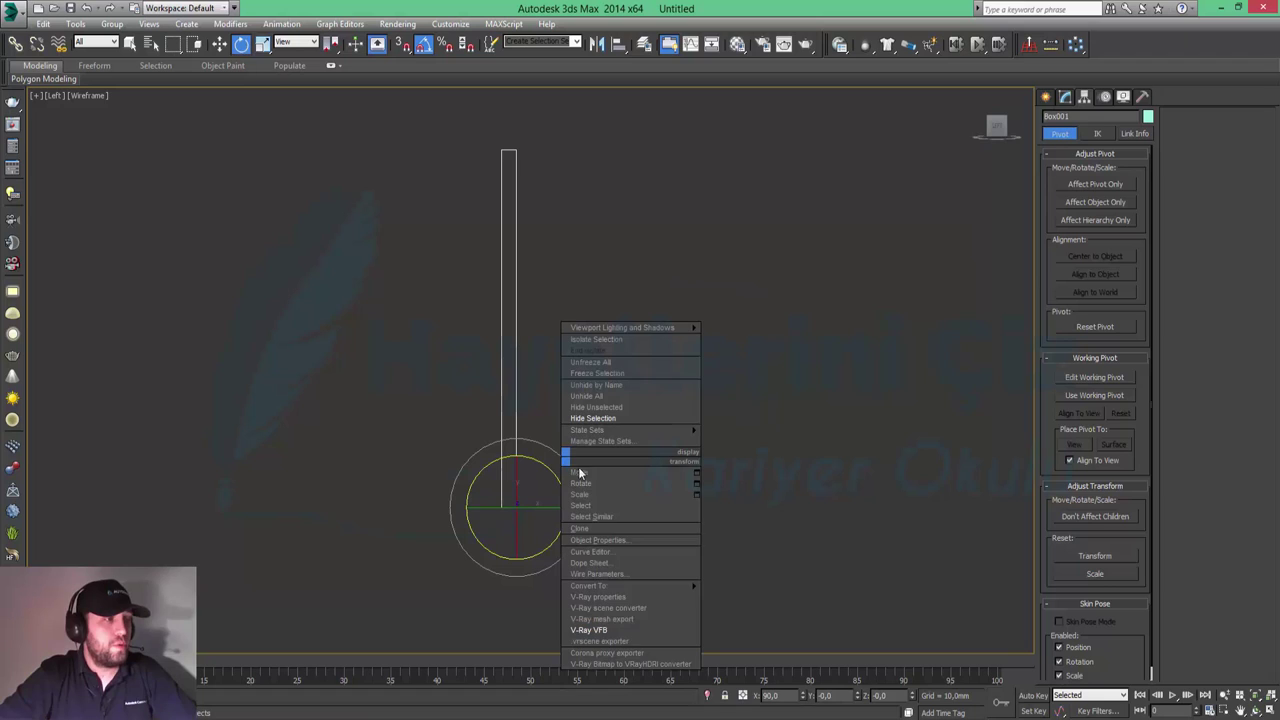
click(600, 532)
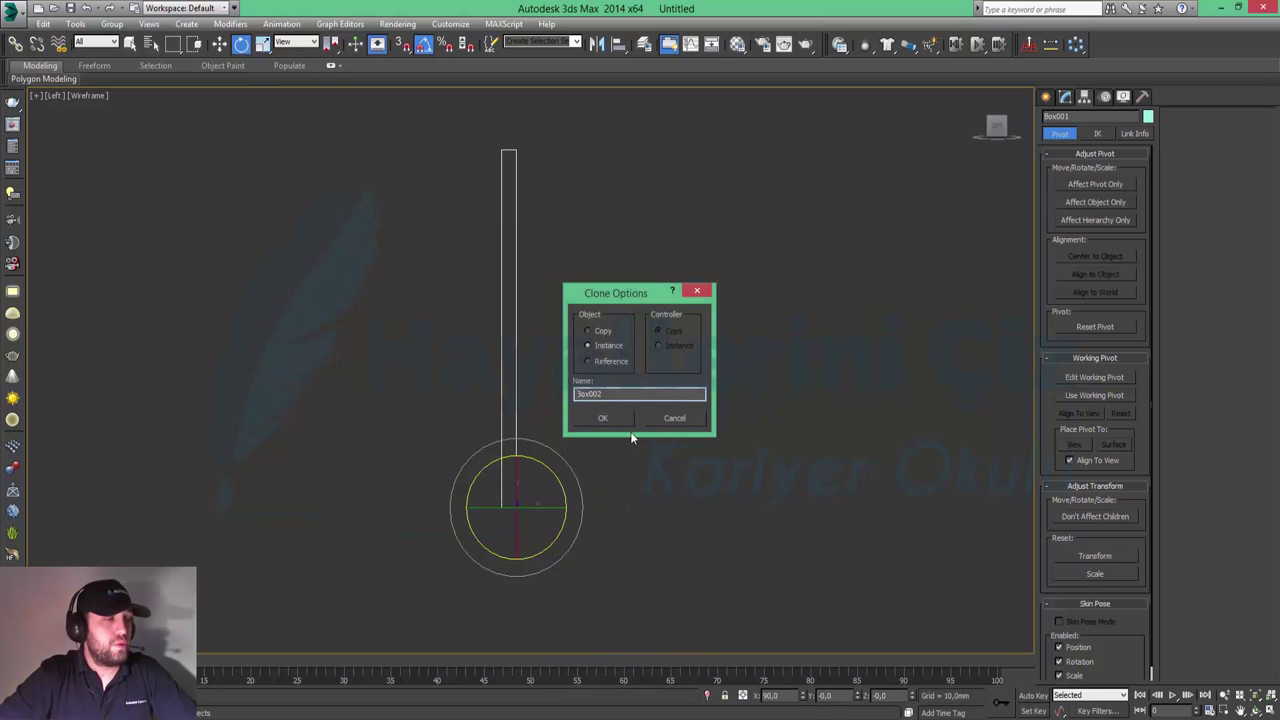
click(602, 333)
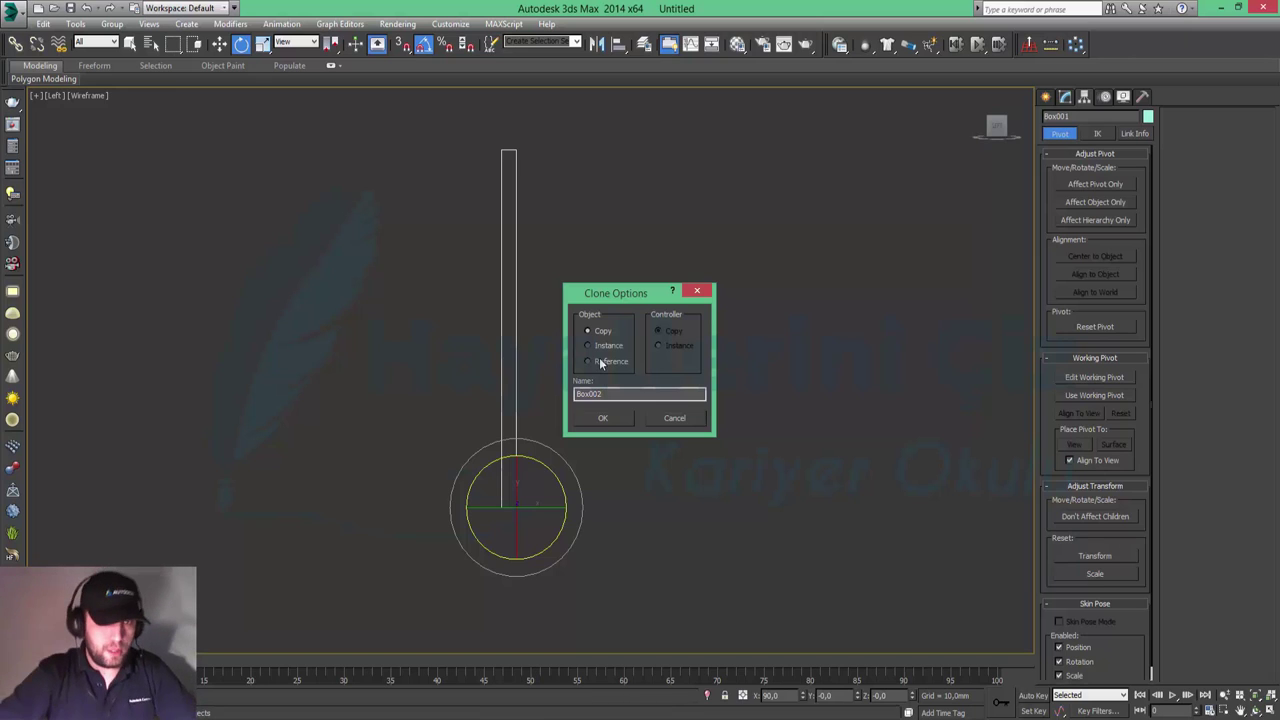
click(603, 418)
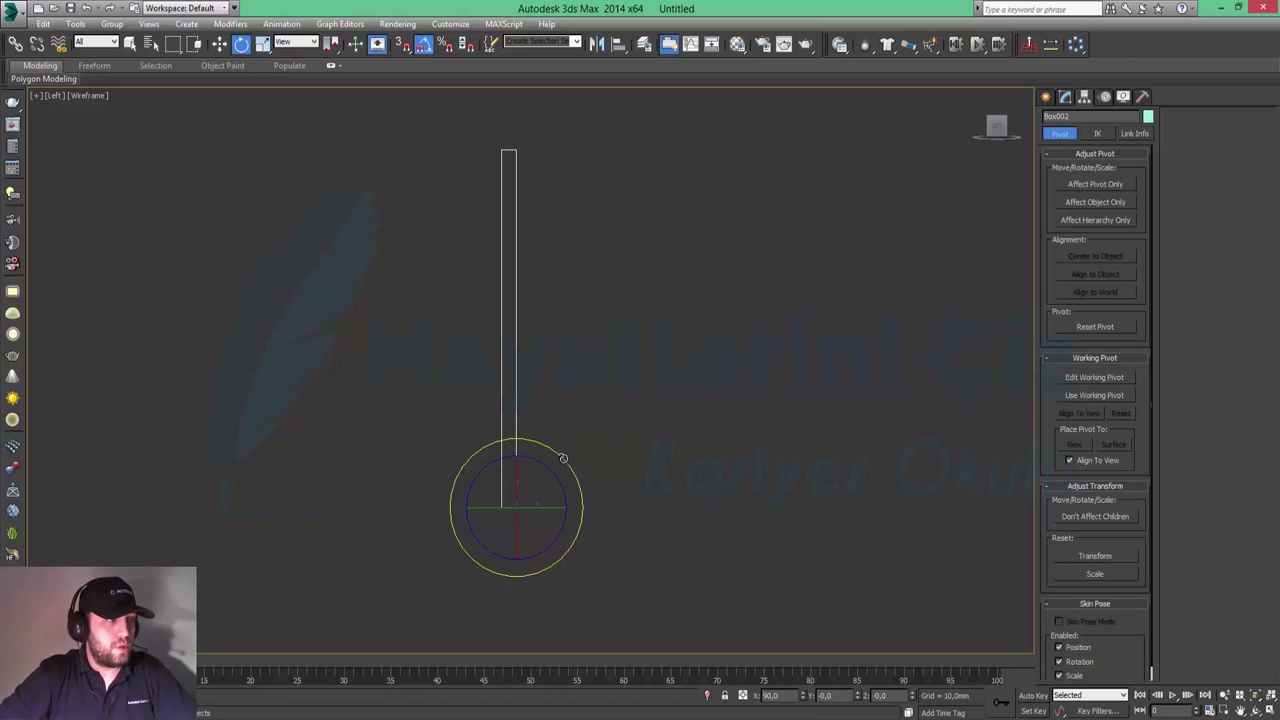
drag(560, 451, 571, 457)
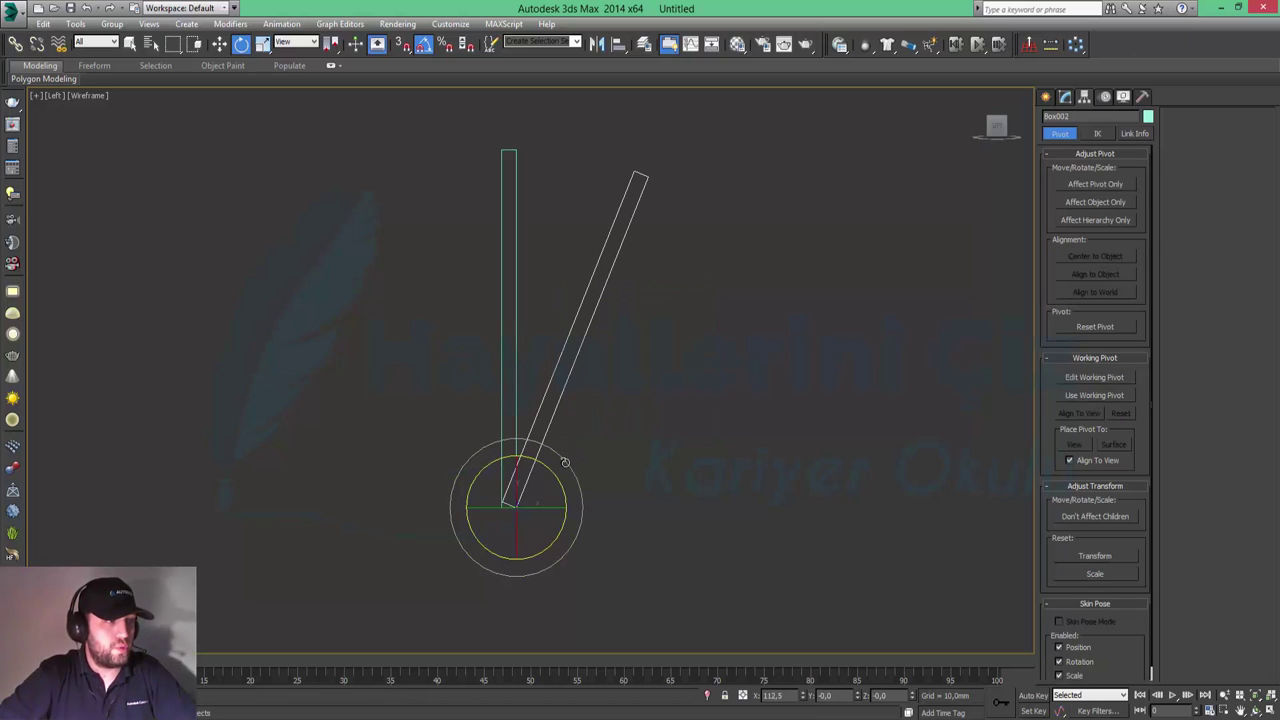
- Clone the tilted box as a Copy and rotate this third box a further 22.5 degrees clockwise
right_click(567, 463)
click(598, 530)
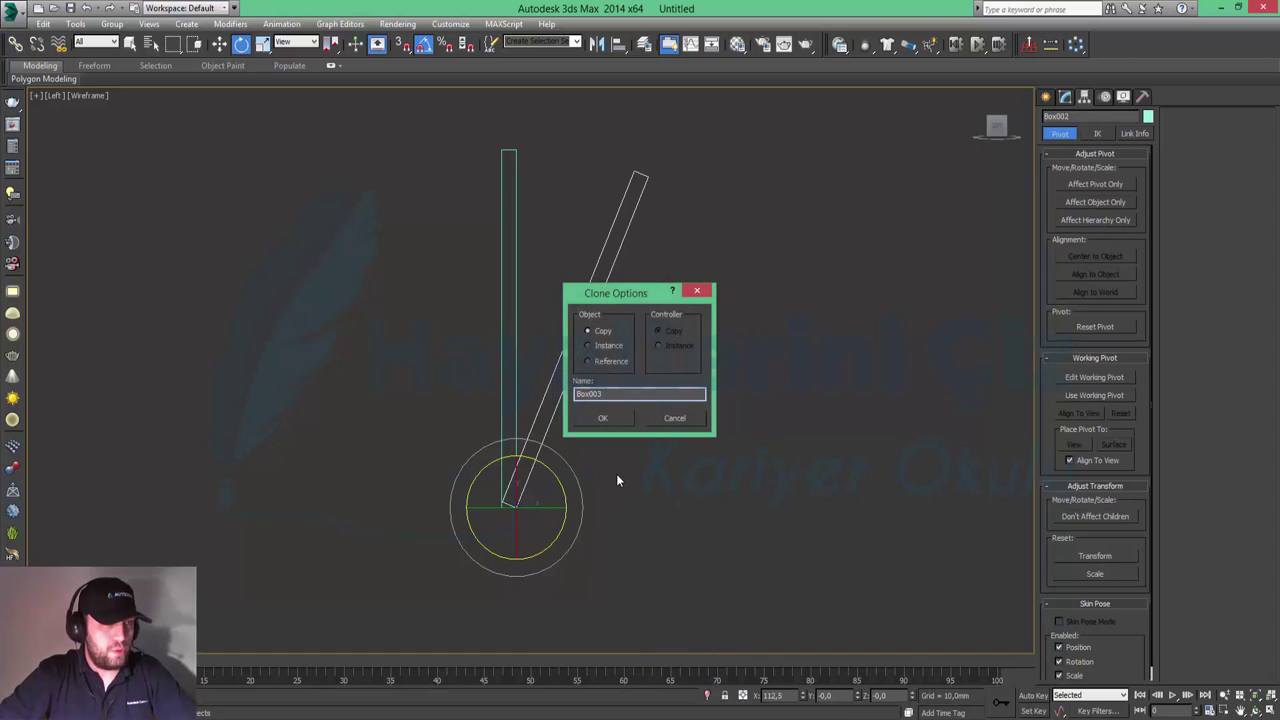
click(609, 418)
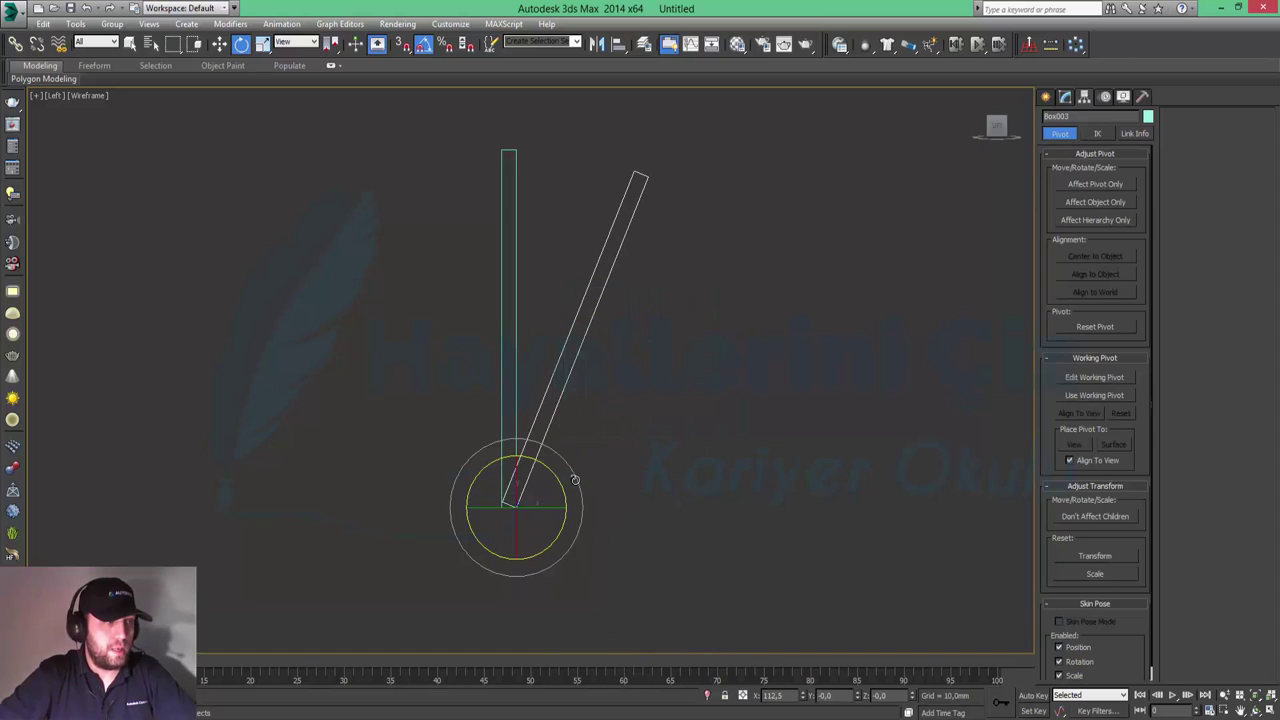
drag(579, 480, 585, 494)
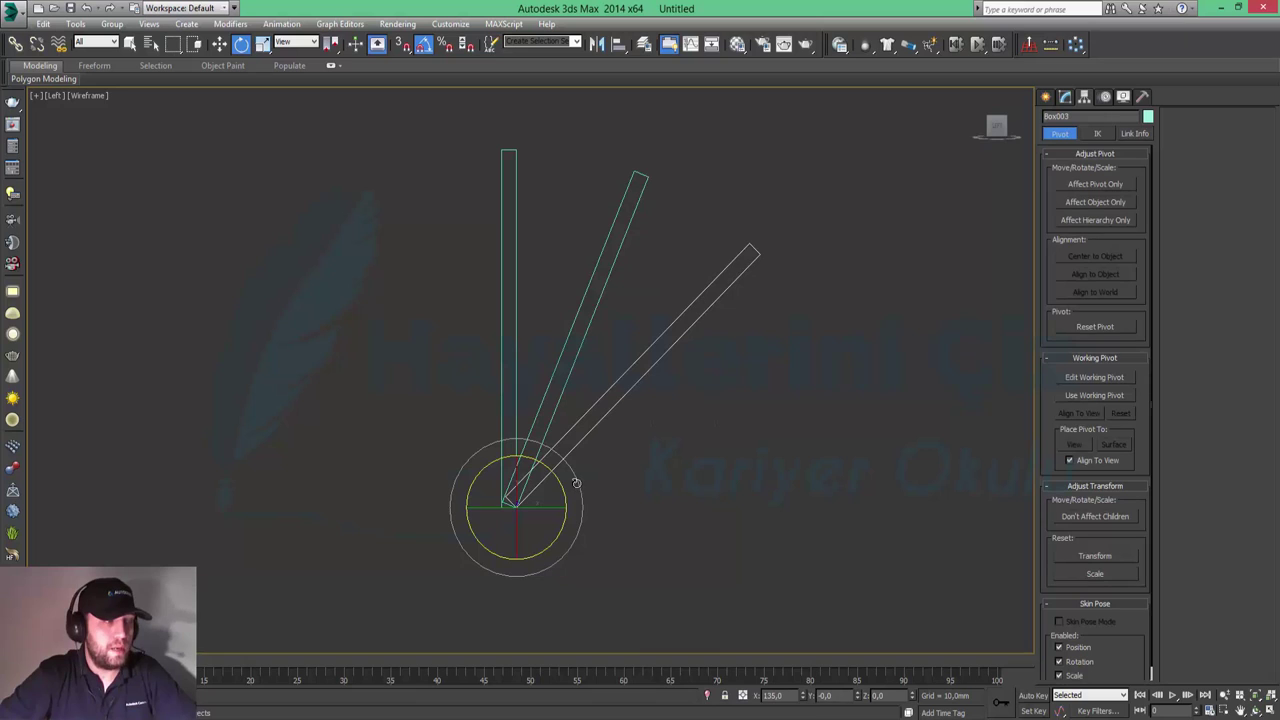
- Clone the 45-degree box as a Copy and rotate this fourth box a further 22.5 degrees clockwise about the shared corner
right_click(576, 484)
click(606, 553)
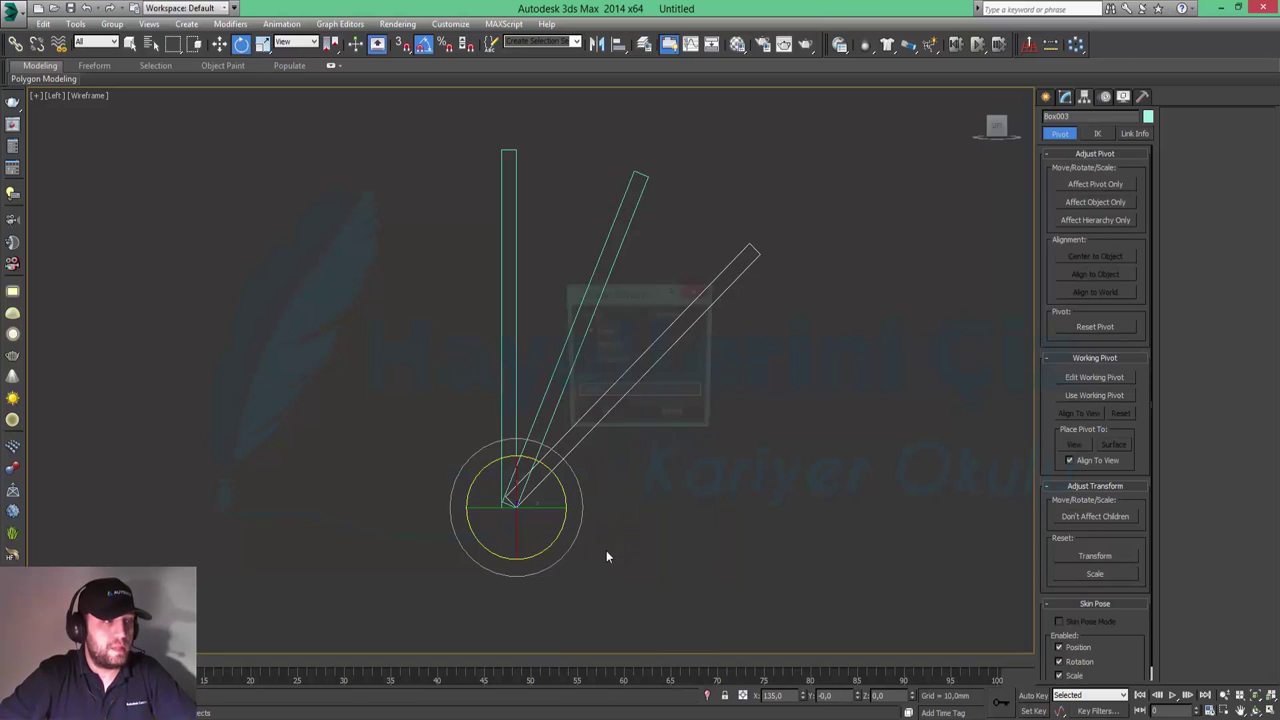
click(605, 418)
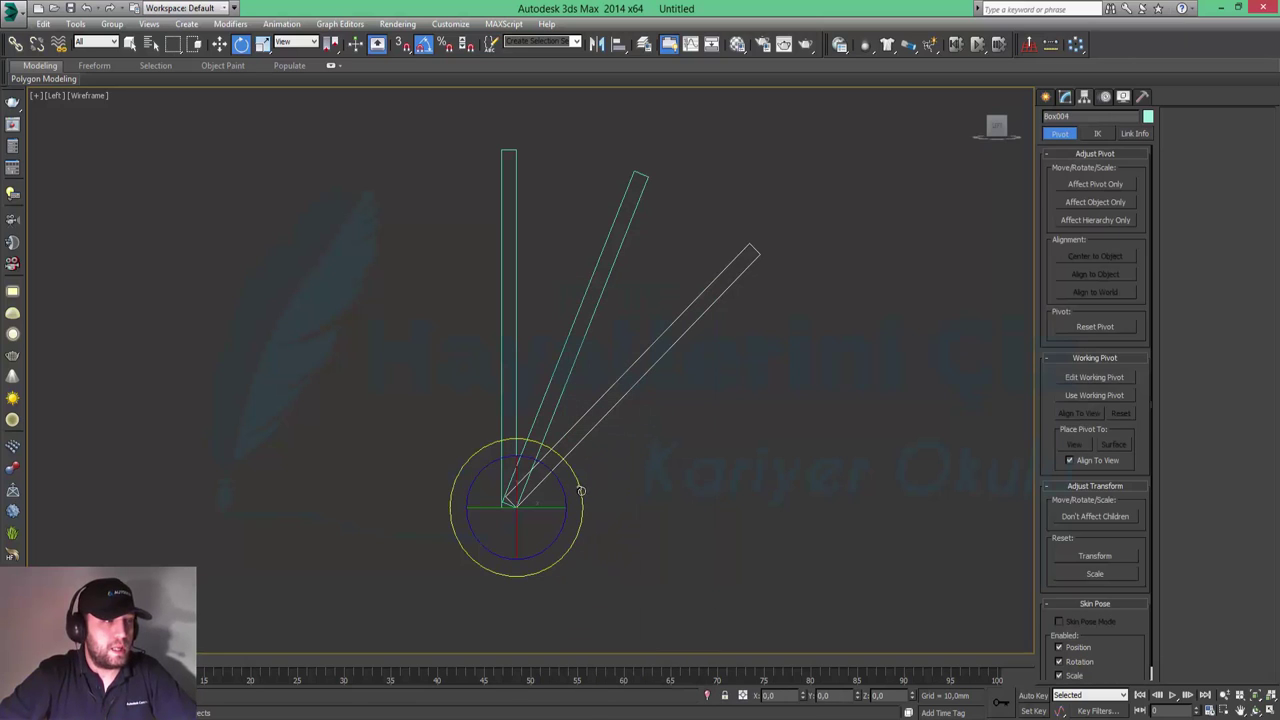
drag(578, 497, 582, 540)
- Clone the fourth box as a Copy and rotate the fifth box 22.5 degrees clockwise so it lies flat
right_click(586, 500)
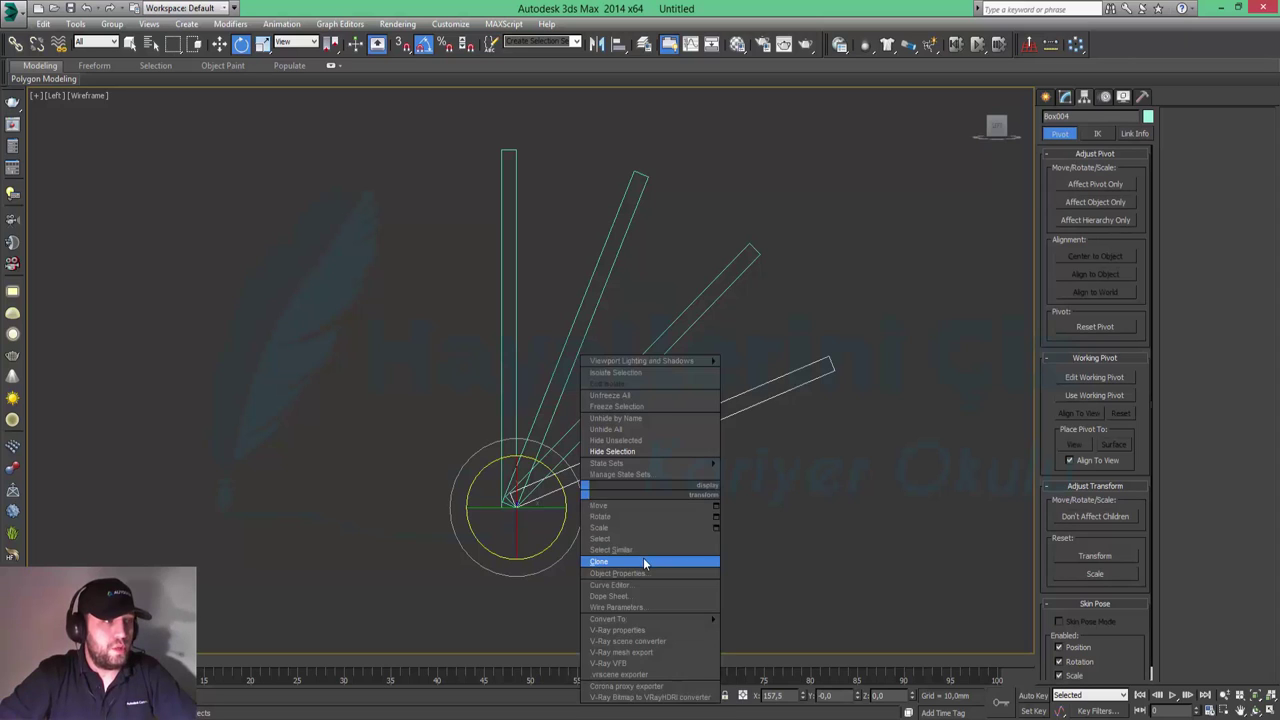
click(604, 561)
click(604, 418)
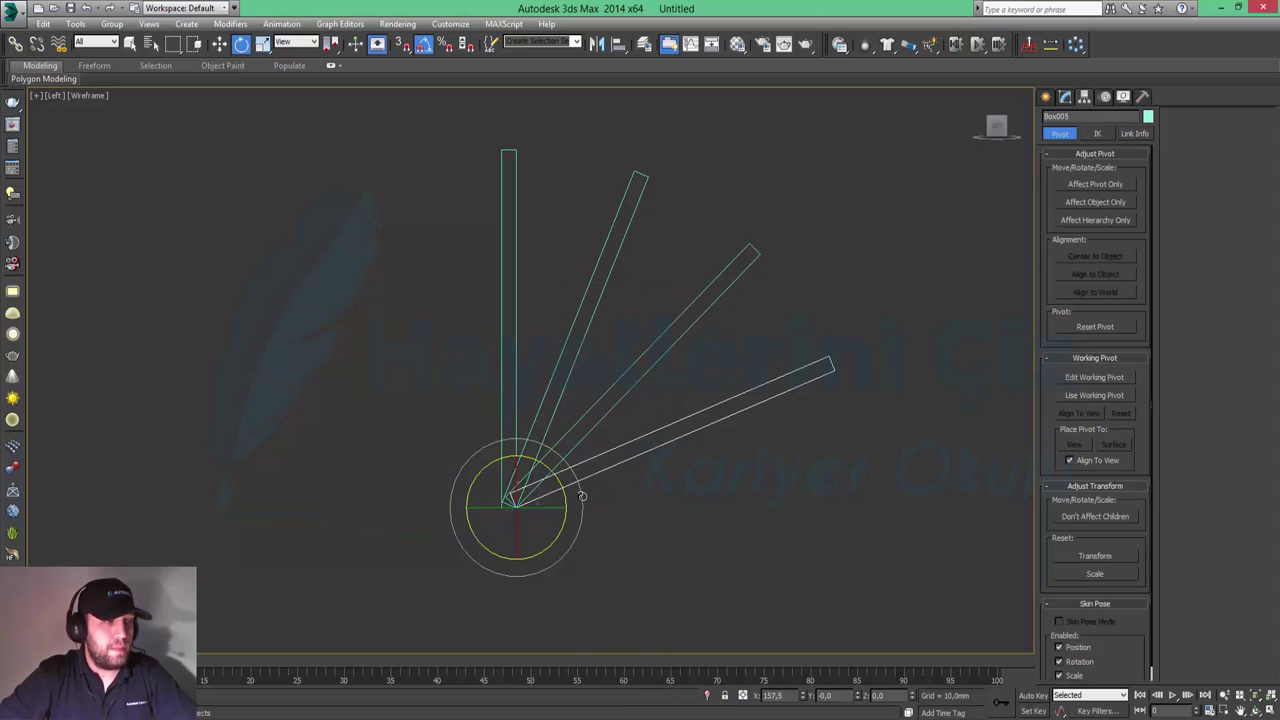
drag(577, 500, 584, 500)
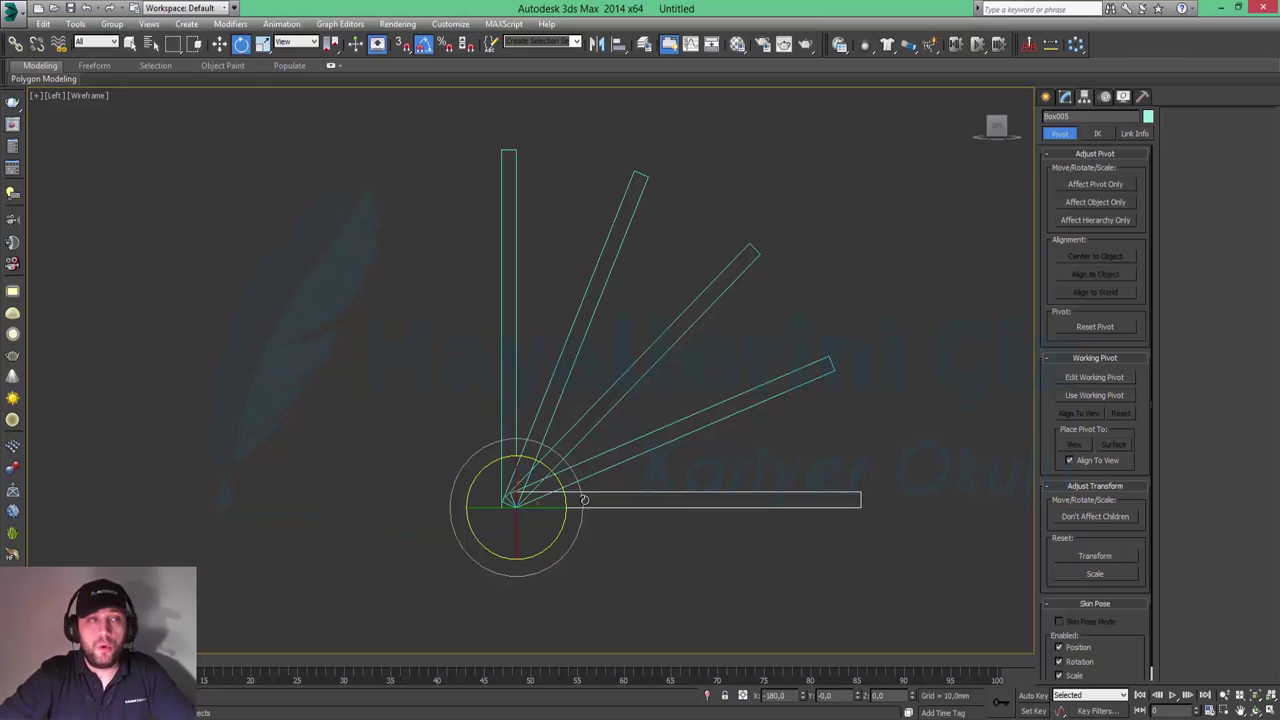
- Frame the five-panel fan in a maximized Perspective view, render a test image, and close the V-Ray windows
mouse_move(1274, 716)
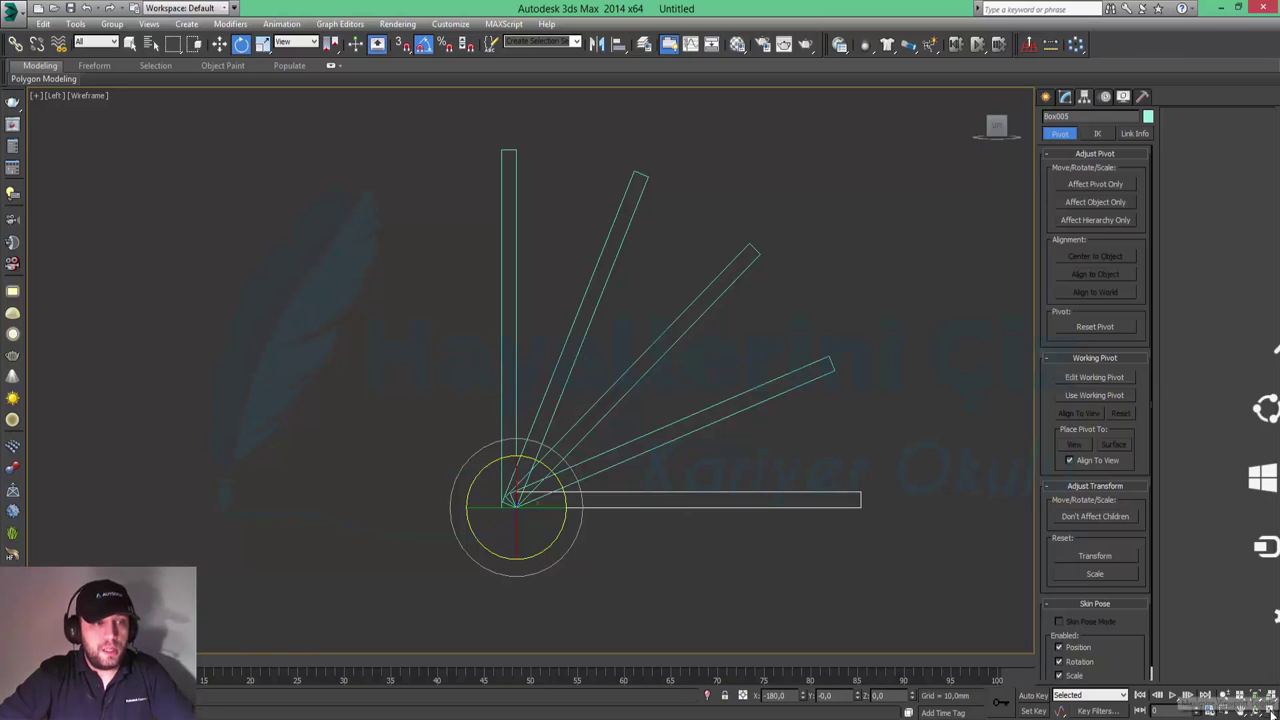
key(alt+w)
alt+middle_drag(873, 494, 905, 480)
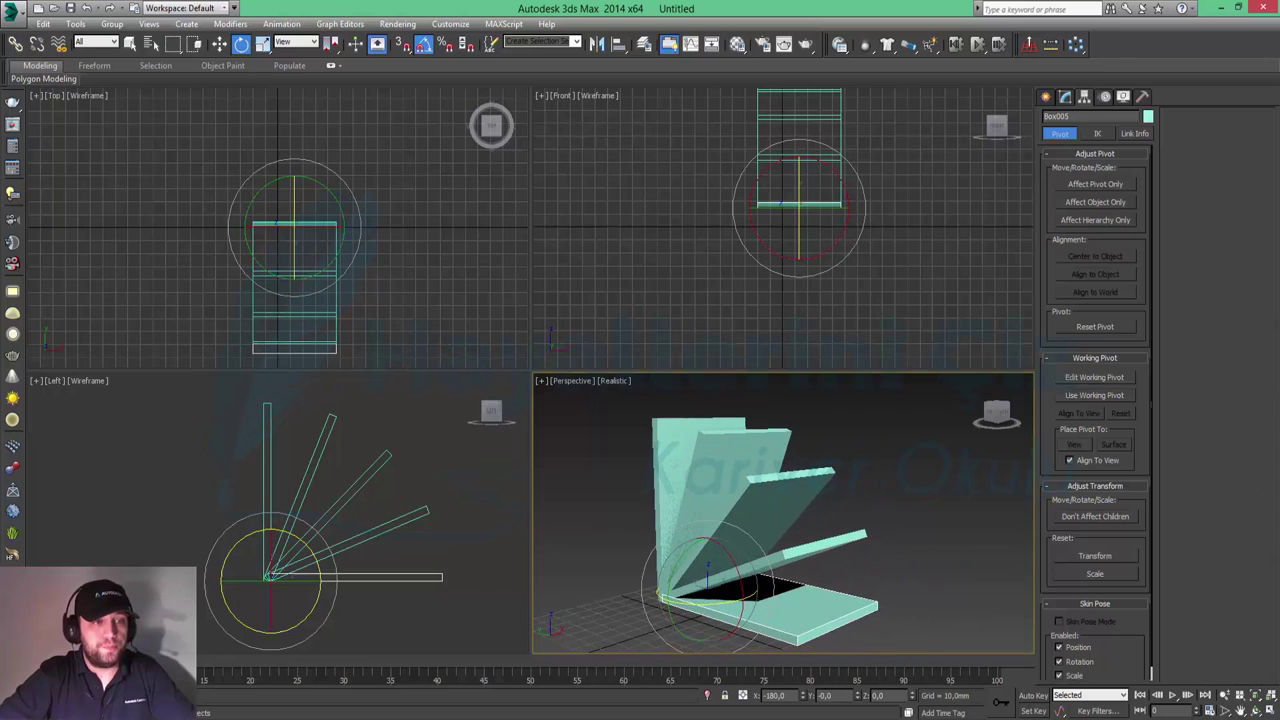
key(alt+w)
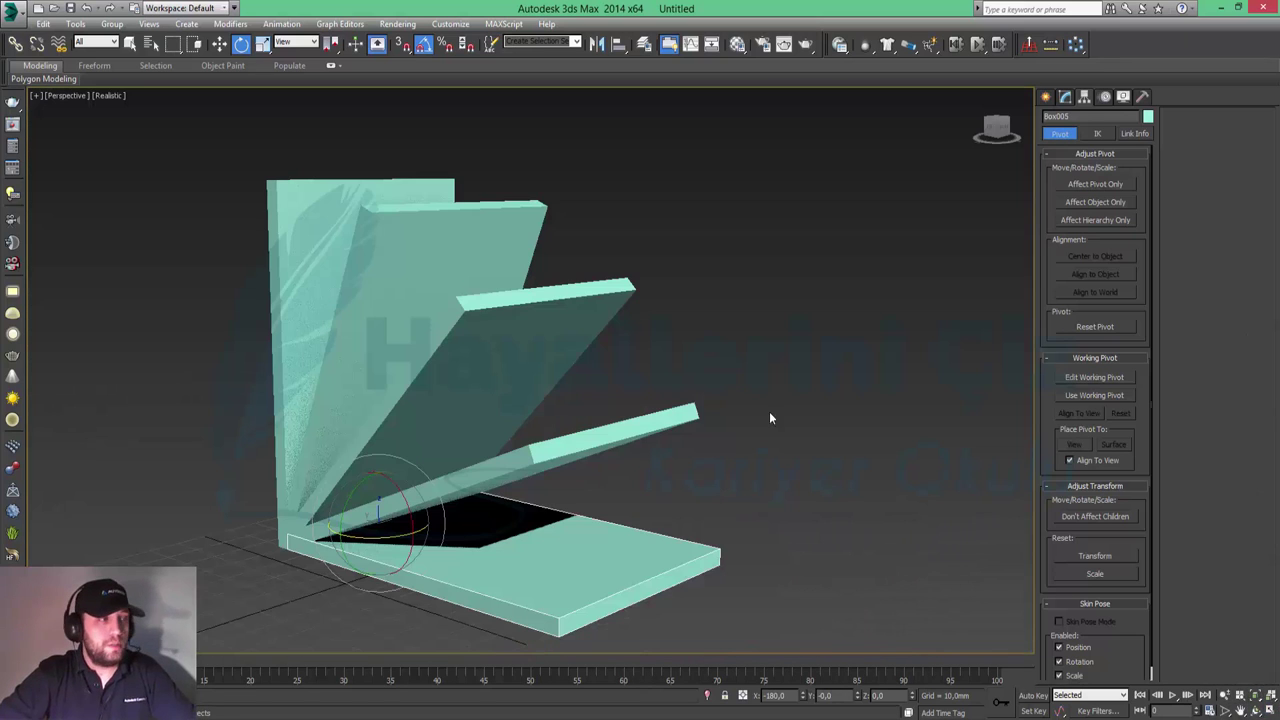
middle_drag(706, 425, 718, 420)
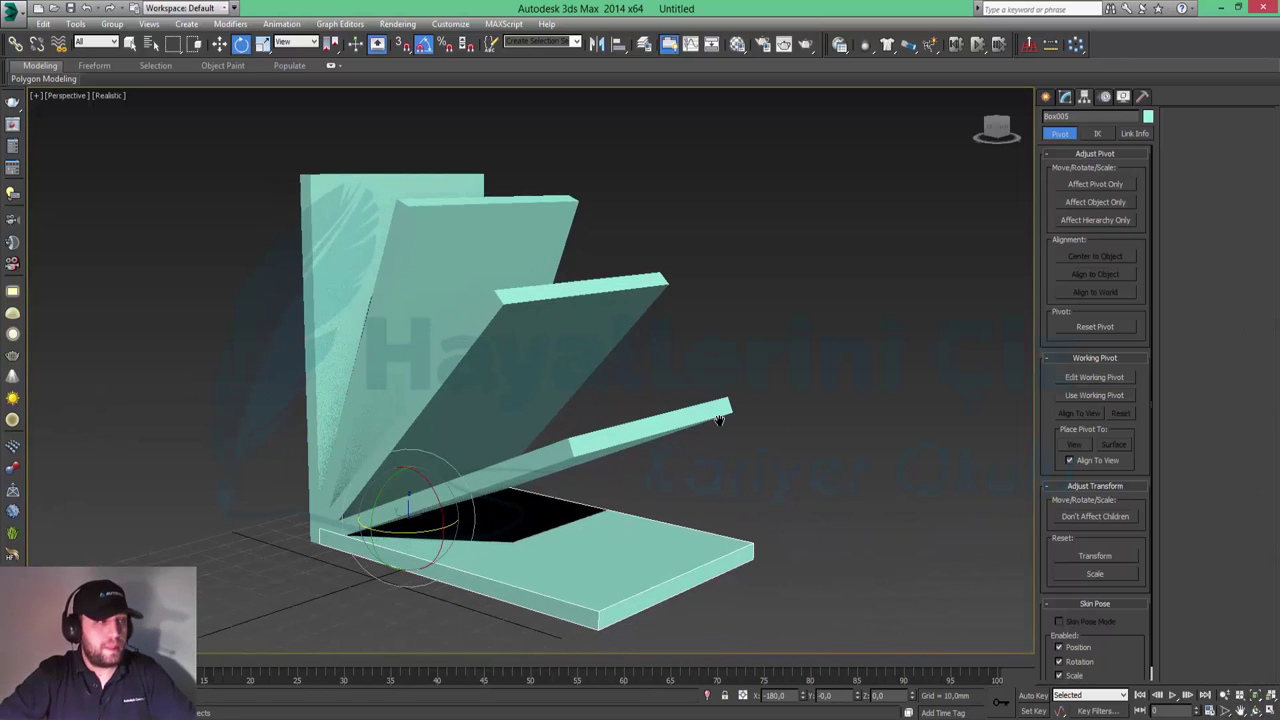
key(shift+q)
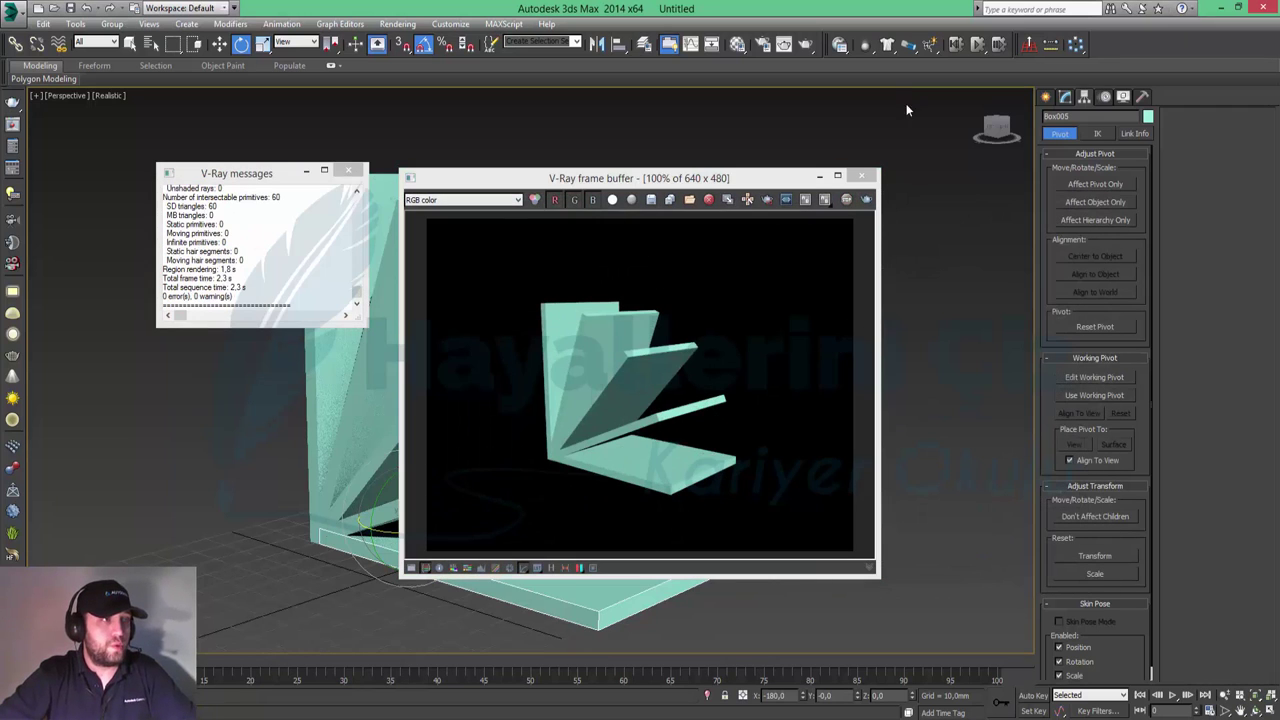
click(862, 176)
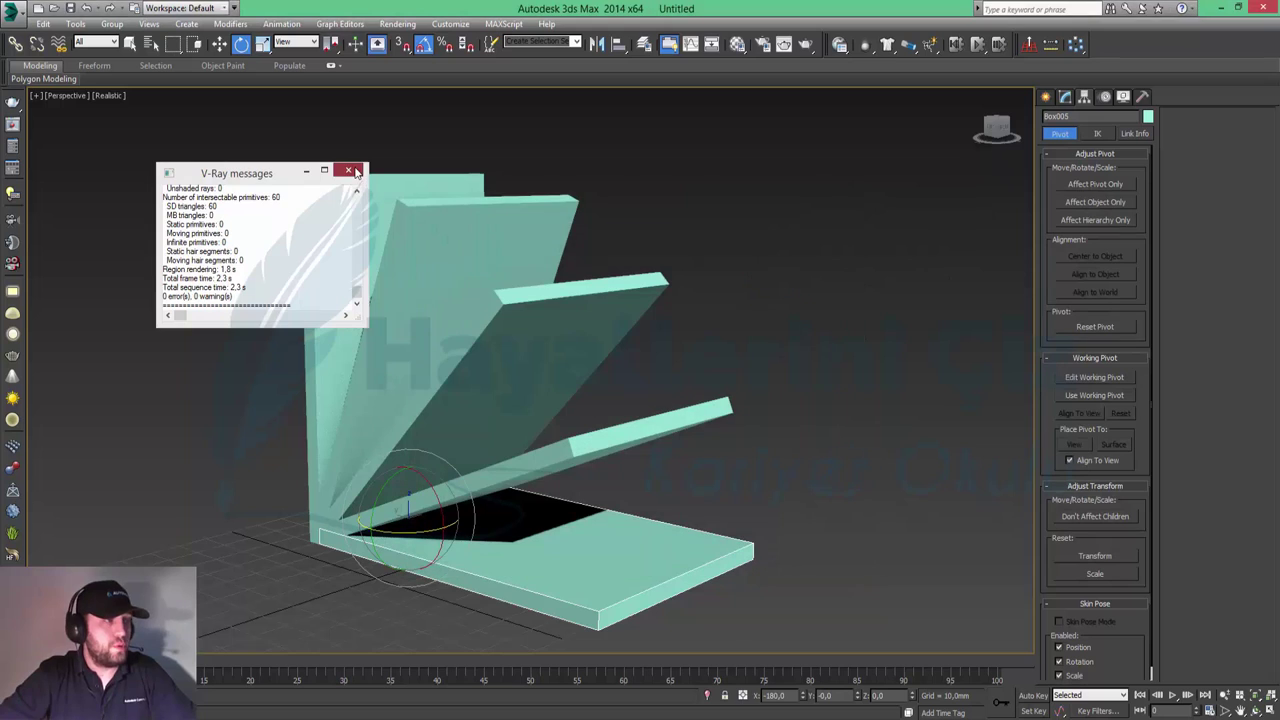
click(354, 172)
- Set the rendering visibility of the three tilted middle panels to 0.5 in their object properties
key(w)
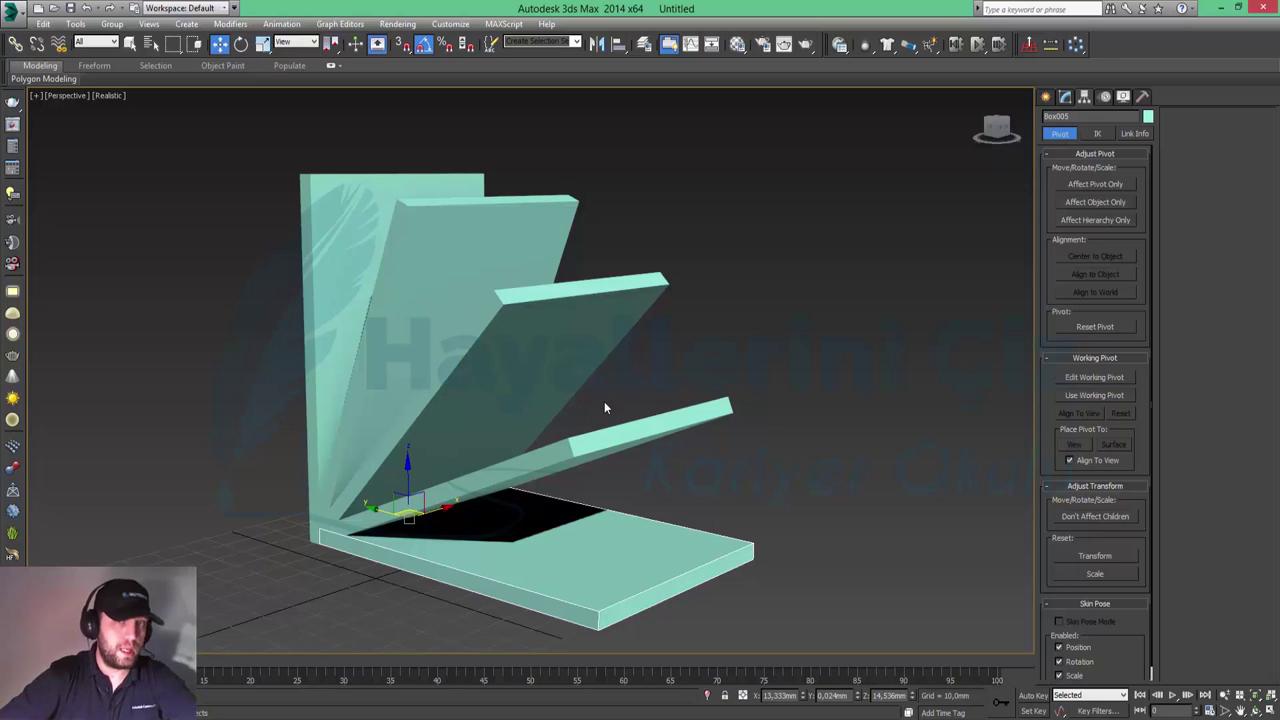
click(471, 217)
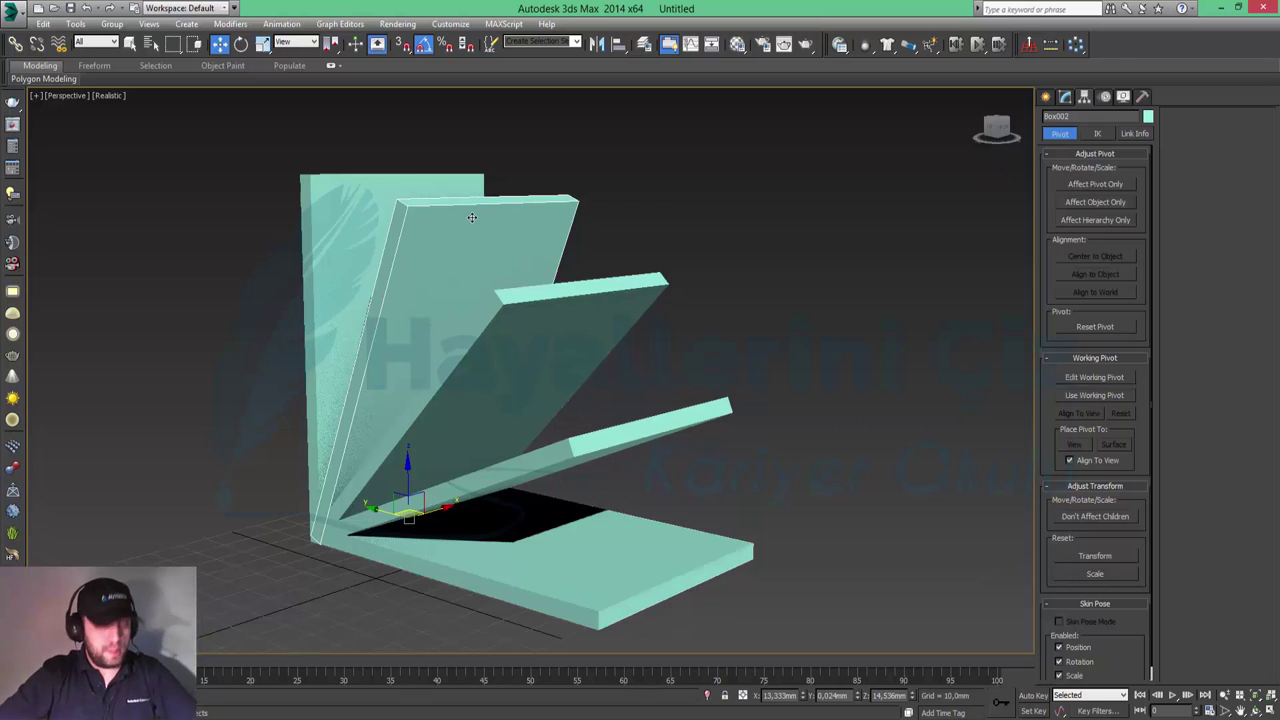
click(556, 311)
ctrl+click(628, 425)
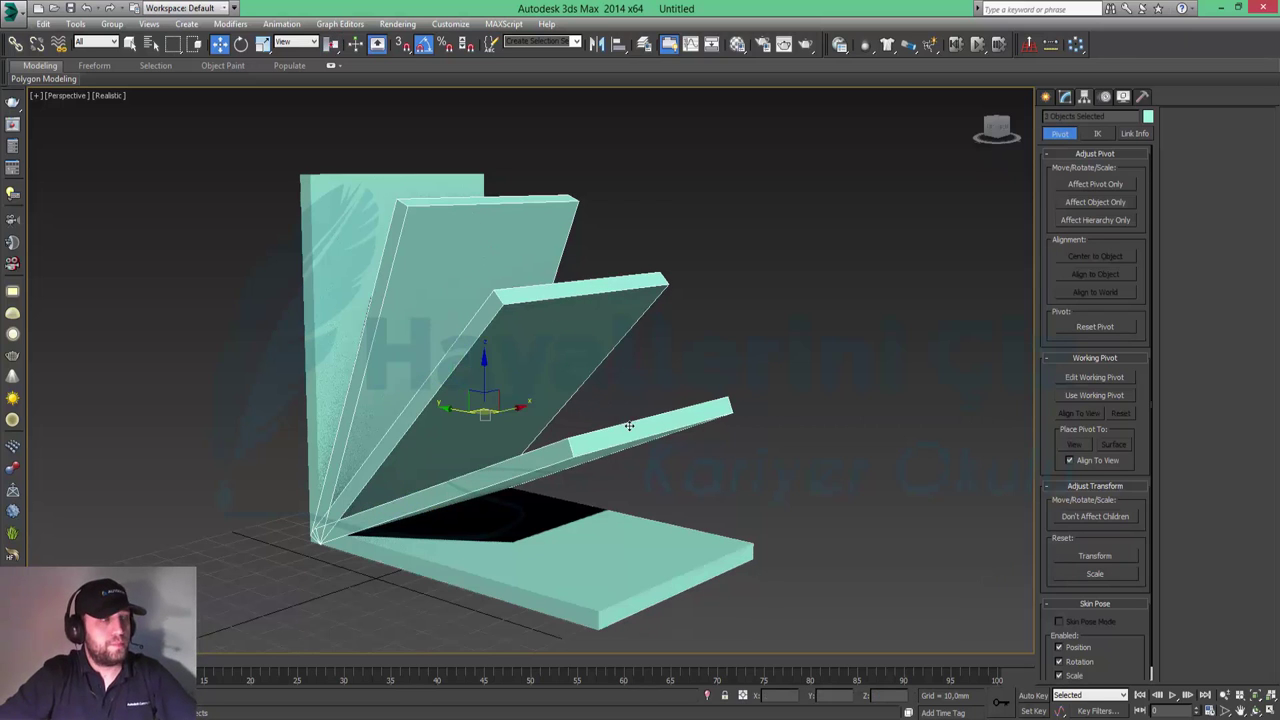
right_click(628, 425)
click(672, 508)
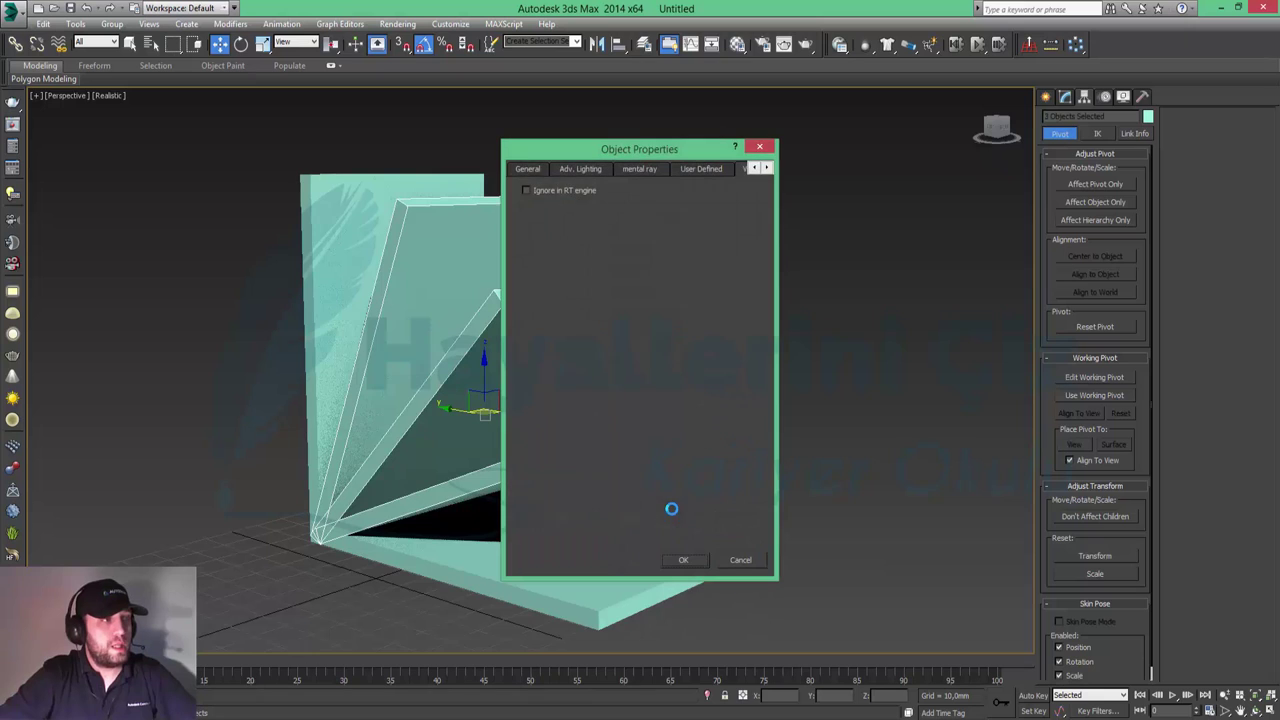
click(530, 169)
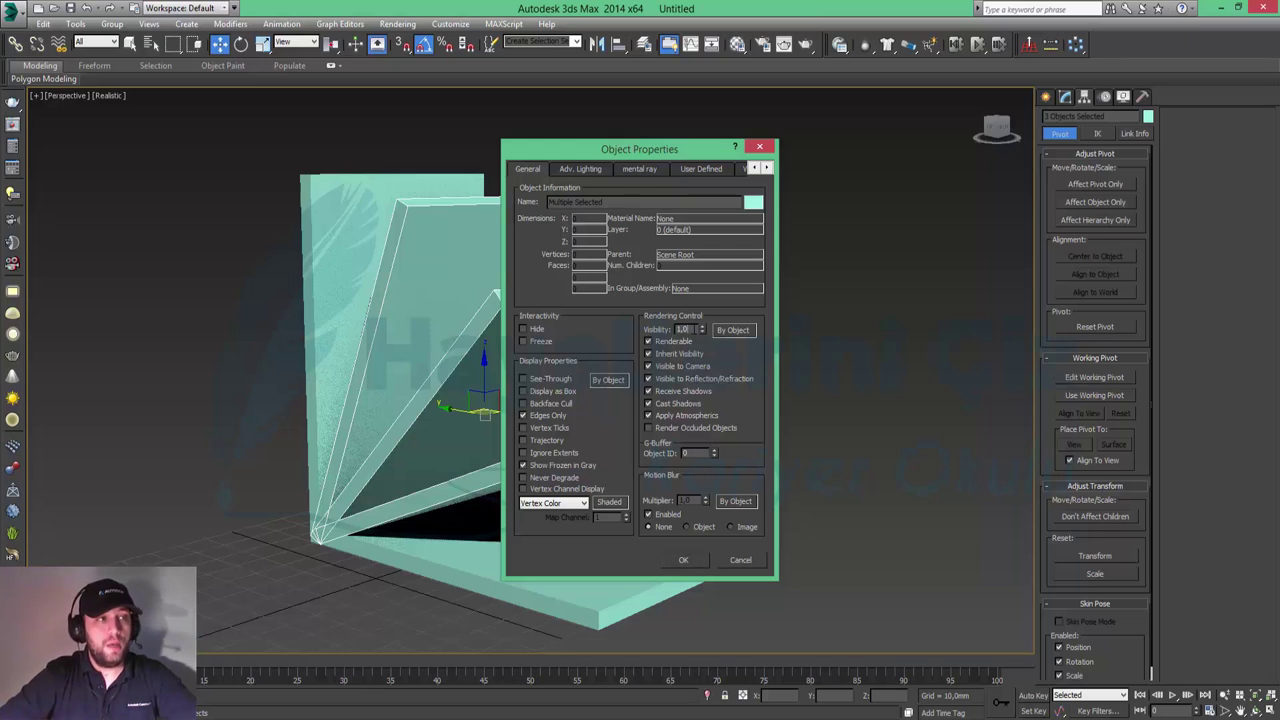
text(0.5)
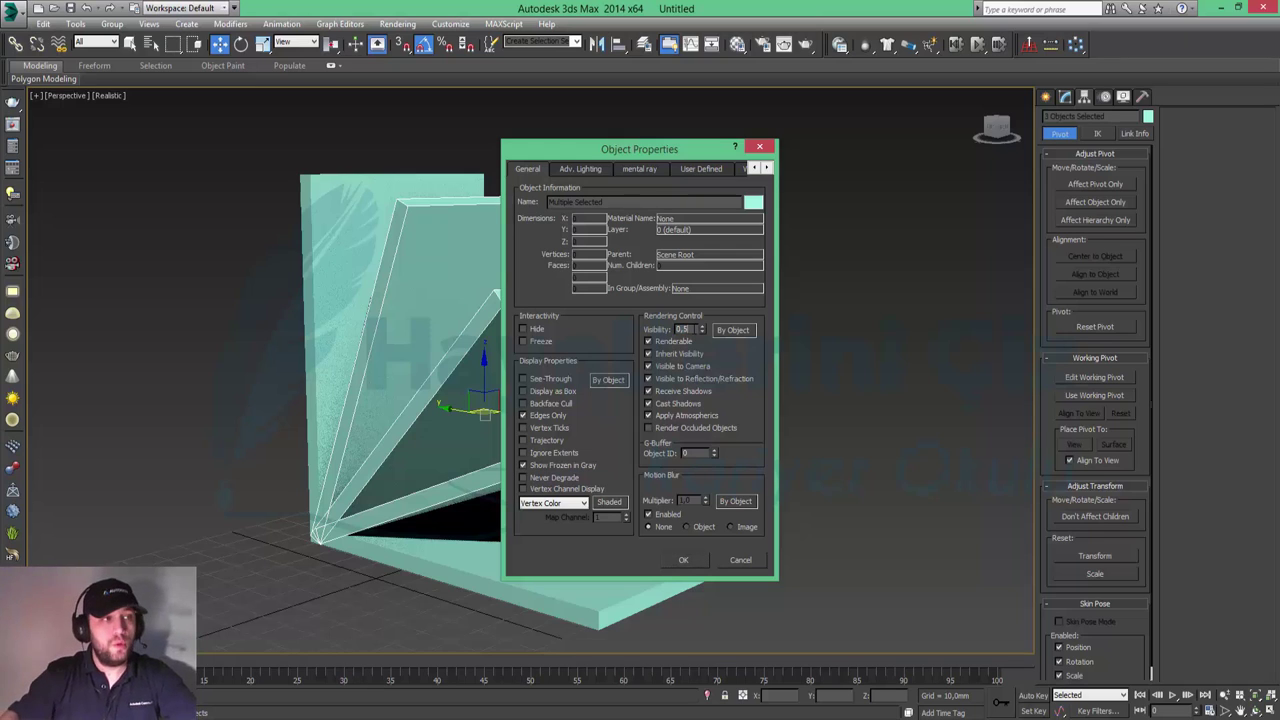
key(Return)
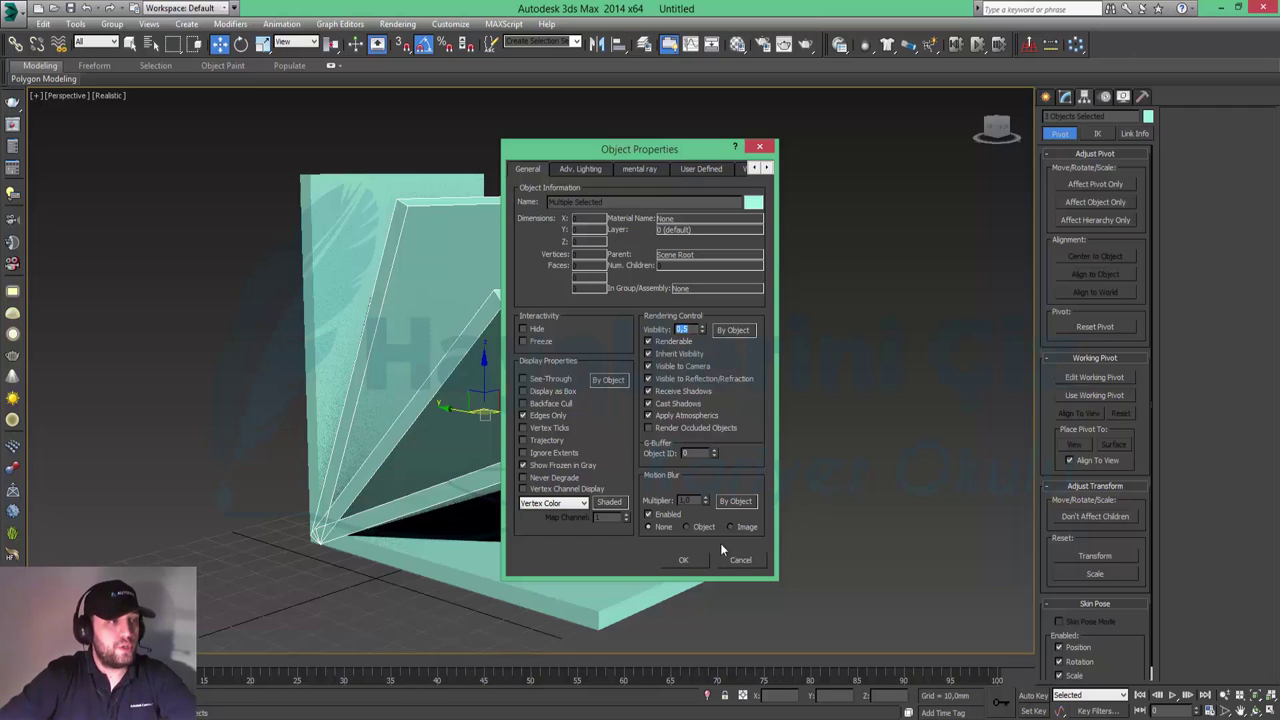
click(683, 560)
- Deselect the panels, render the Perspective view to check their transparency, and close the frame buffer
click(842, 427)
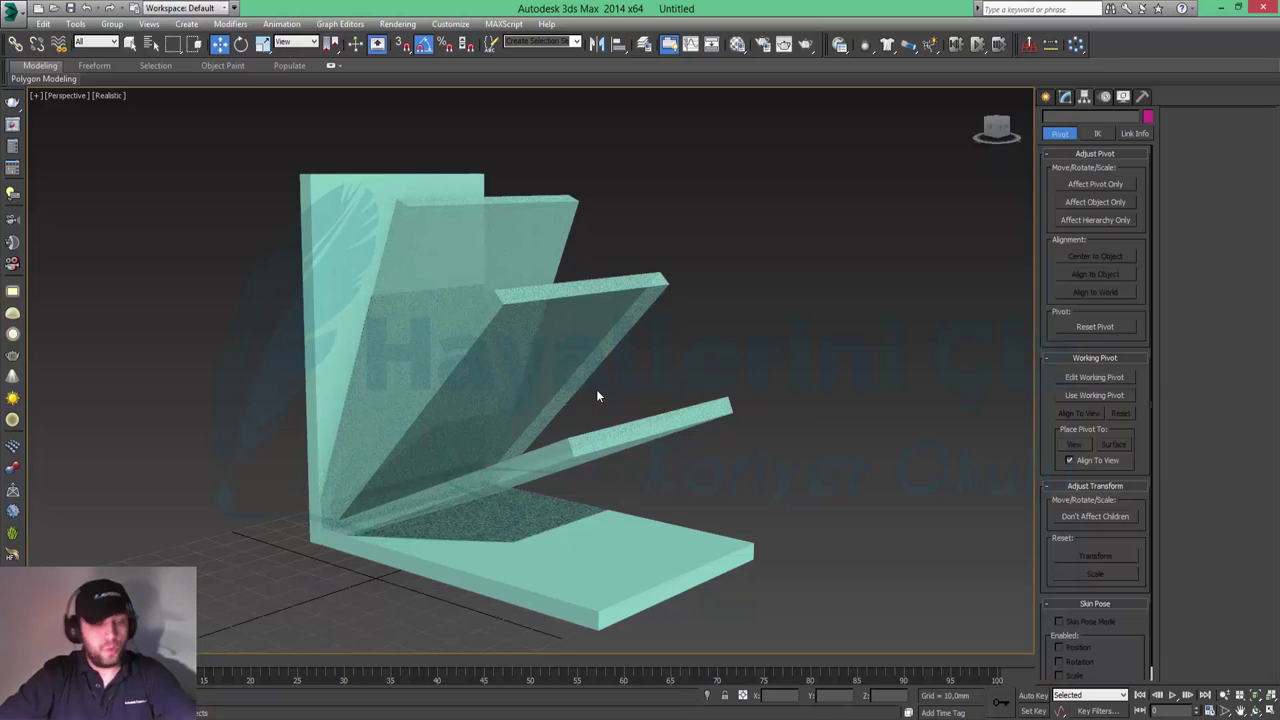
key(shift+q)
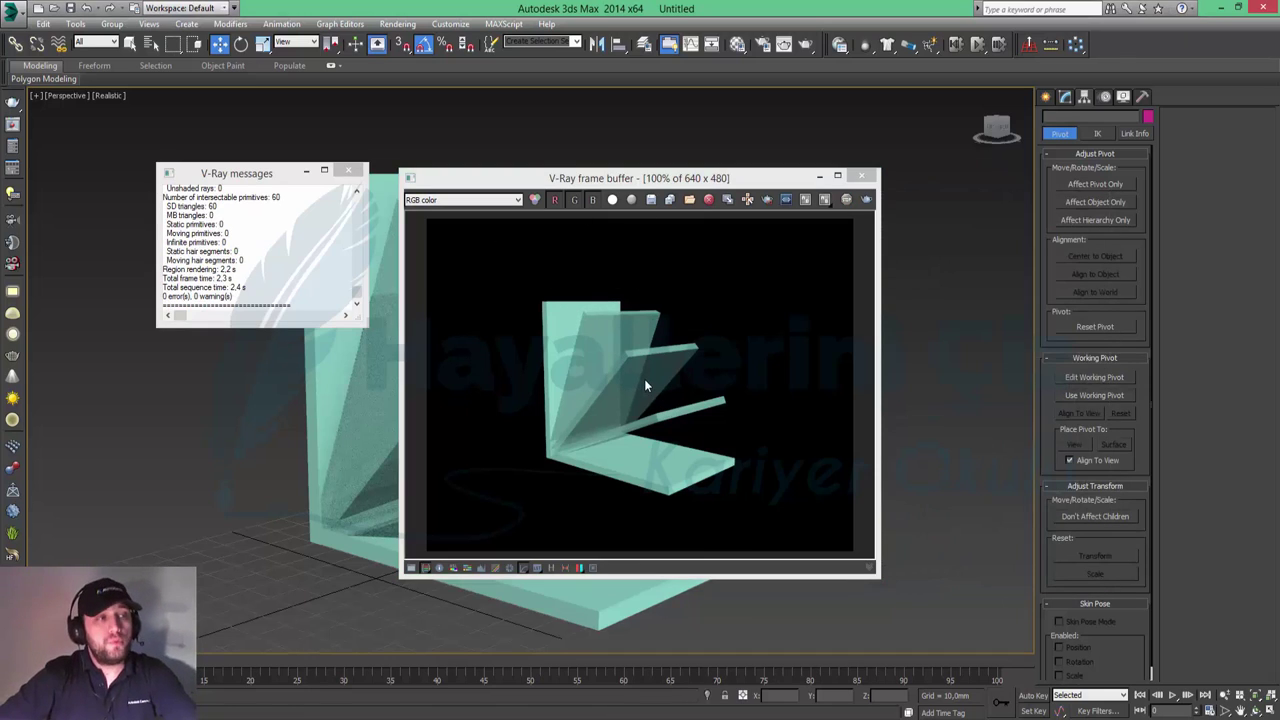
click(861, 176)
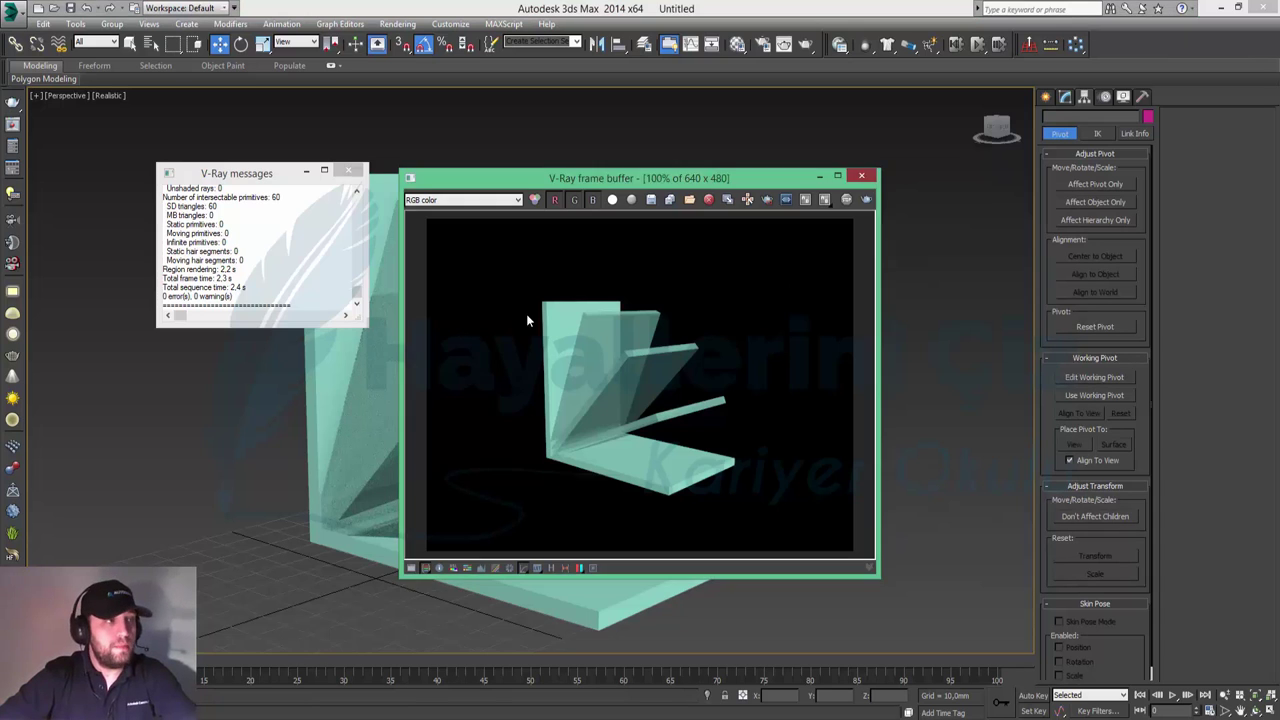
- Group the three tilted middle panels under the default group name
click(498, 229)
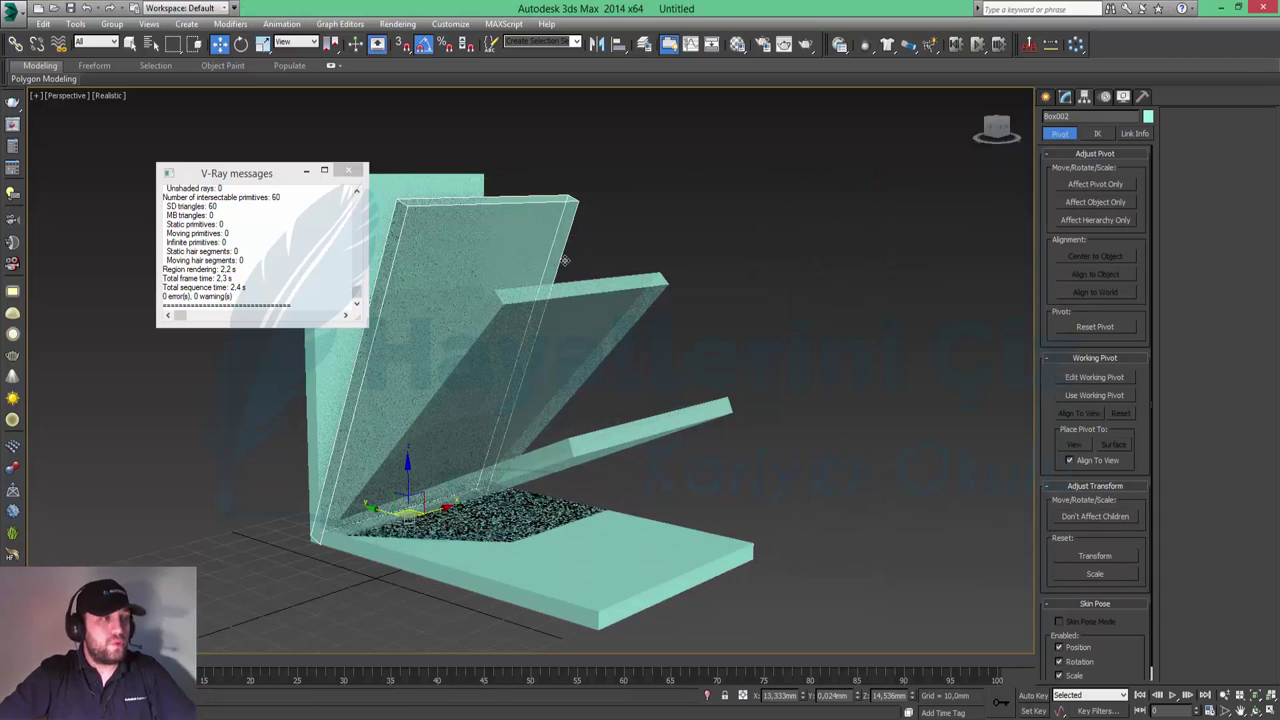
click(607, 309)
ctrl+click(662, 415)
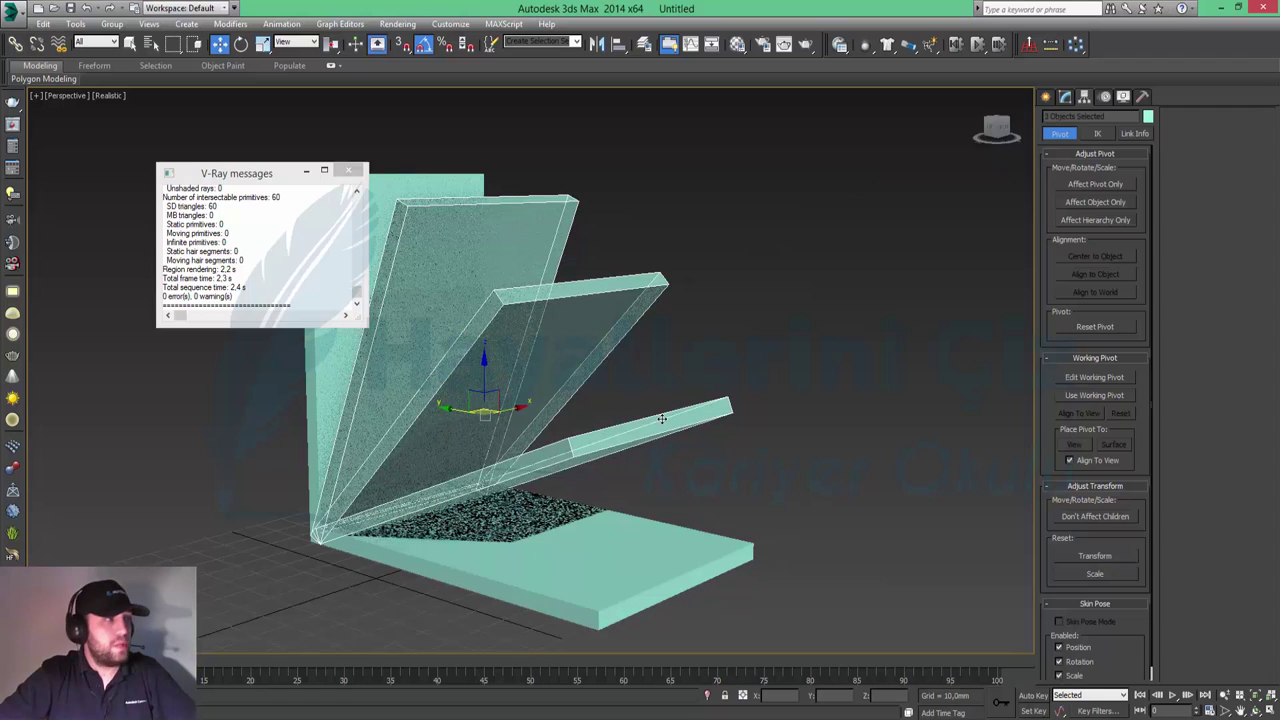
click(111, 23)
click(118, 38)
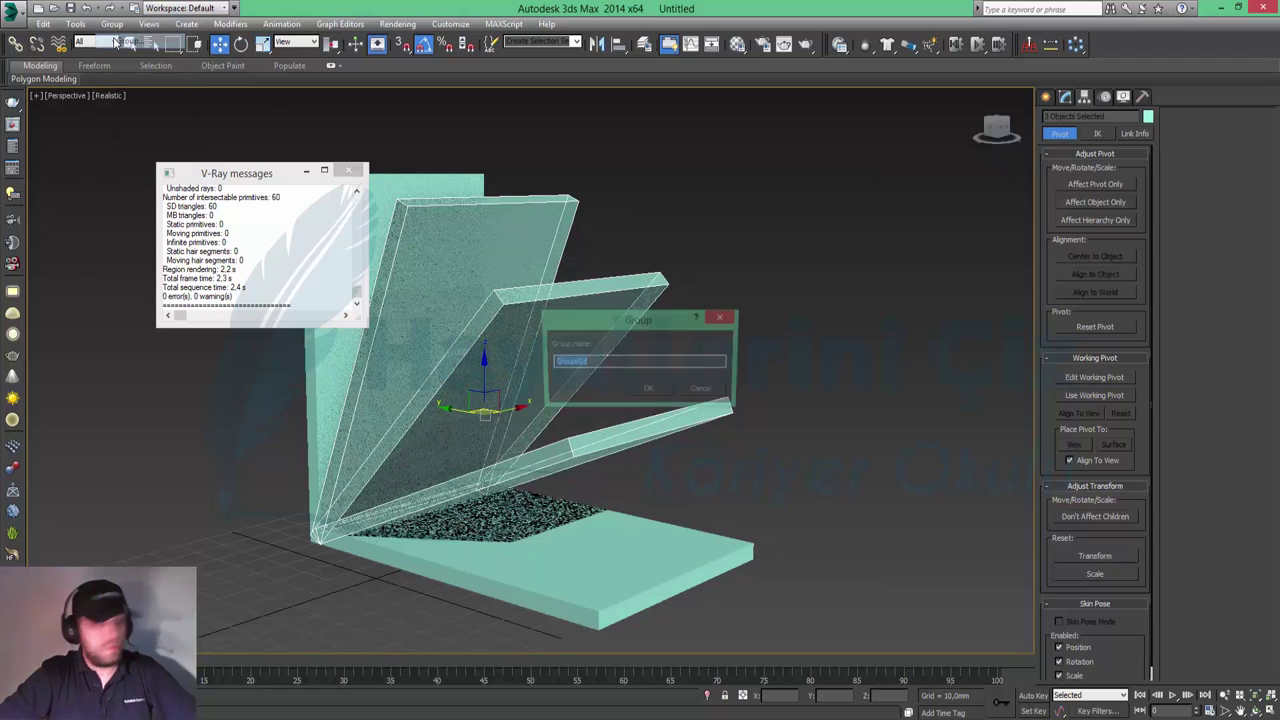
key(Return)
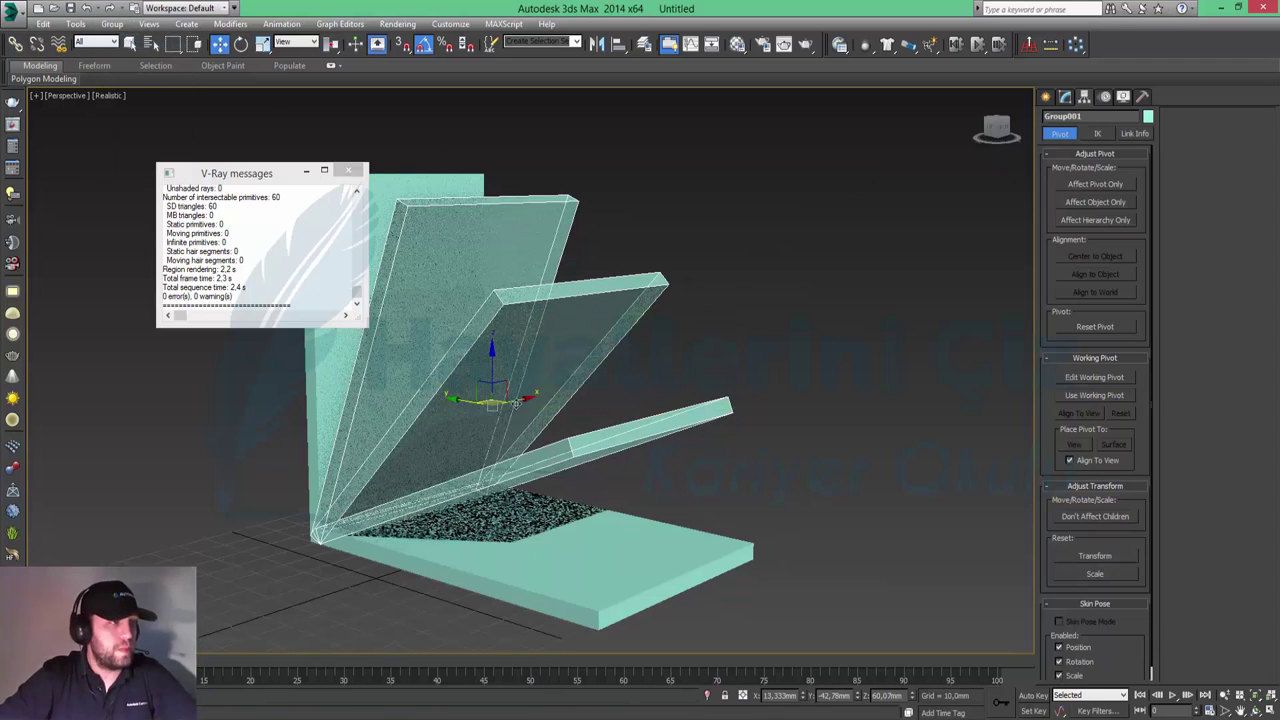
- Lower the rendering visibility of the group of tilted panels to 0.2 in its object properties
right_click(517, 401)
click(606, 482)
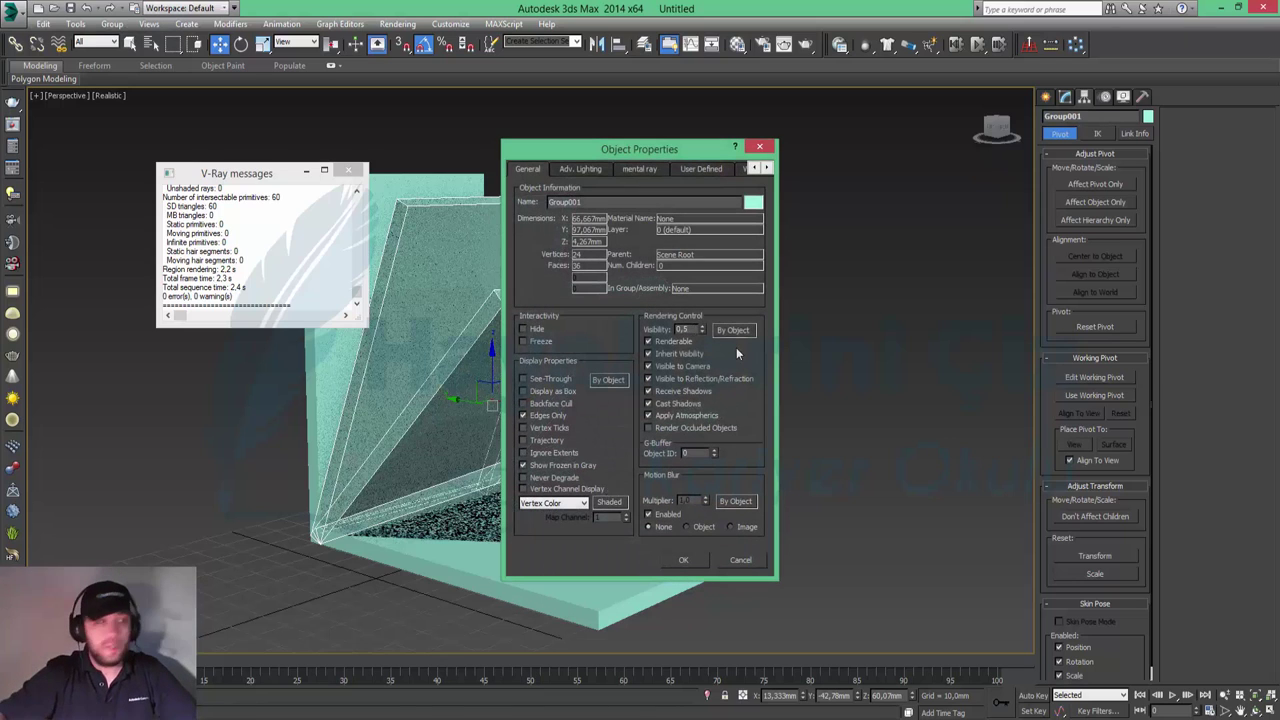
key(BackSpace)
text(2)
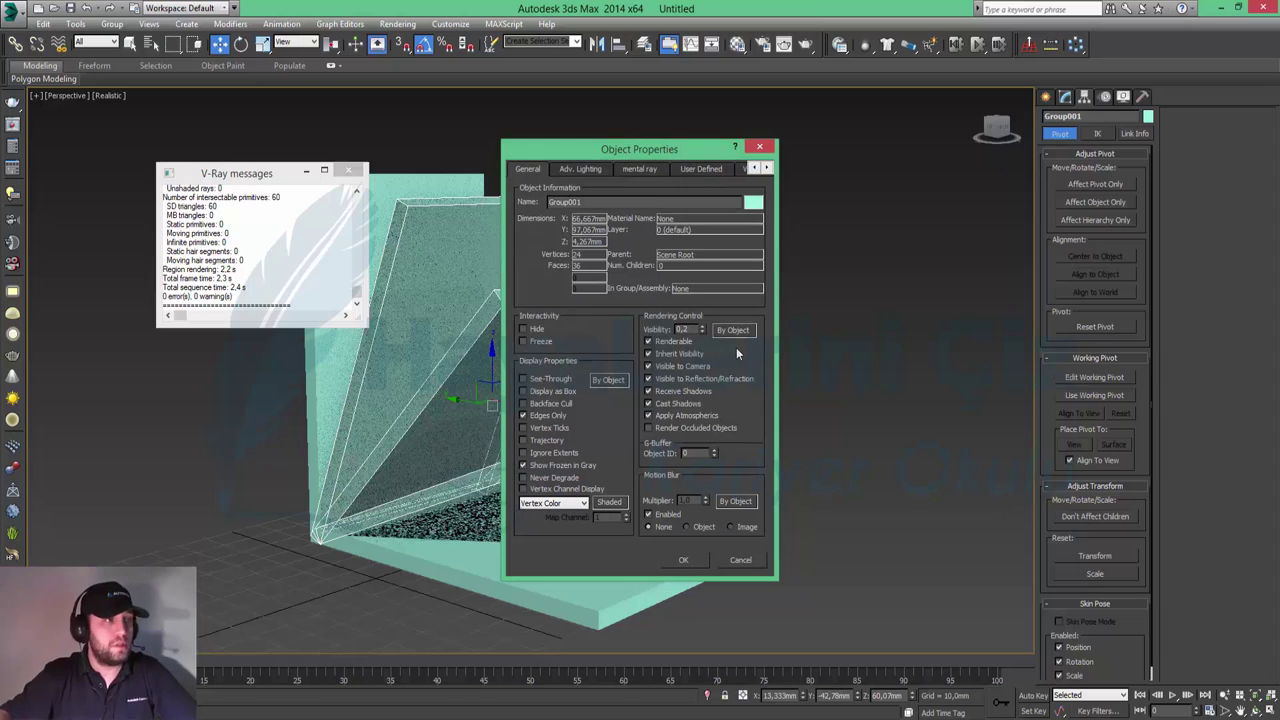
key(Return)
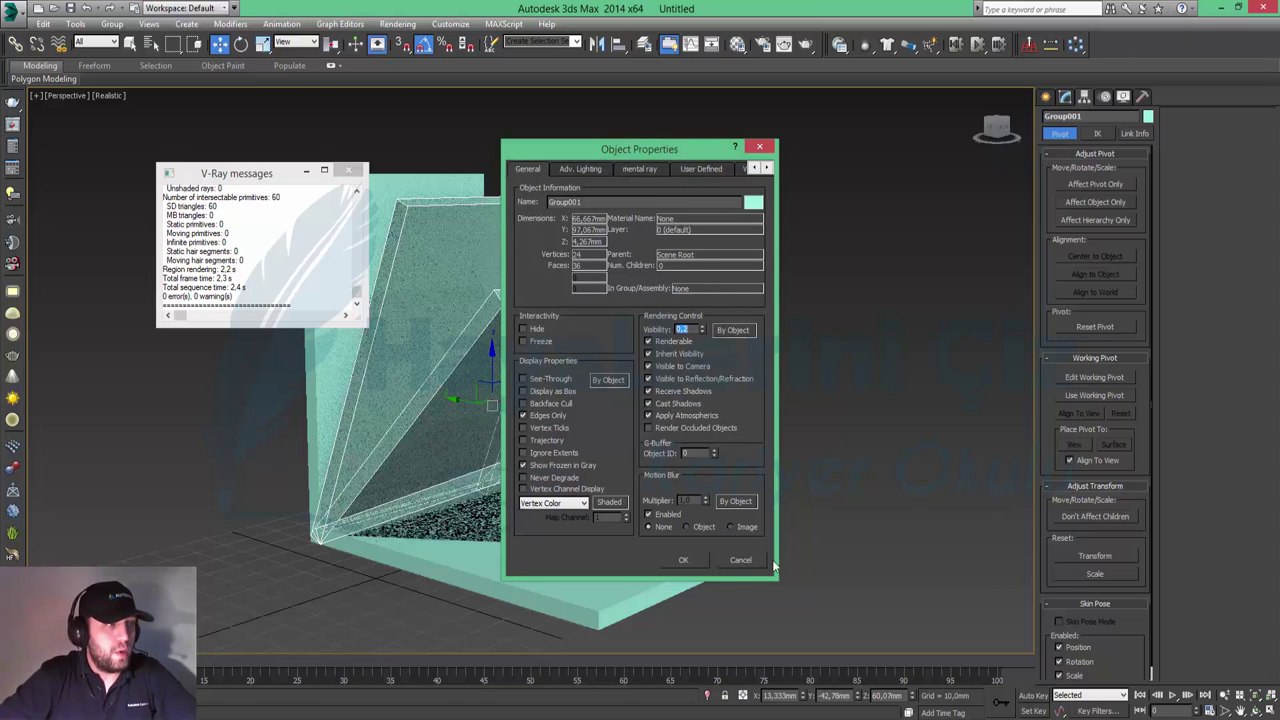
click(683, 559)
- Deselect the group, render the Perspective view to check the fainter panels, and close the V-Ray windows
click(752, 394)
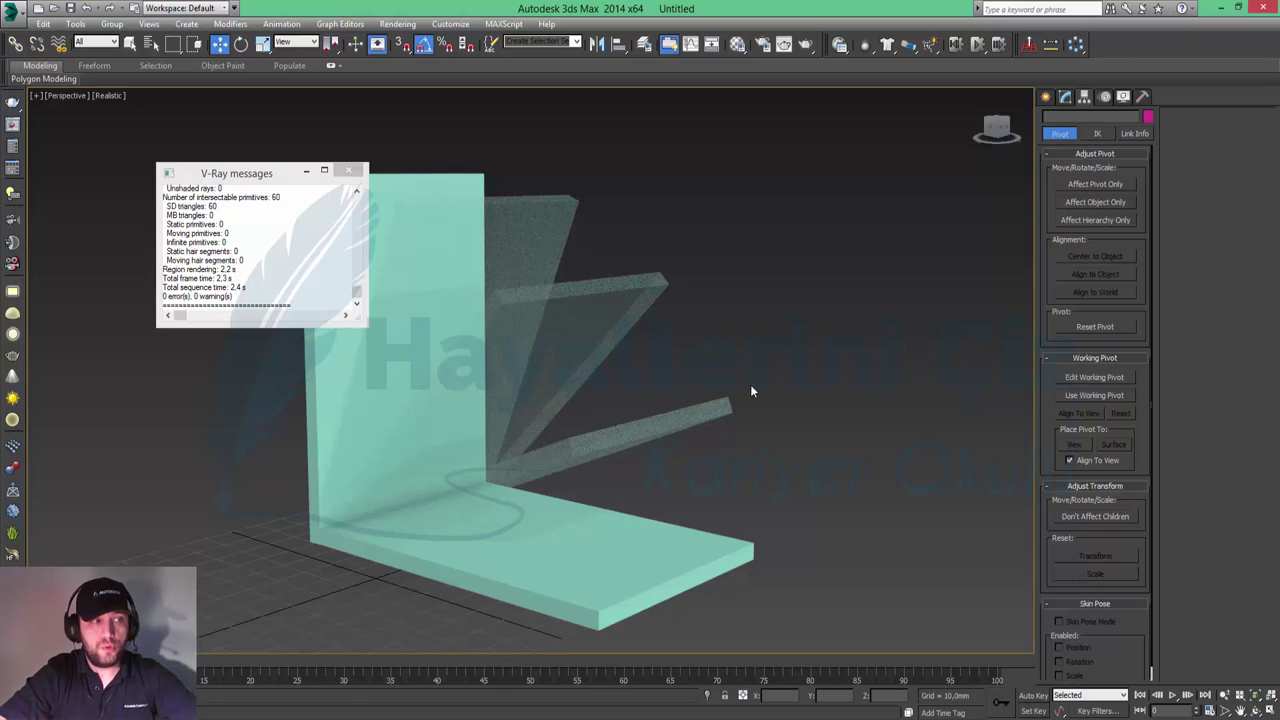
key(shift+q)
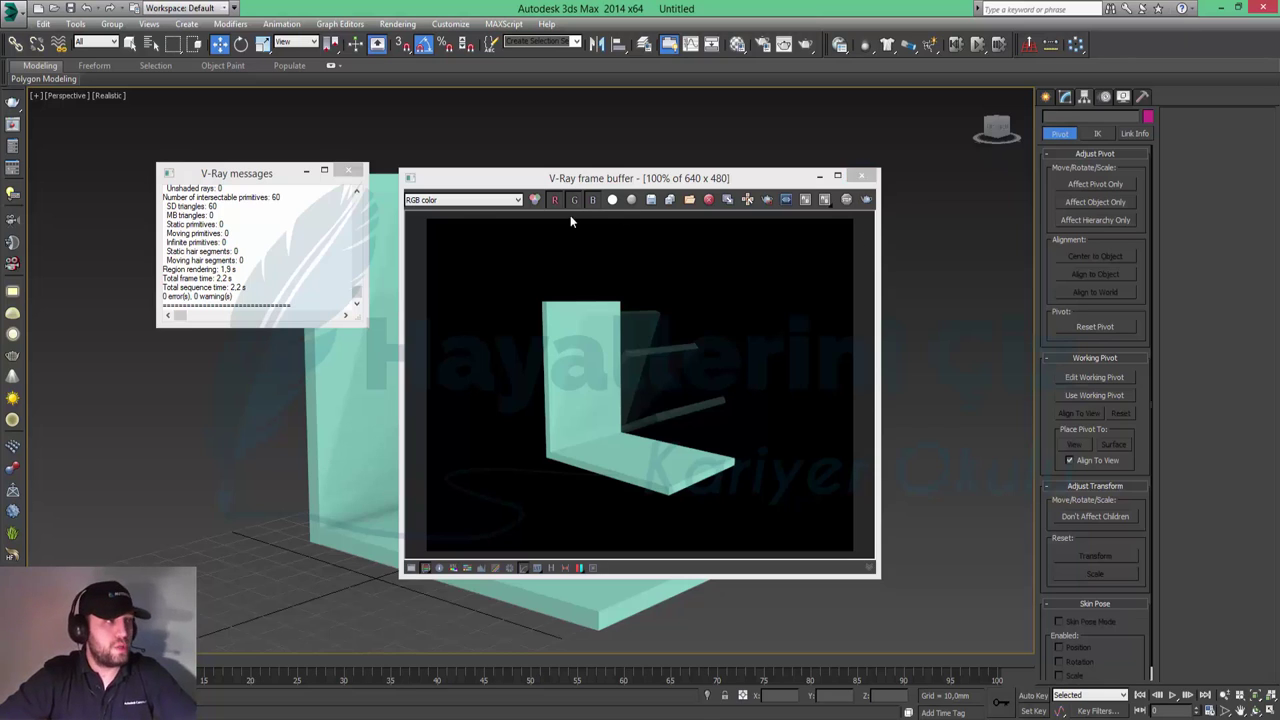
click(864, 178)
click(350, 174)
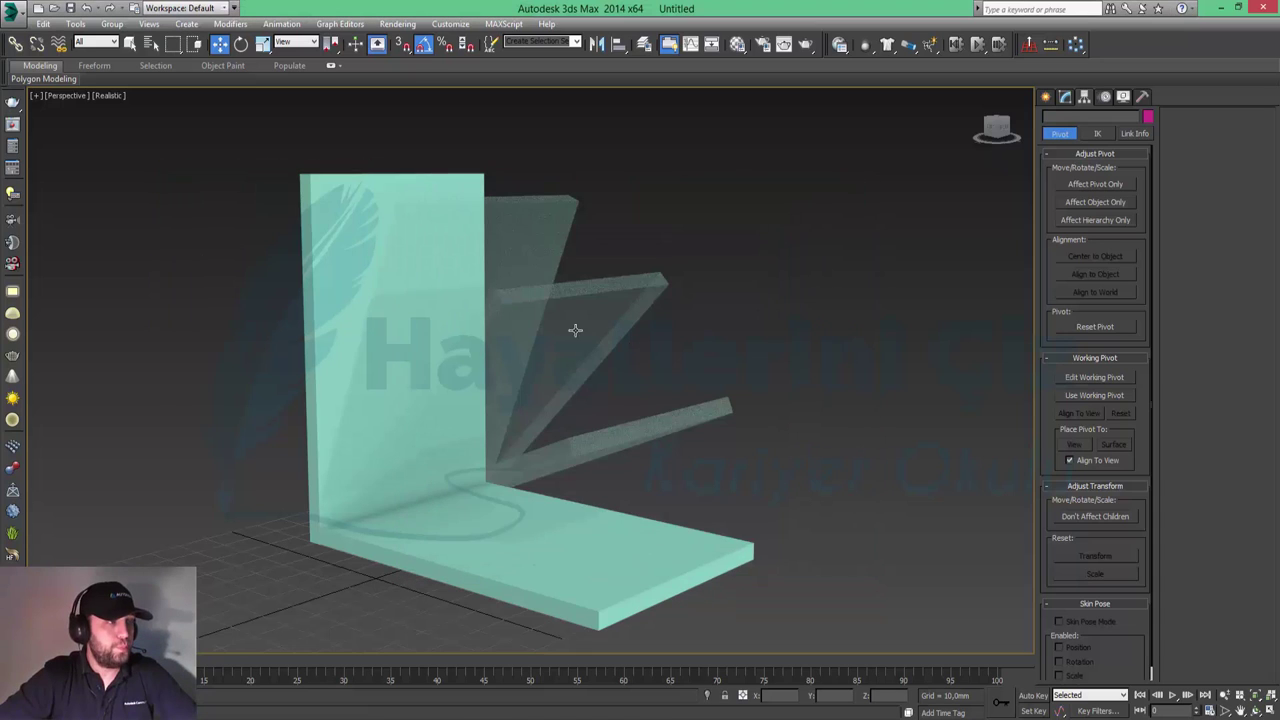
- Delete the group of three tilted panels, keeping only the upright and flat ones
click(527, 237)
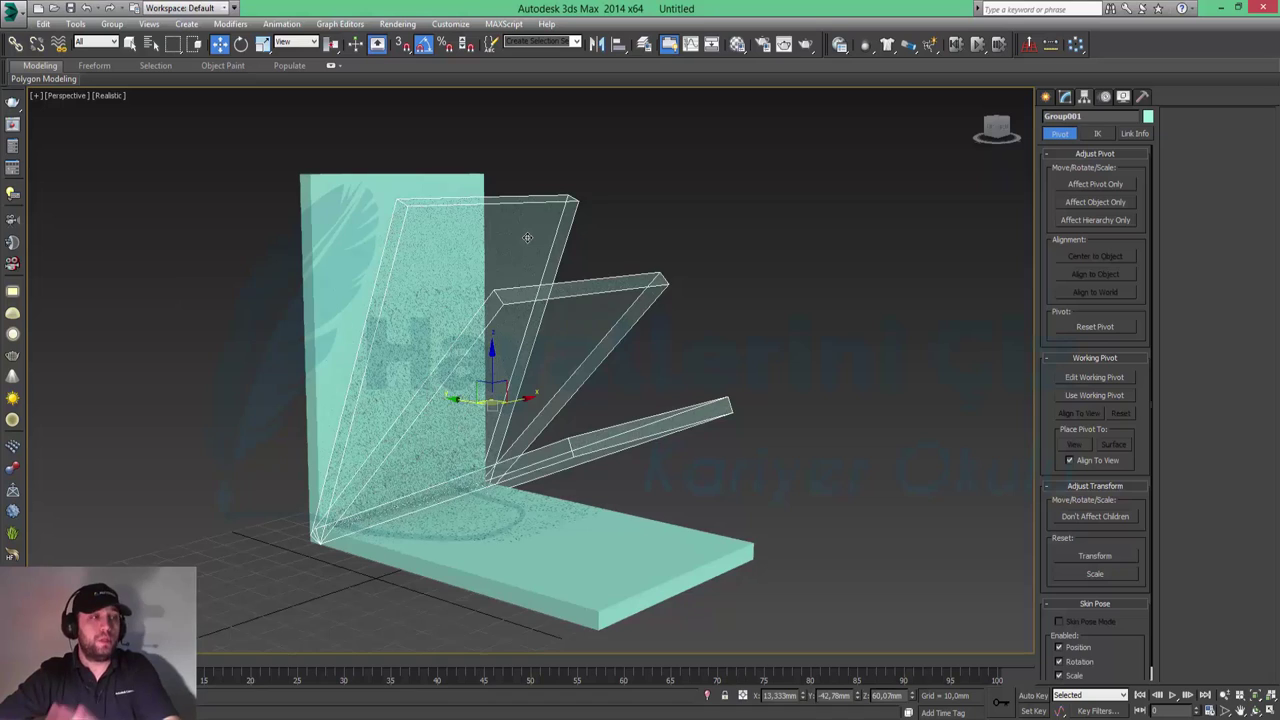
key(Delete)
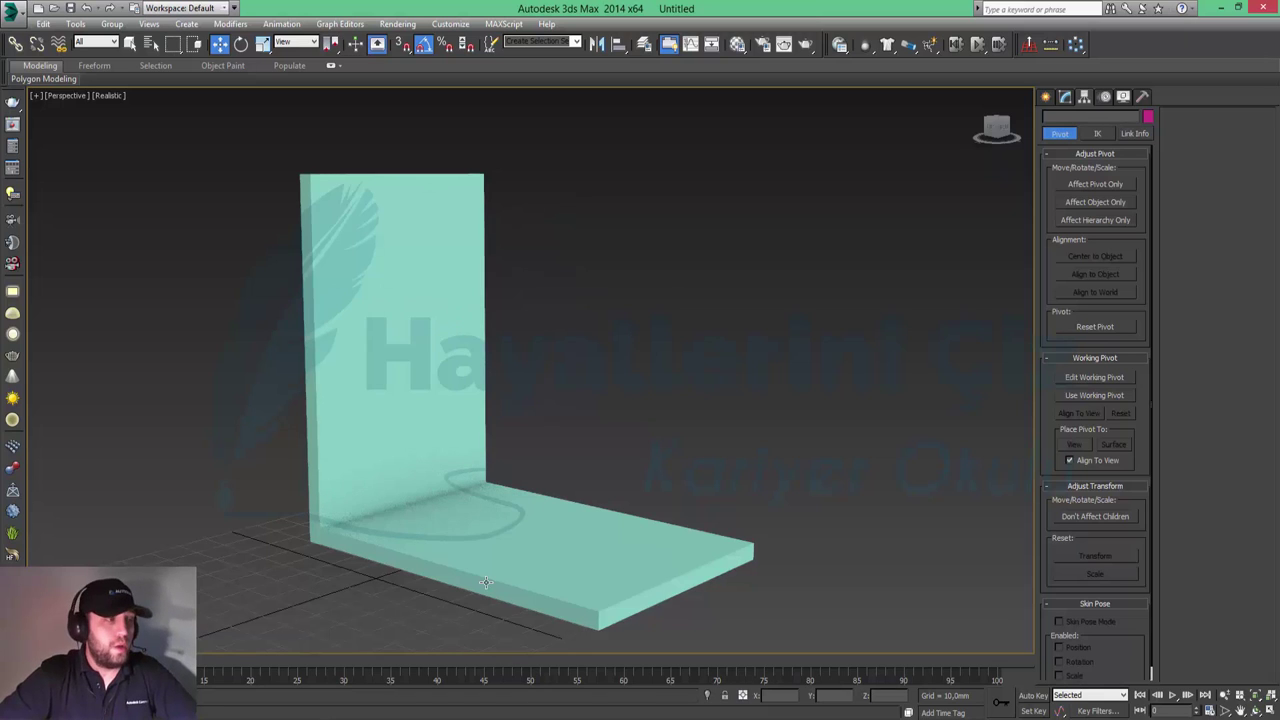
- Select the upright panel, turn on Auto Key, and switch to a maximized Left view
click(417, 297)
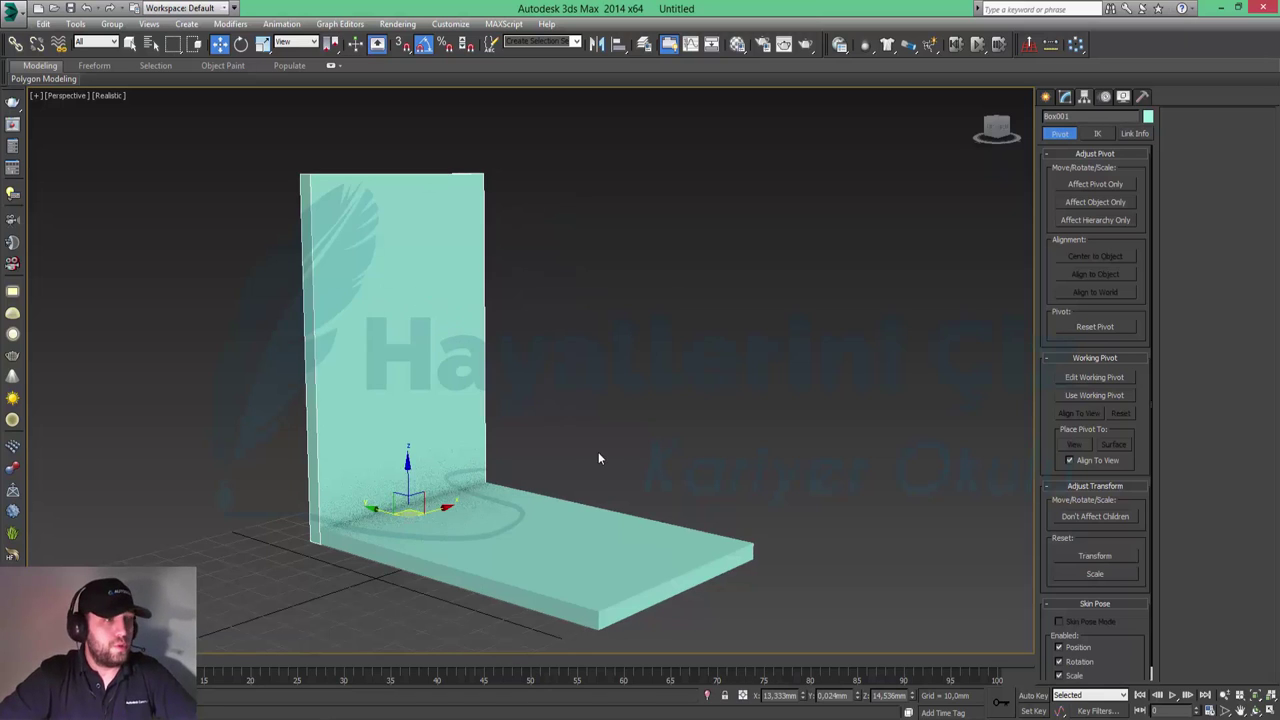
click(1033, 695)
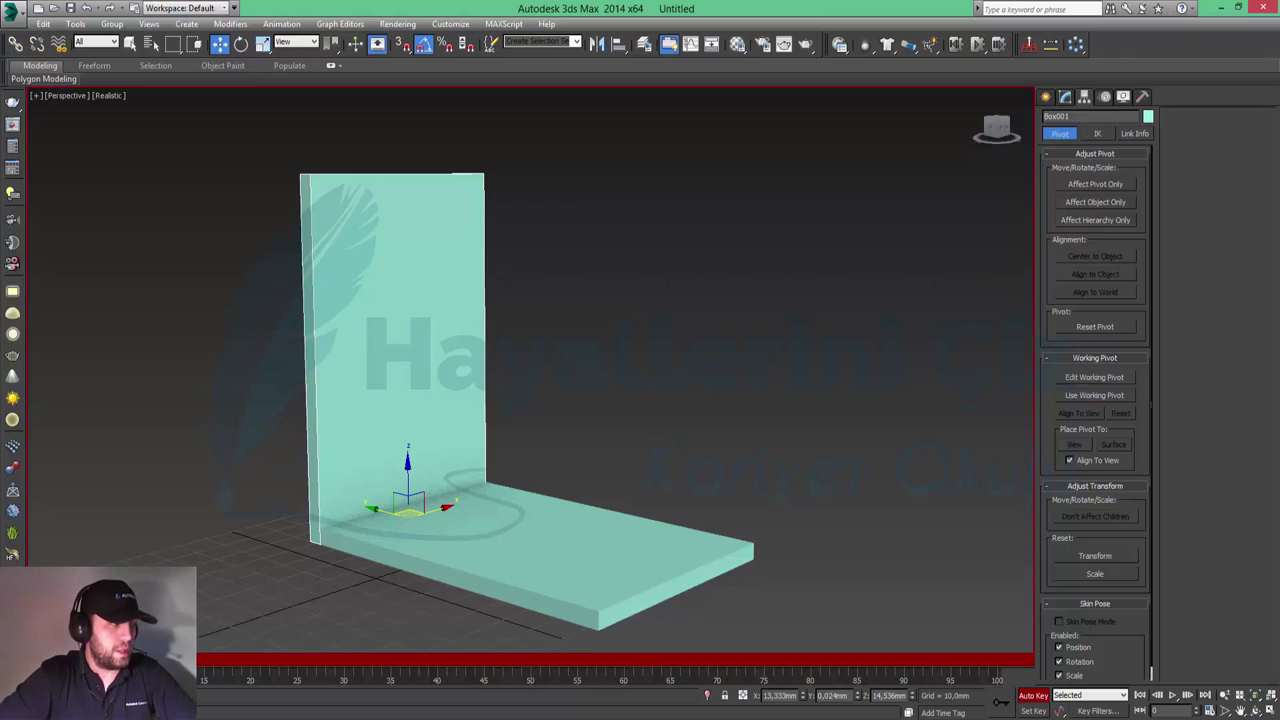
click(1270, 710)
right_click(381, 460)
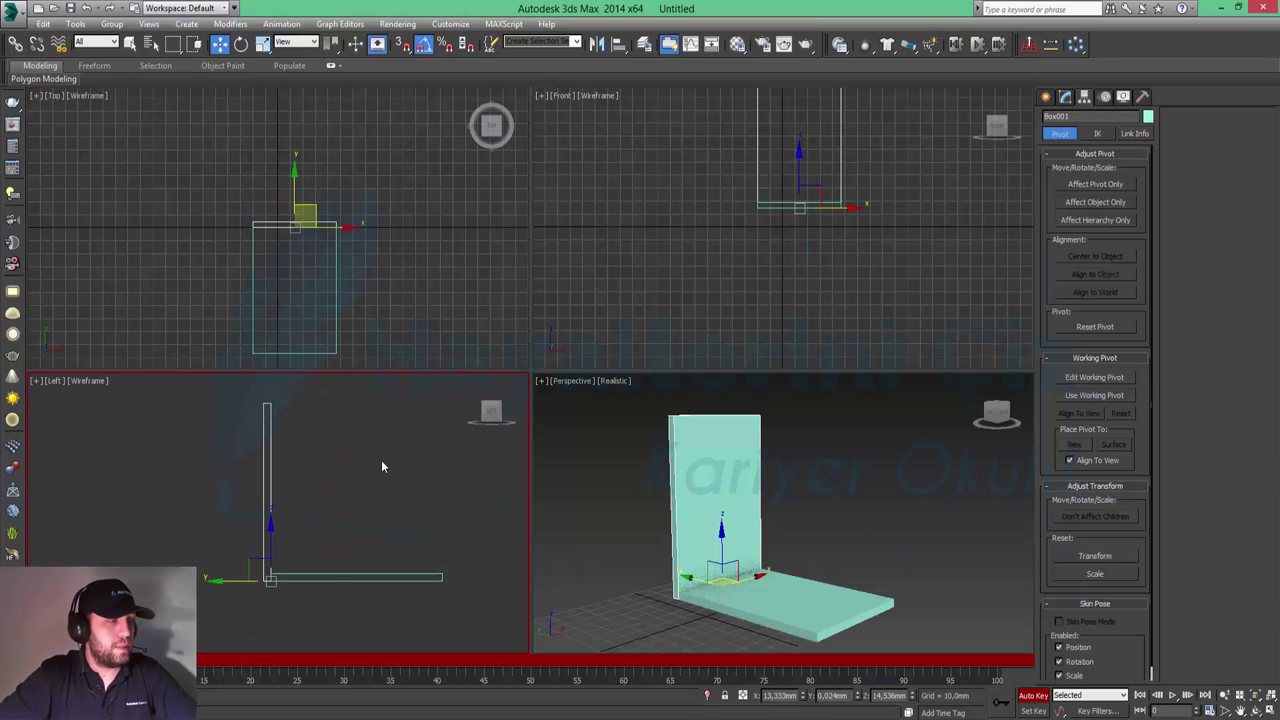
click(1270, 710)
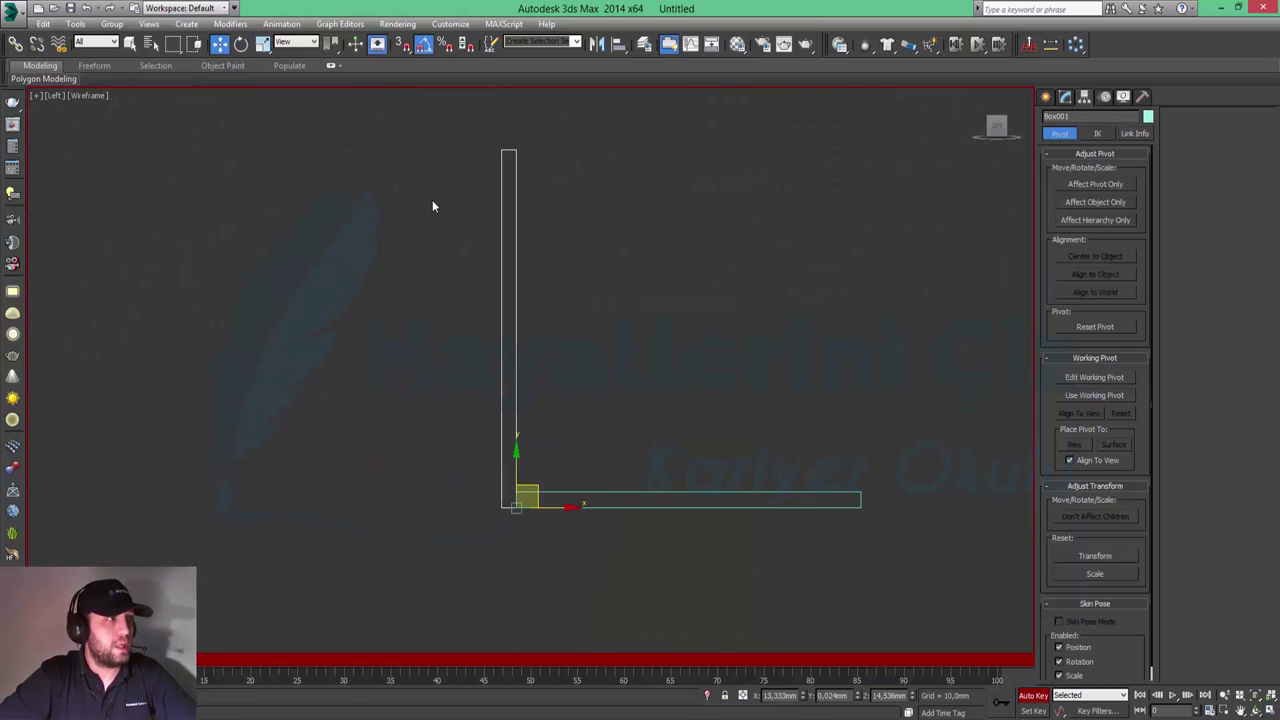
- Move the animation time to frame 25 and ready the upright panel for rotation with the Rotate tool
click(240, 43)
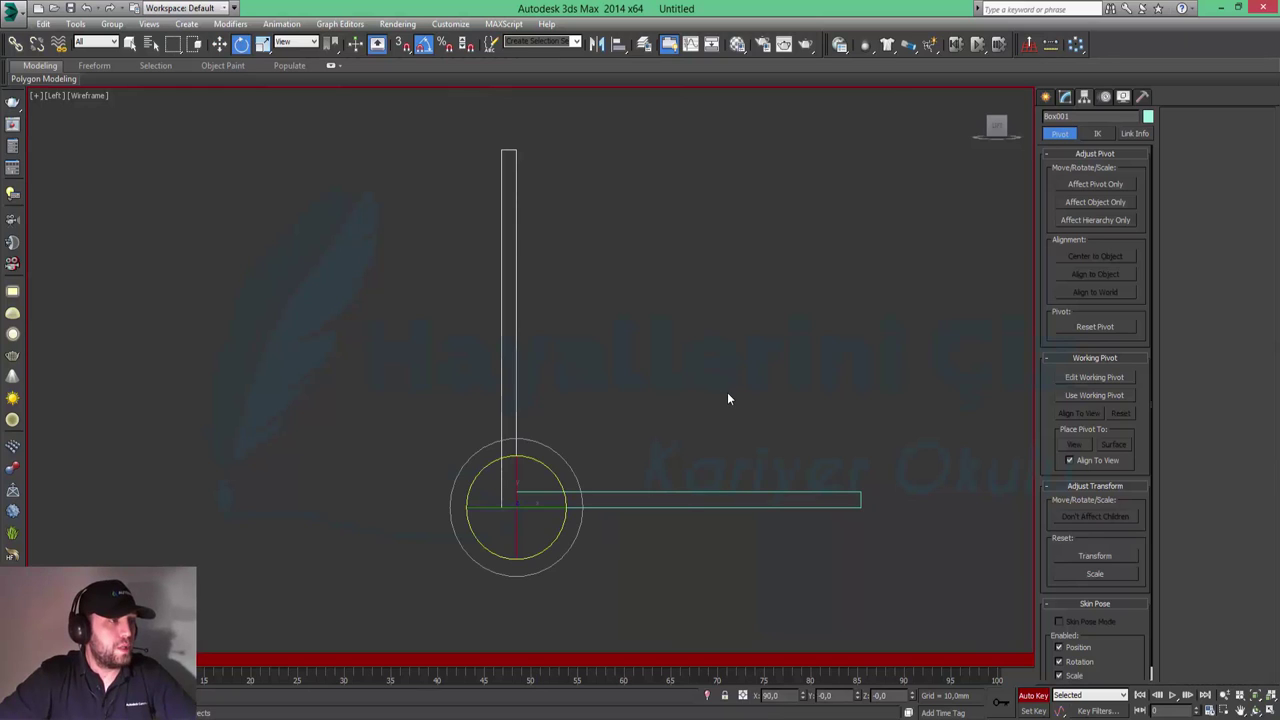
middle_drag(728, 397, 588, 372)
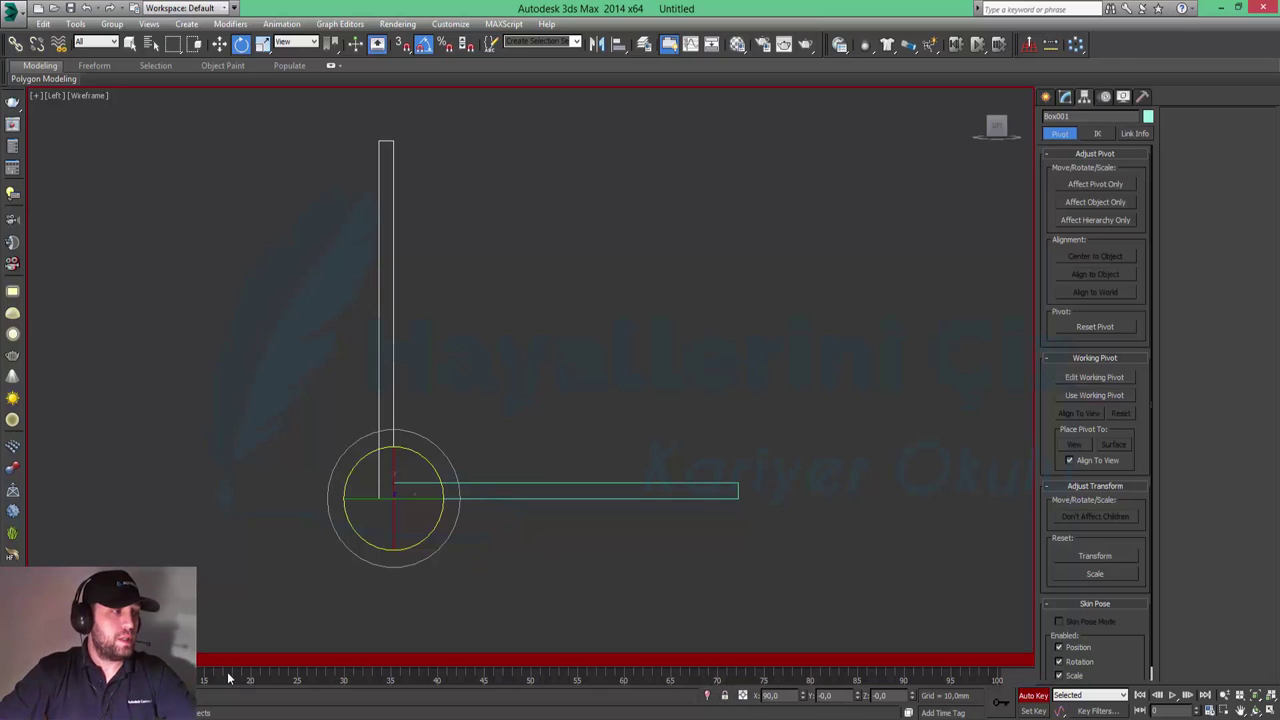
key(q)
drag(140, 662, 312, 690)
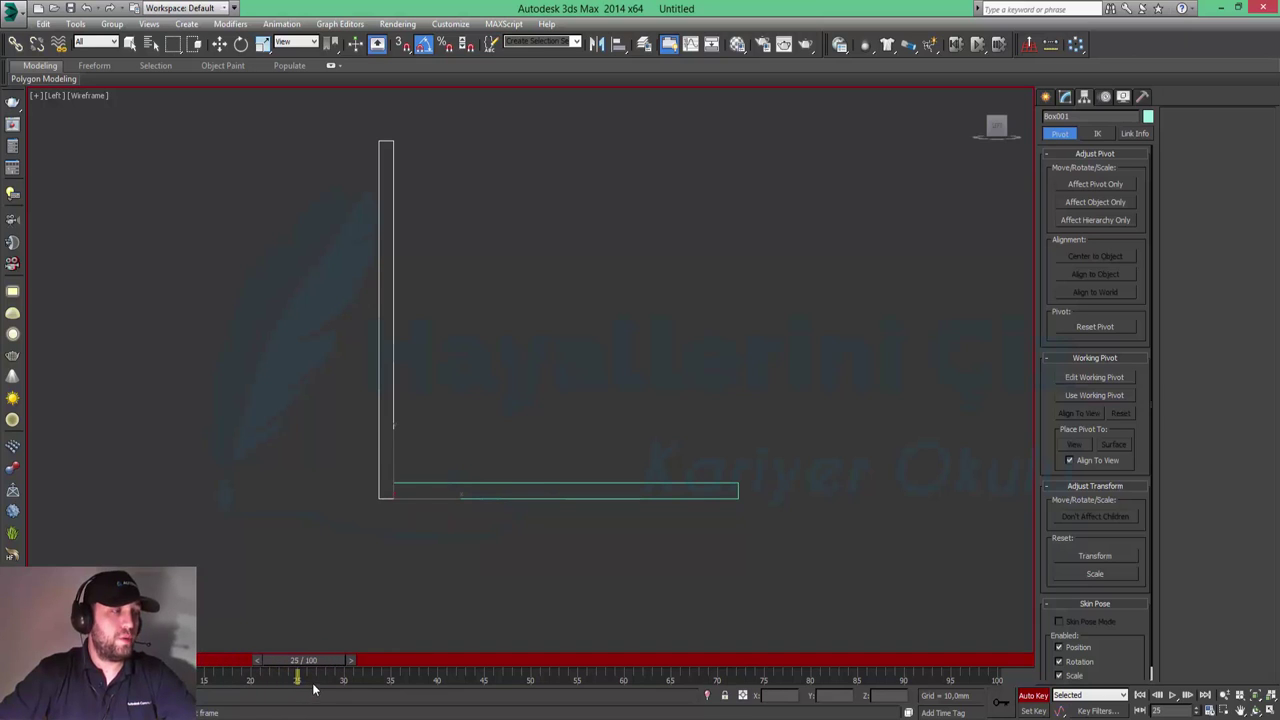
key(e)
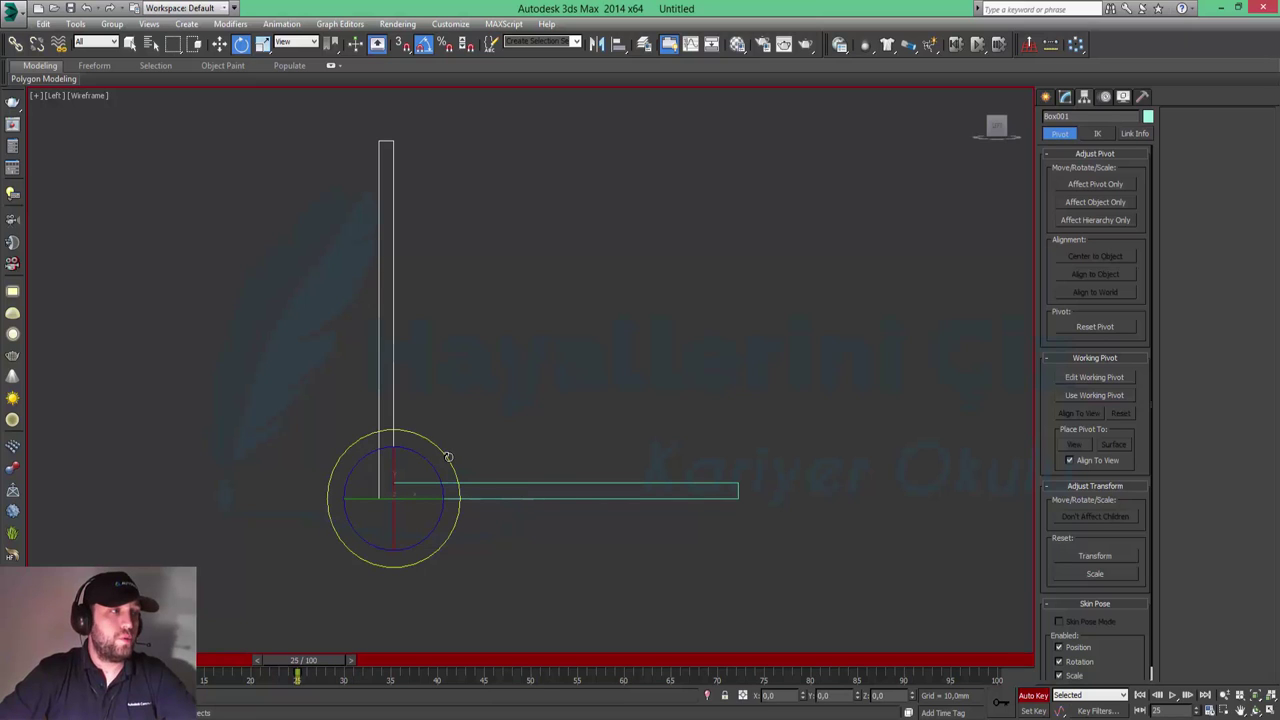
drag(448, 457, 451, 457)
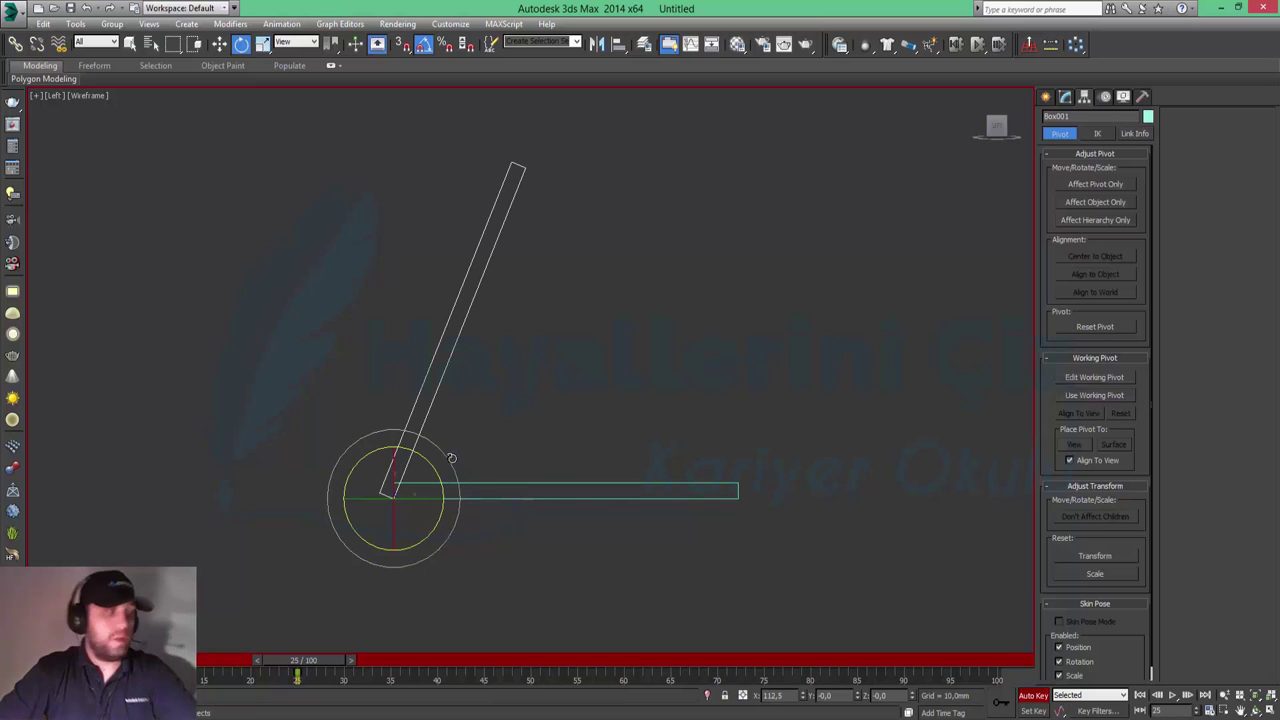
key(ctrl+z)
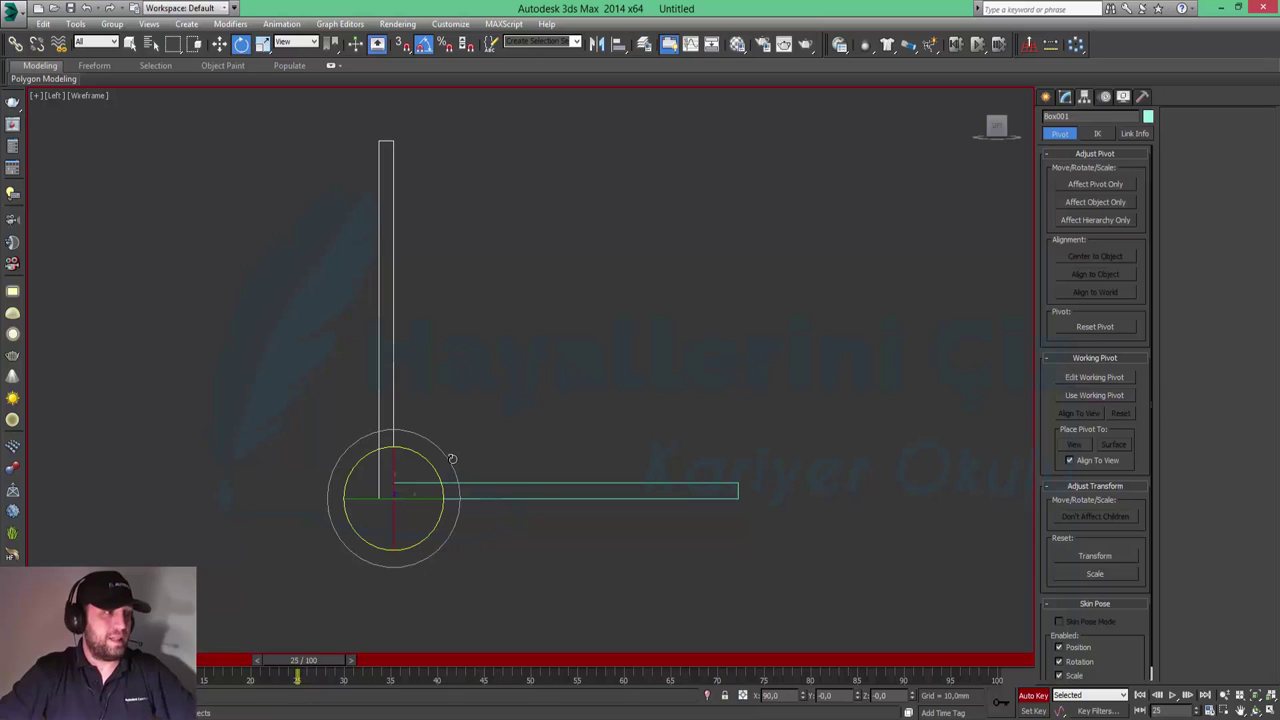
right_click(448, 465)
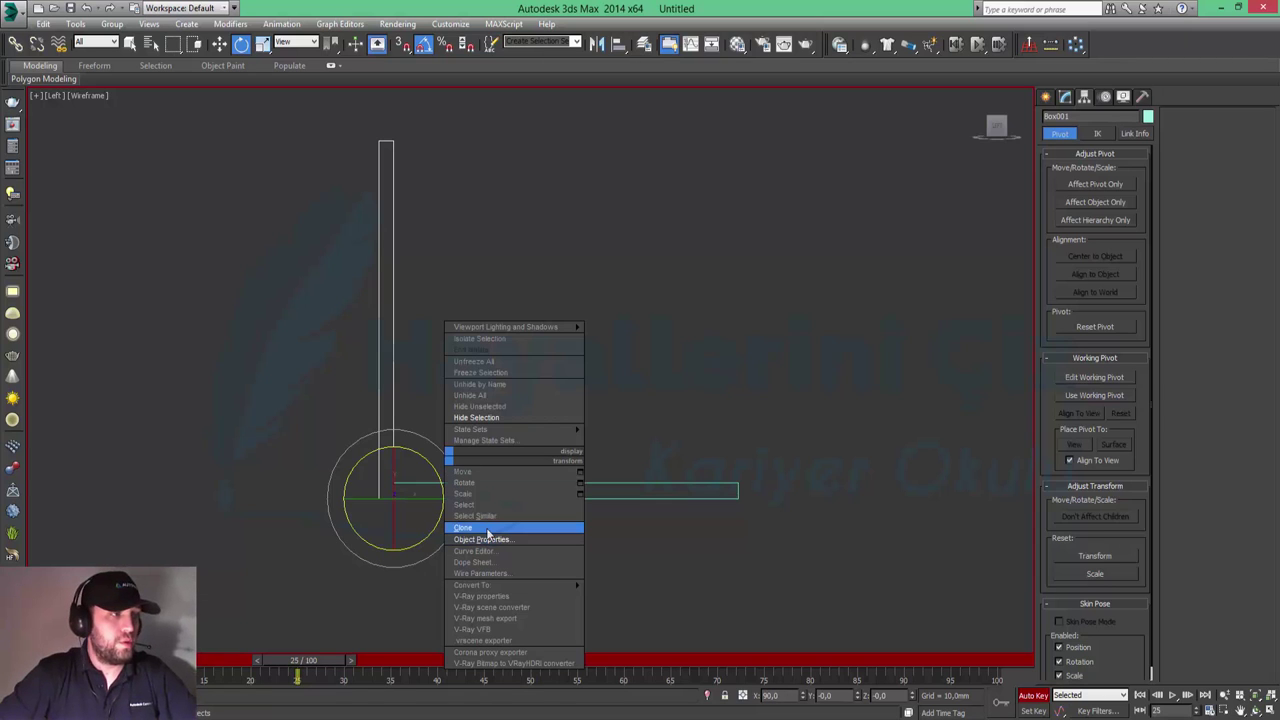
click(488, 528)
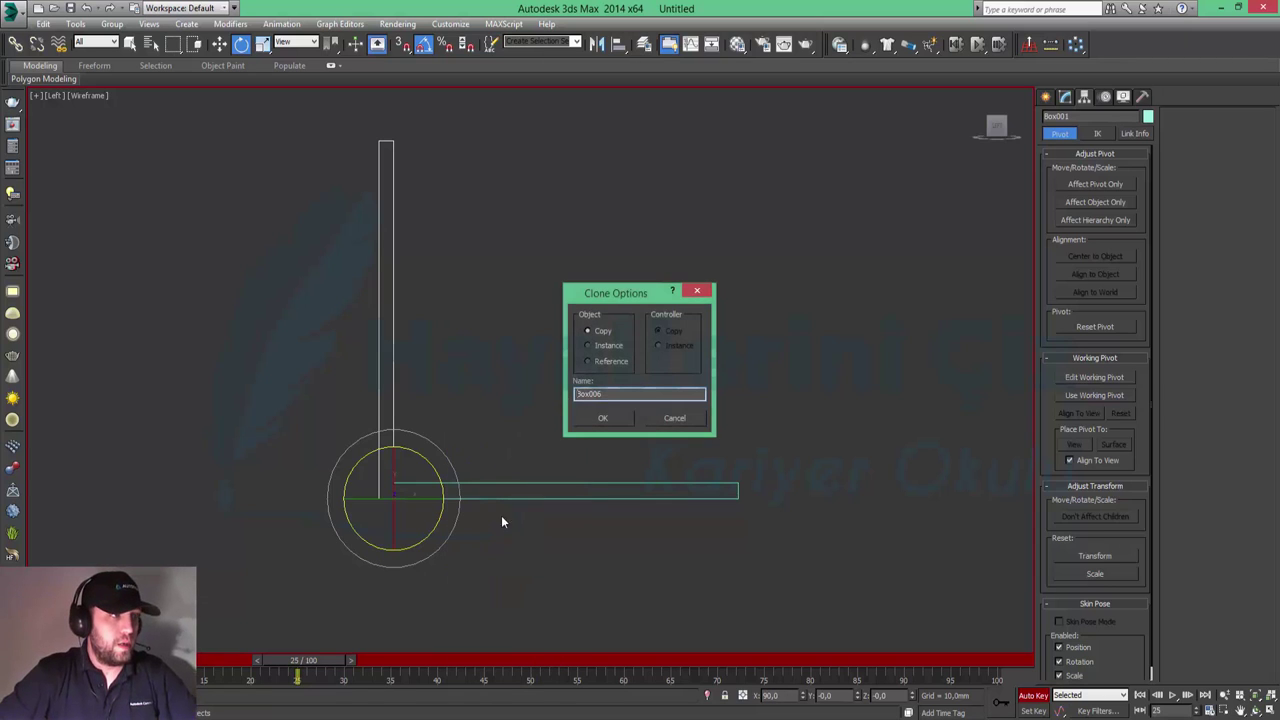
click(658, 422)
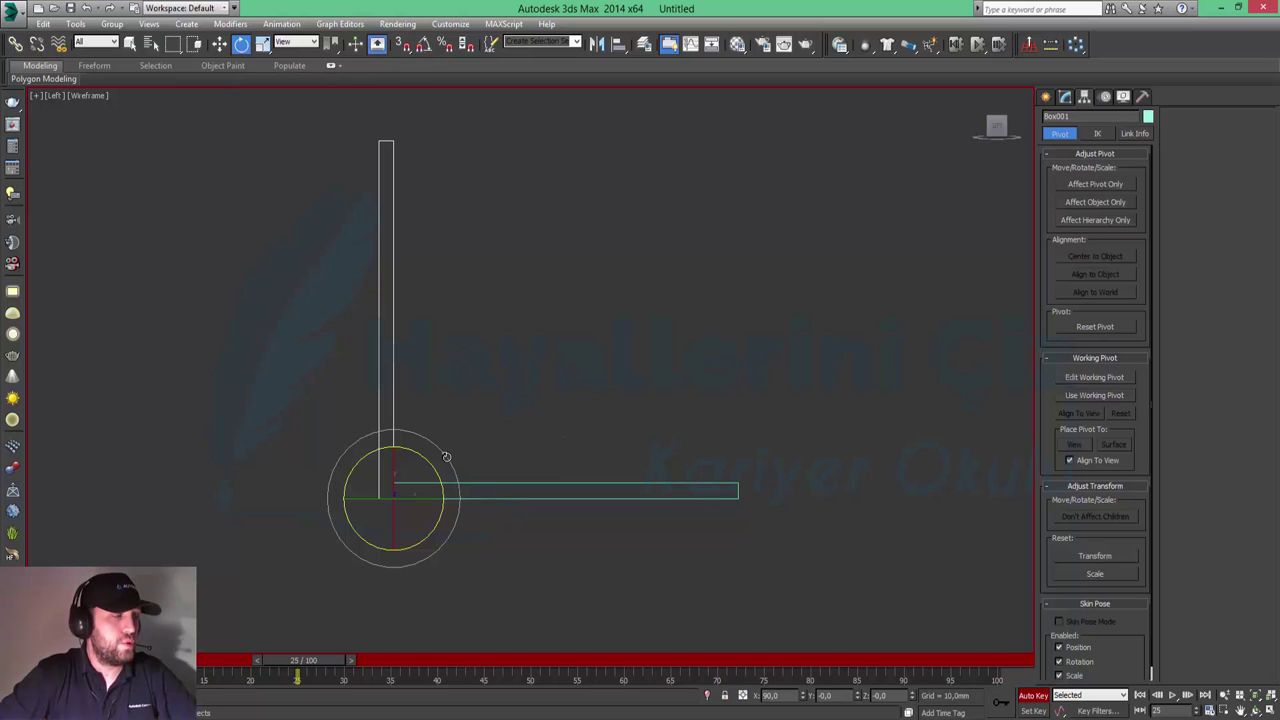
- At frame 25, rotate the upright panel freely about 27° toward the flat panel and set its rendering visibility to 0.7
mouse_move(447, 456)
mouse_down()
mouse_move(469, 479)
mouse_move(455, 472)
mouse_up()
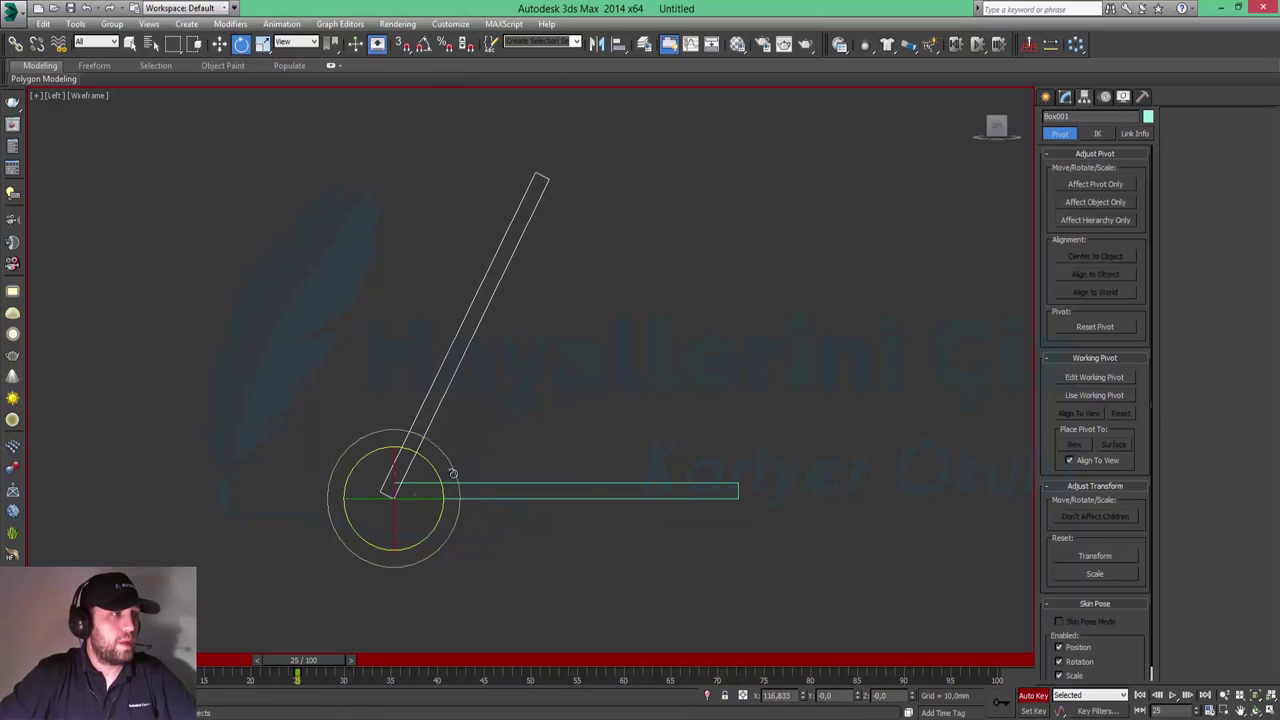
right_click(454, 469)
click(494, 551)
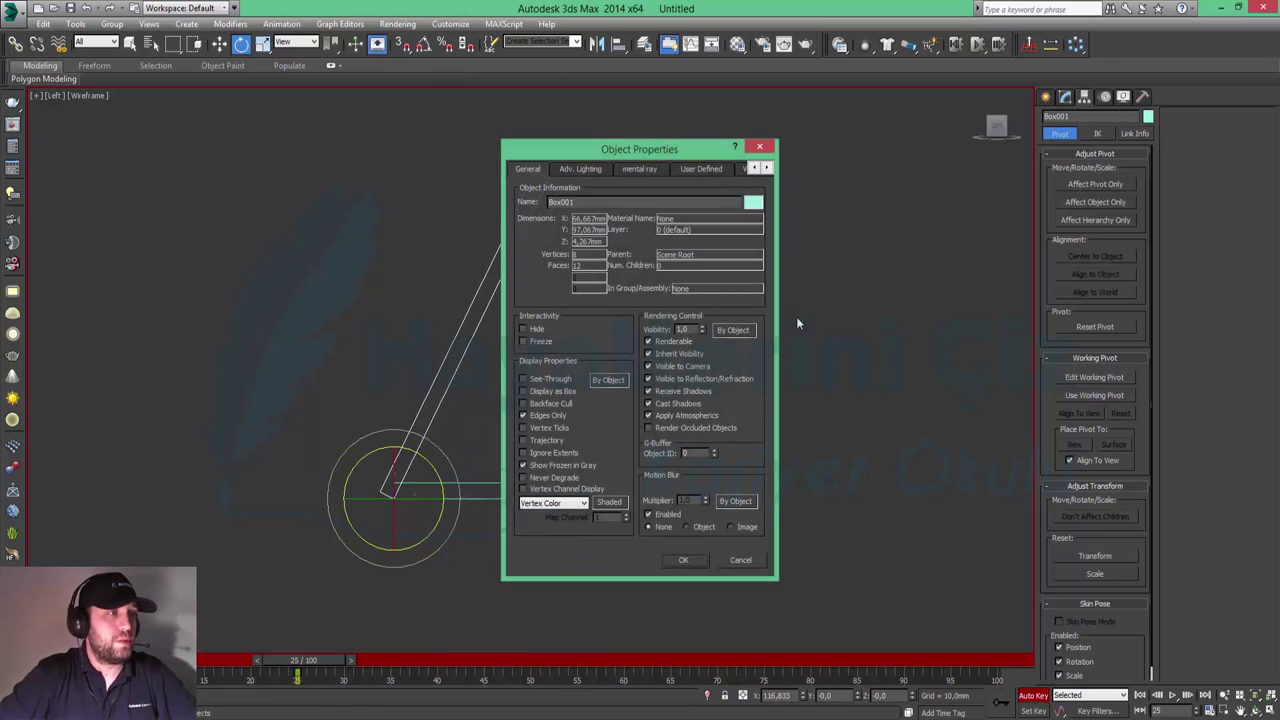
double_click(688, 329)
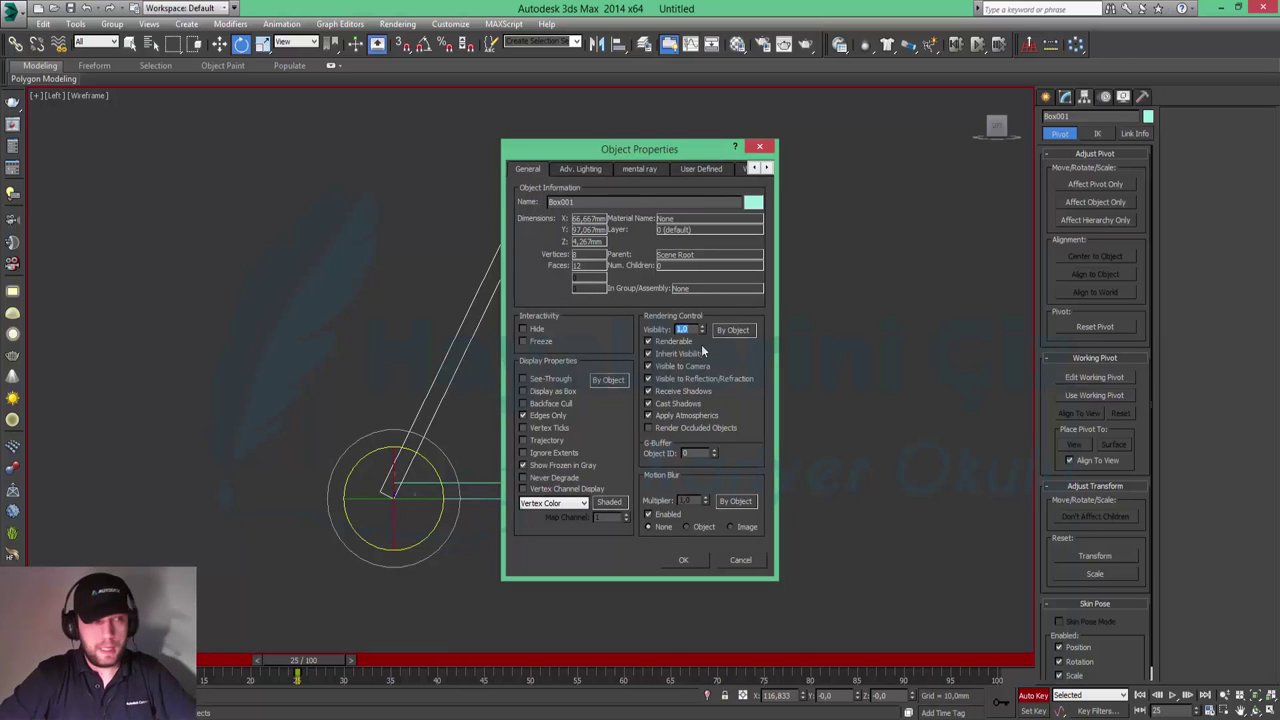
text(0,)
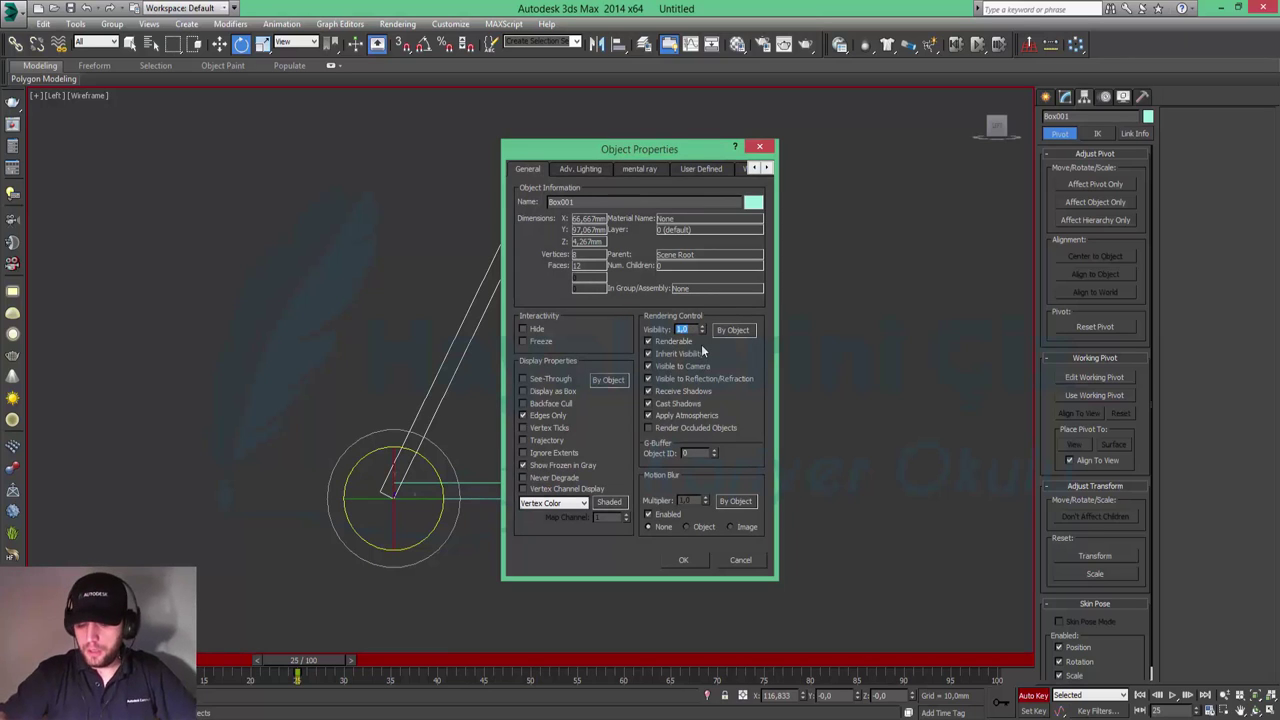
text(7)
key(Return)
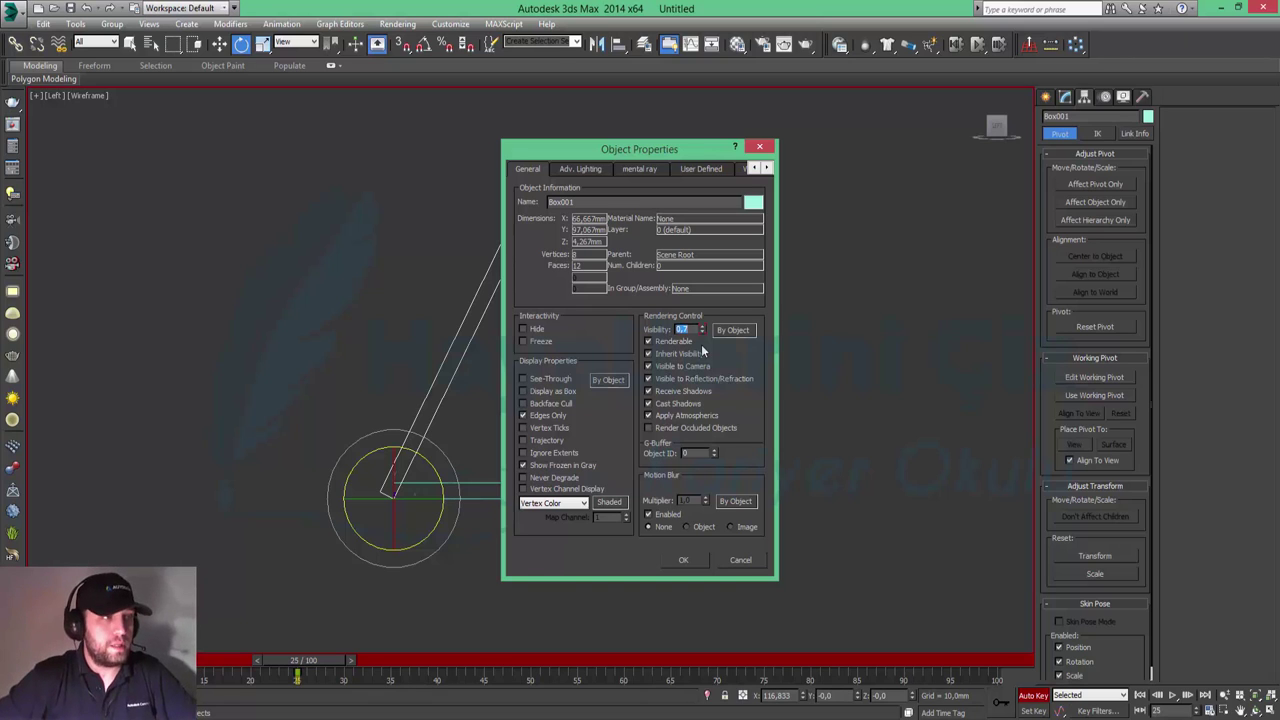
click(684, 561)
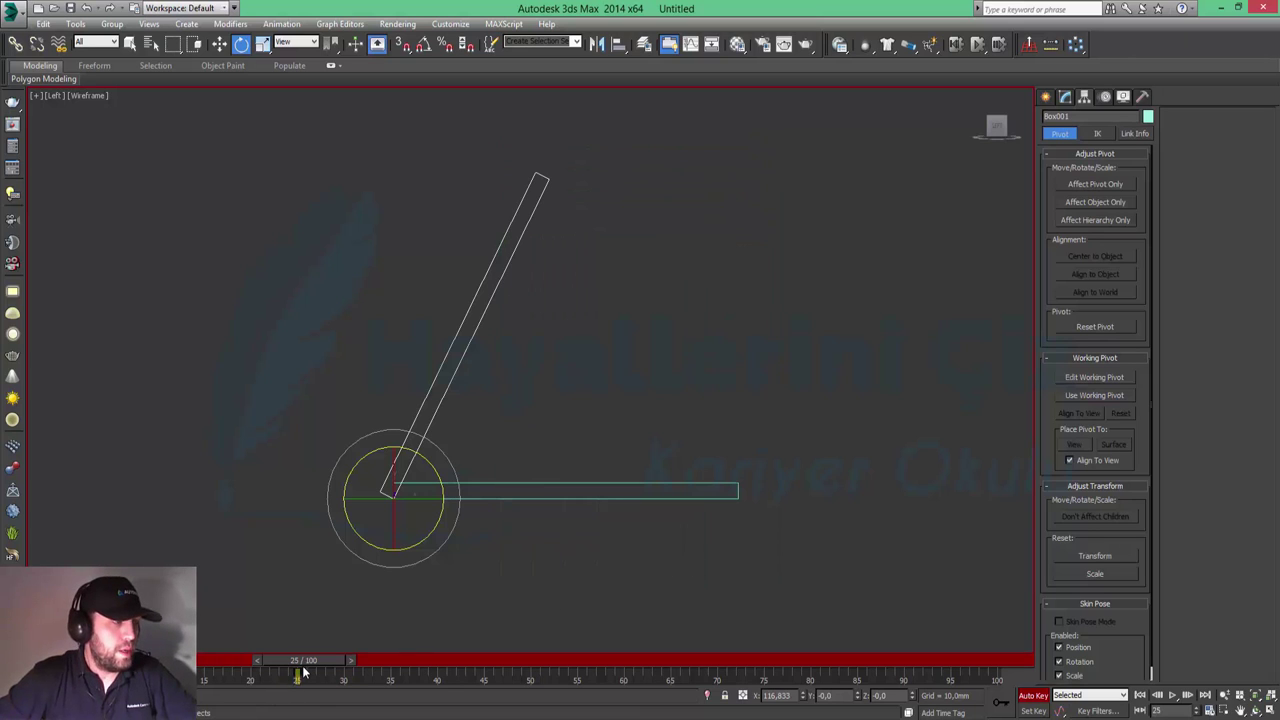
- At frame 50, rotate the tilted panel about 22° further down and set its rendering visibility to 0.4
drag(303, 672, 529, 672)
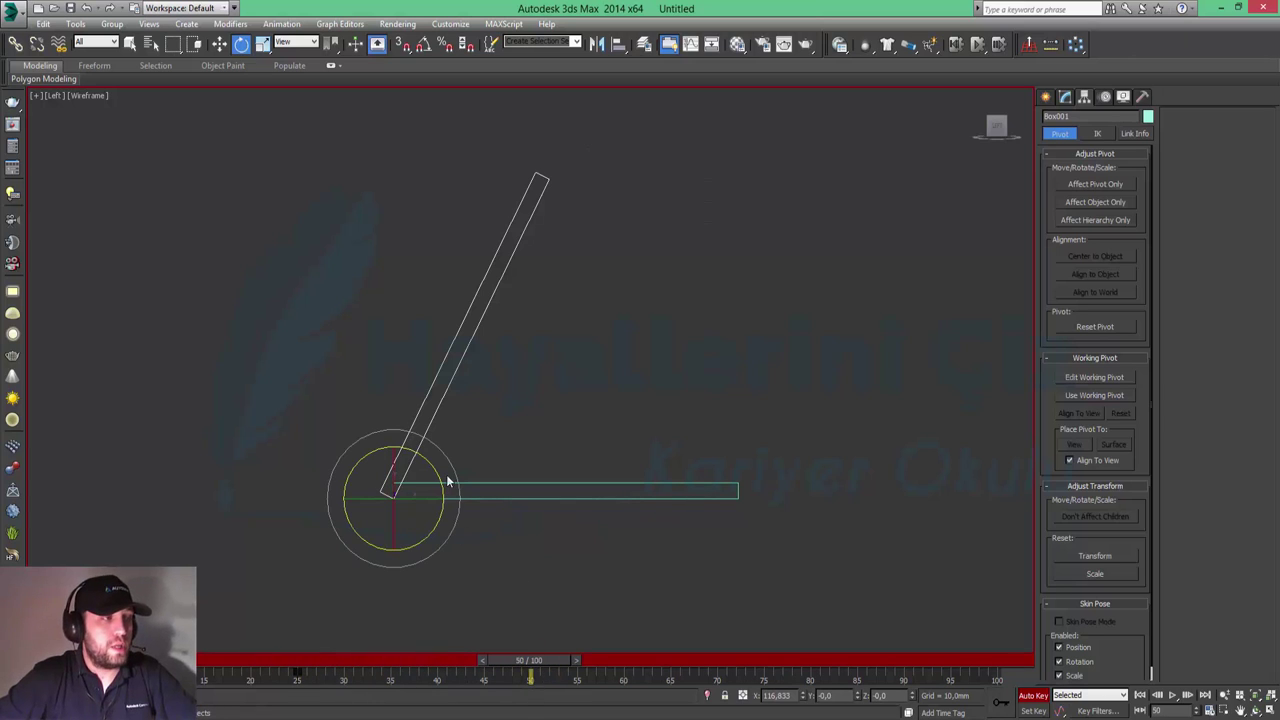
drag(450, 469, 467, 491)
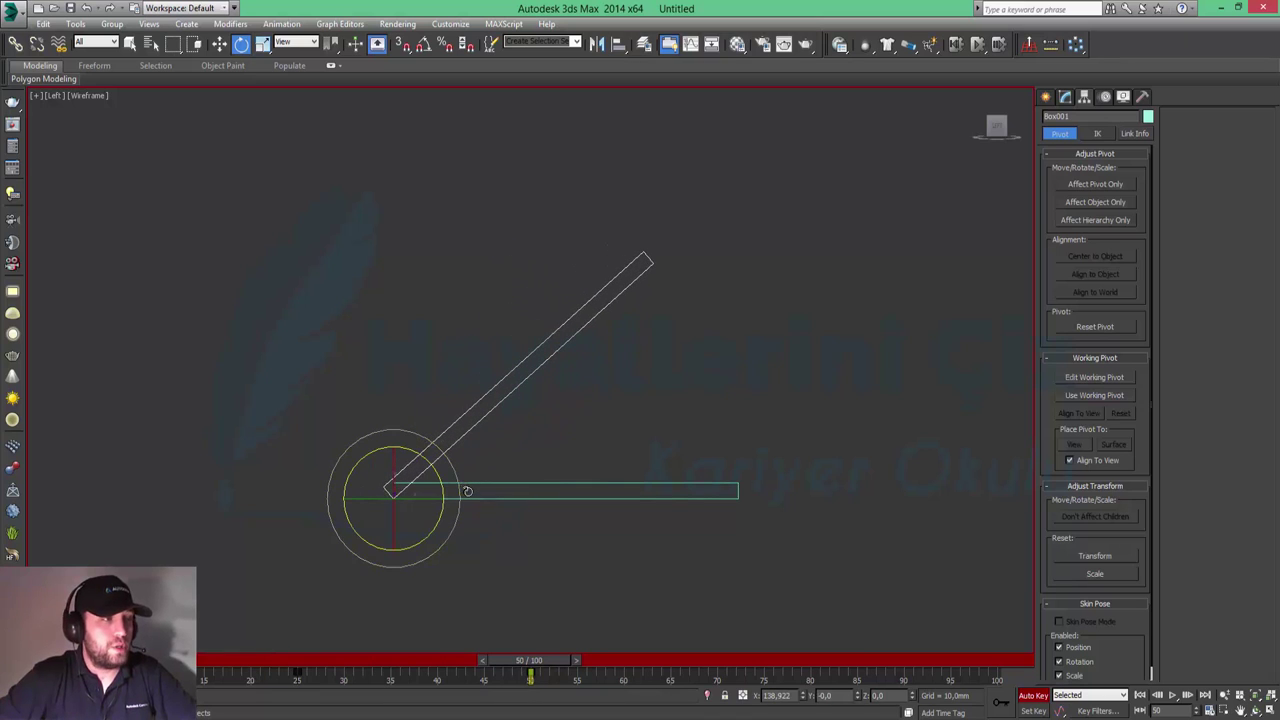
right_click(457, 481)
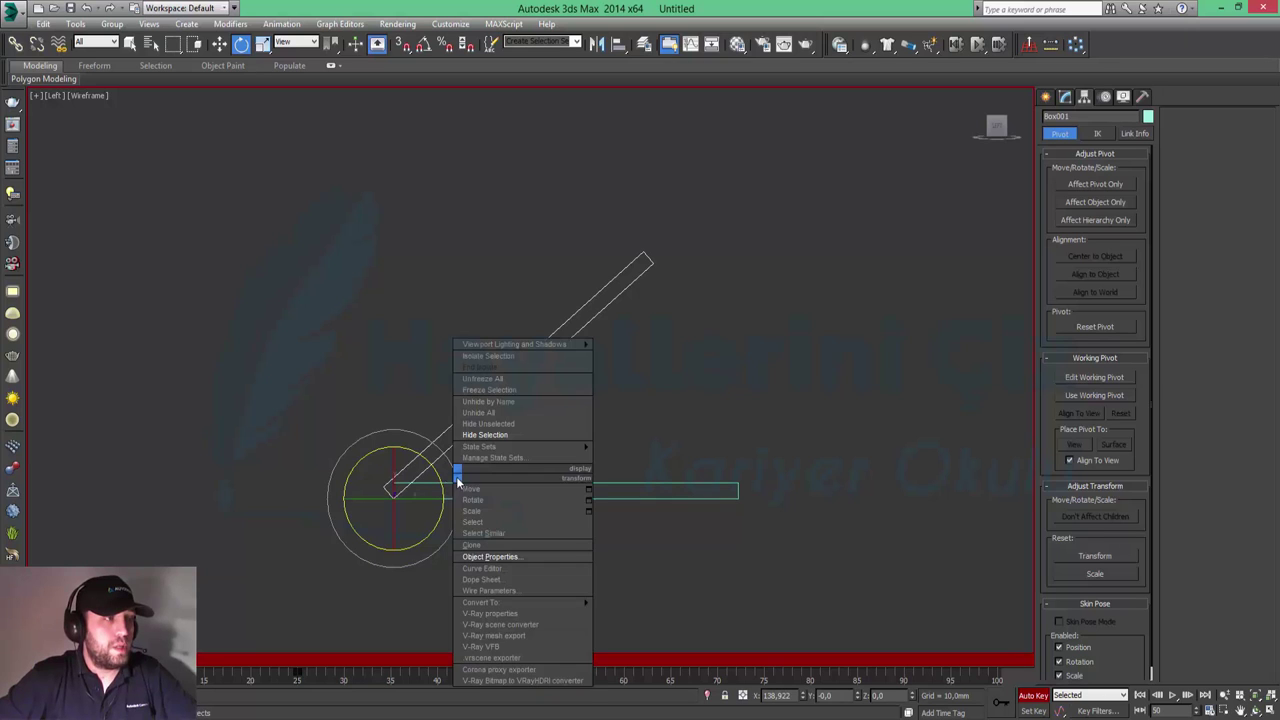
click(505, 556)
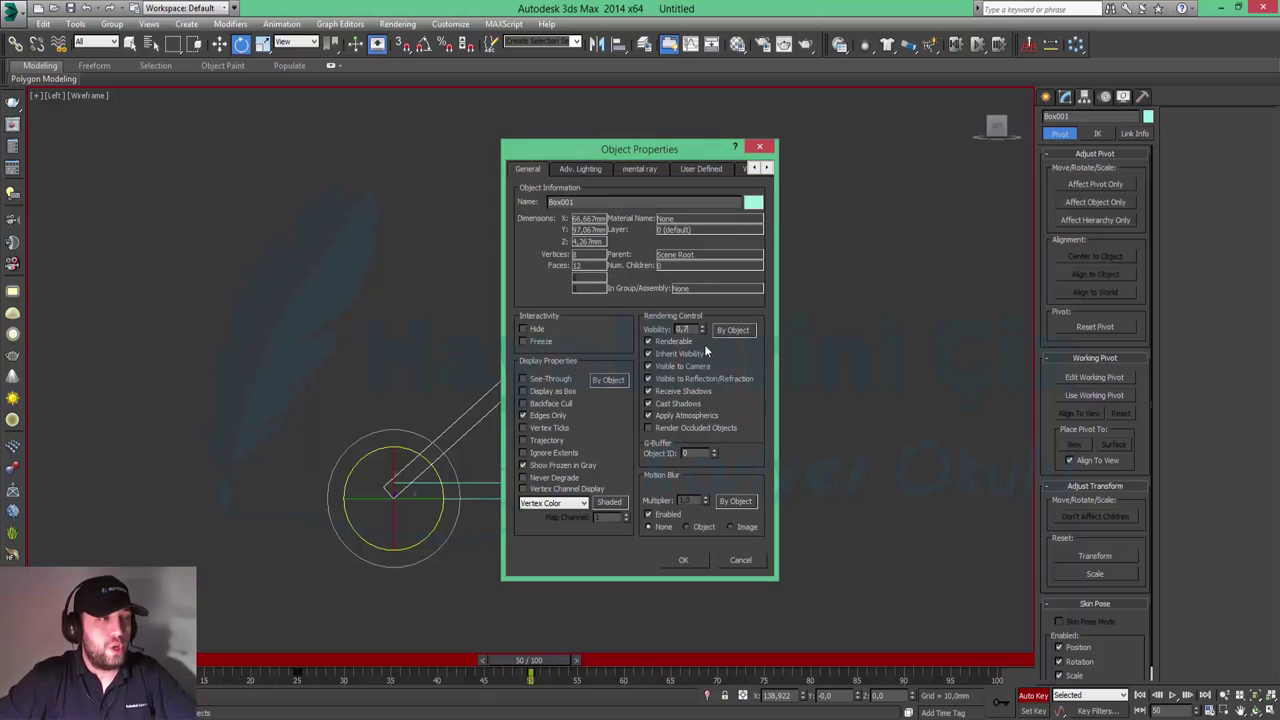
key(BackSpace)
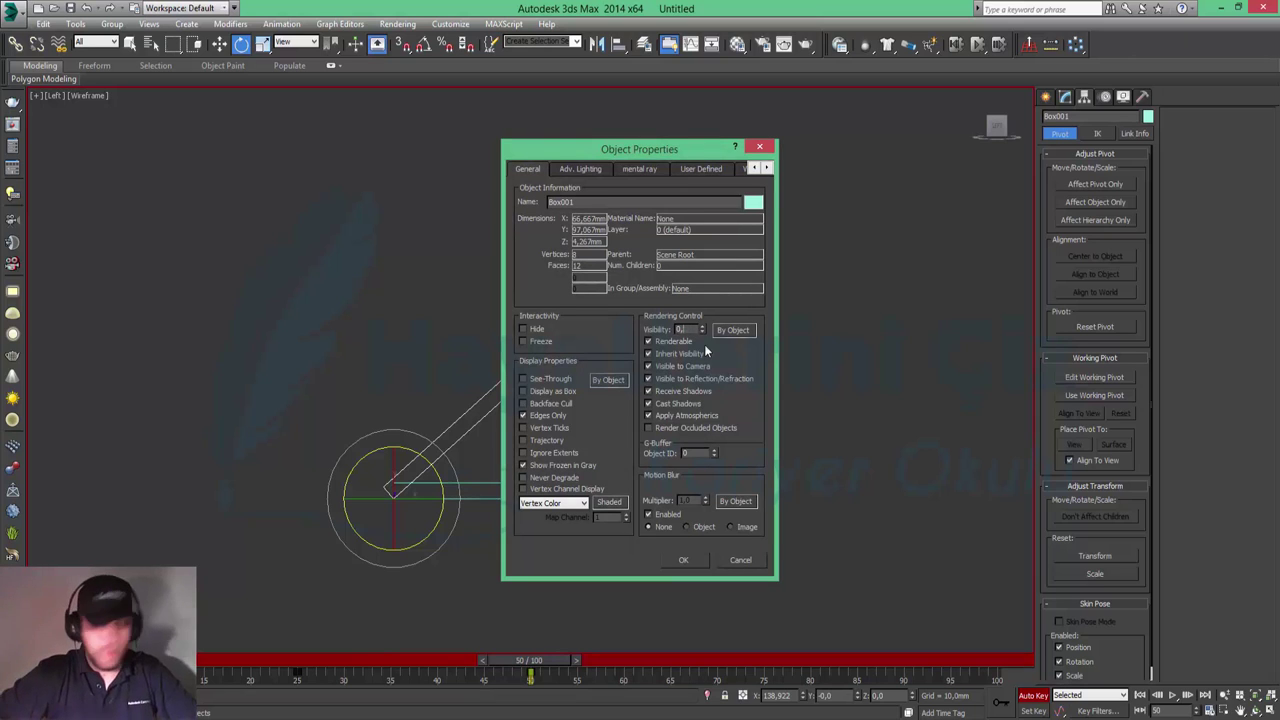
text(4)
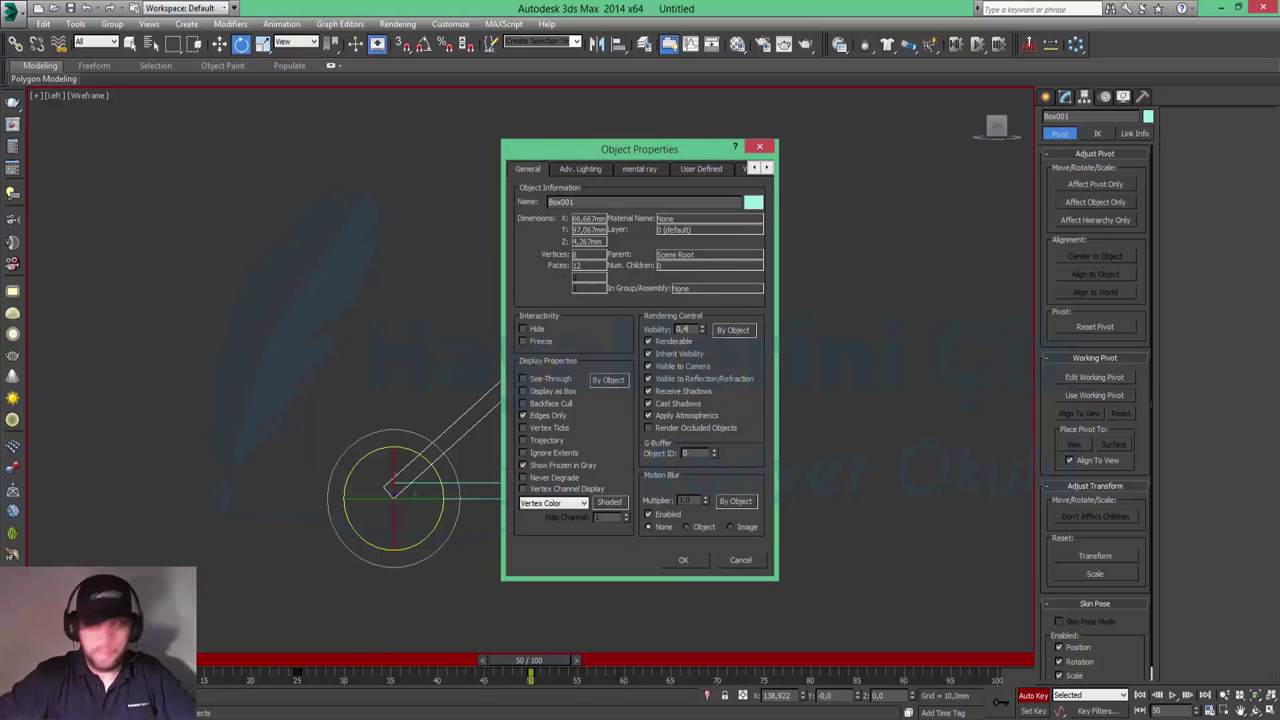
key(Return)
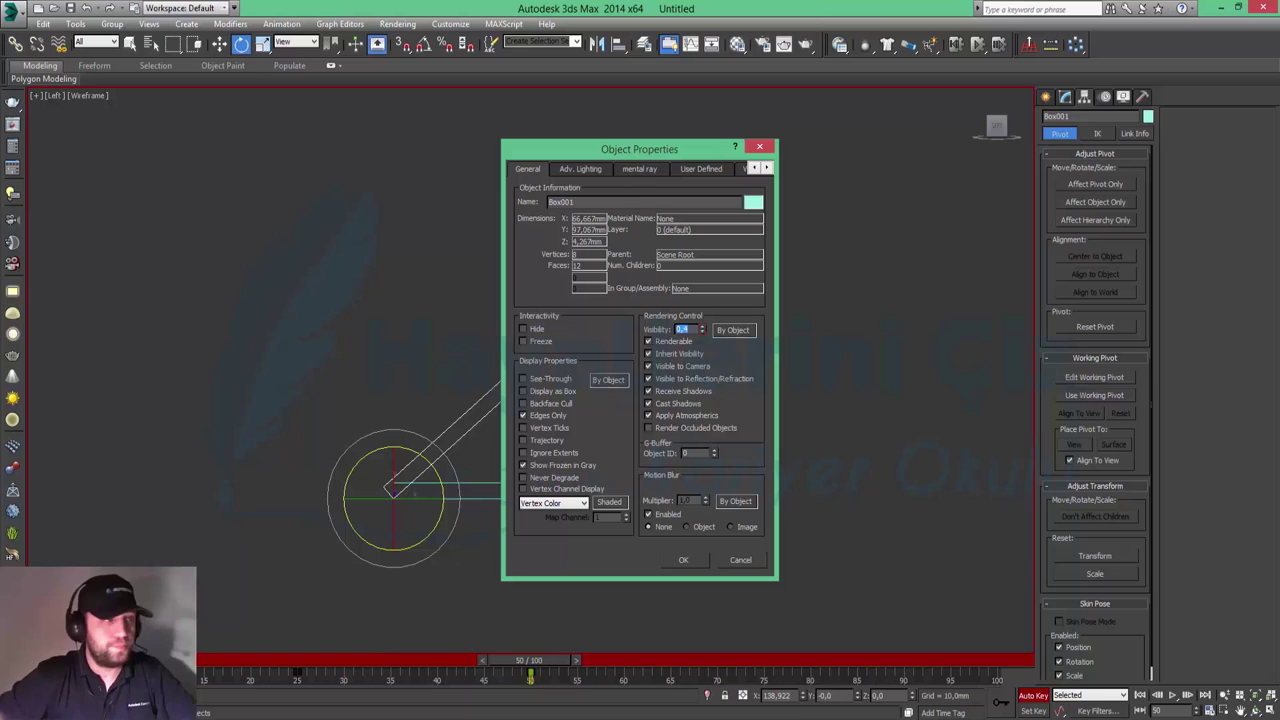
click(682, 561)
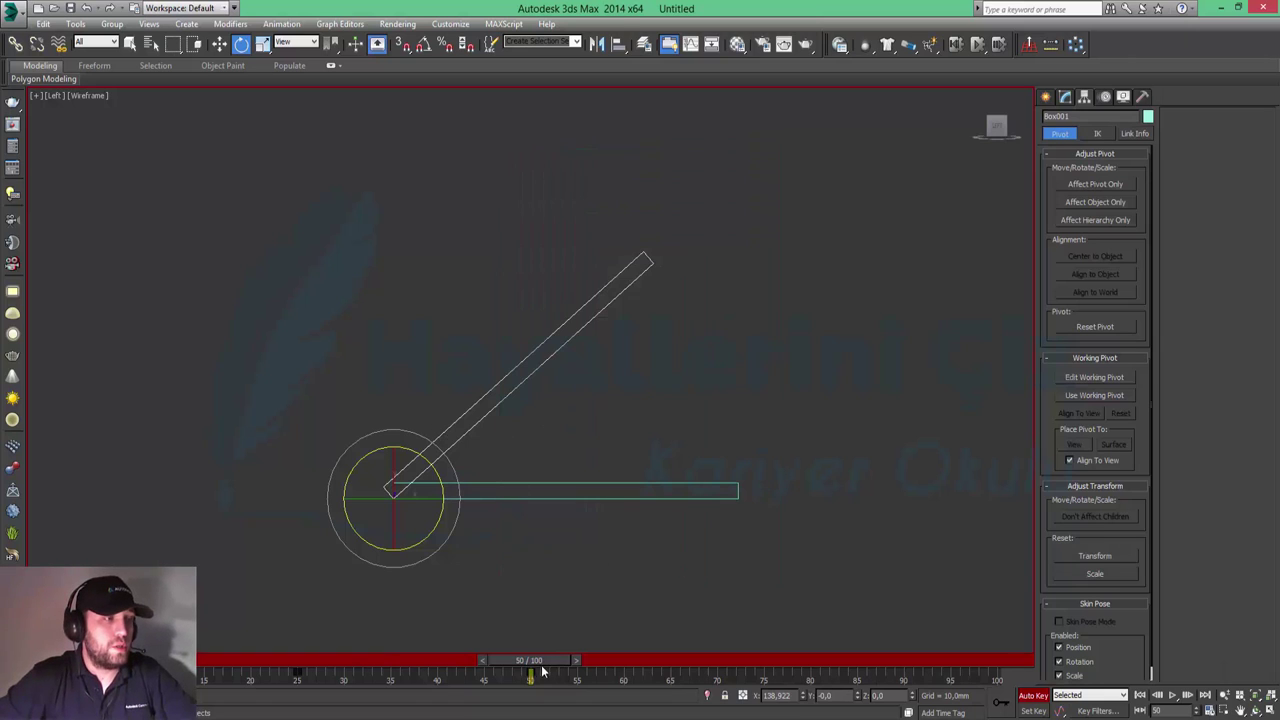
- At frame 75, lower the tilted panel by about another 22° and set its rendering visibility to 0.2
drag(540, 662, 632, 671)
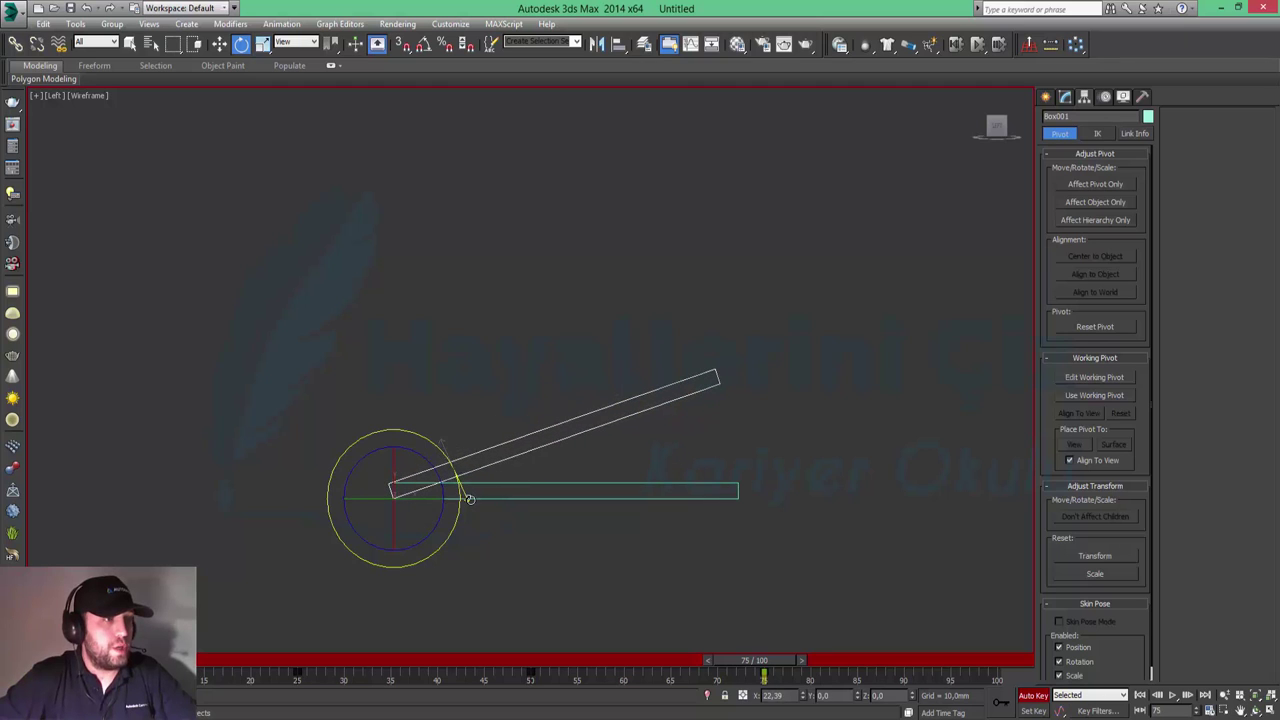
right_click(447, 458)
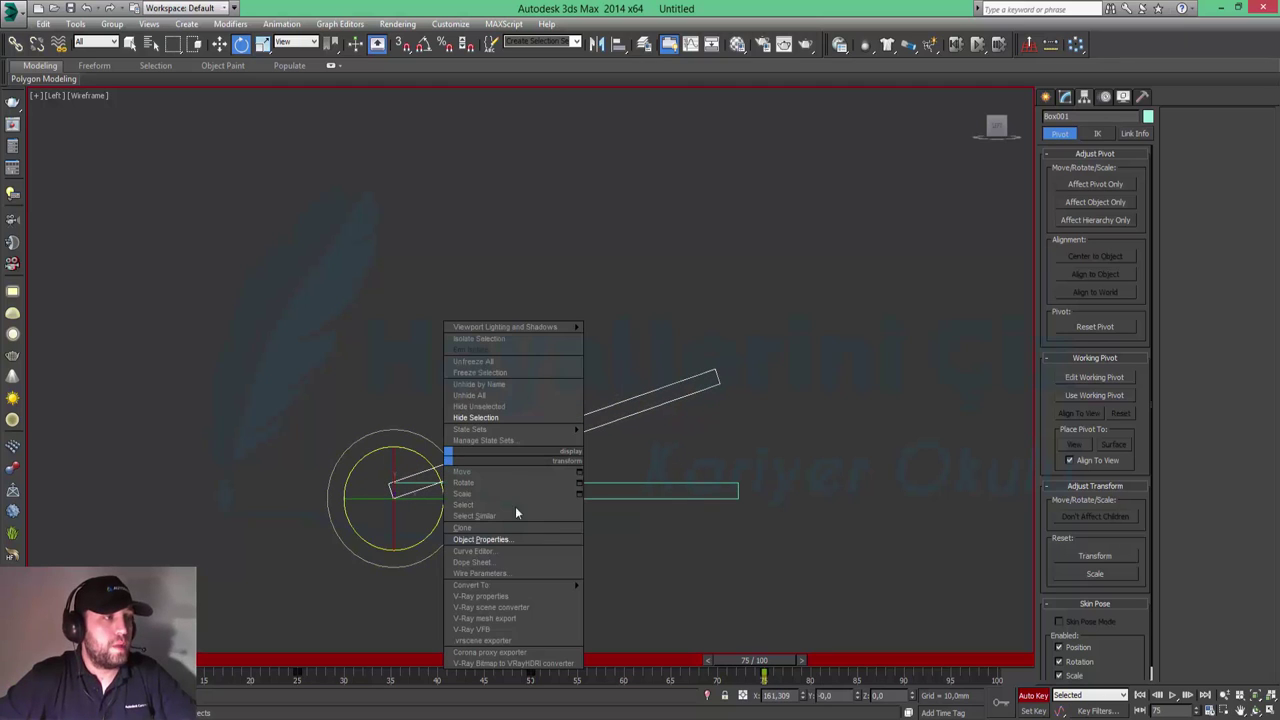
click(527, 540)
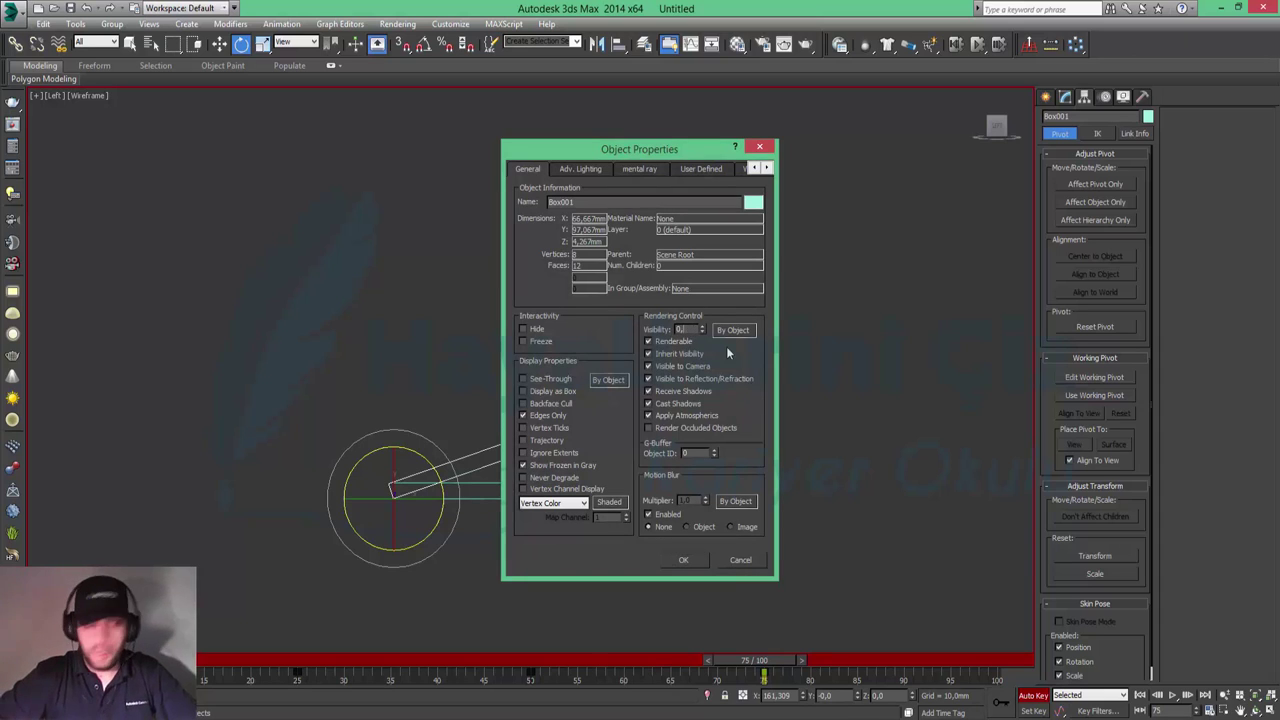
key(Tab)
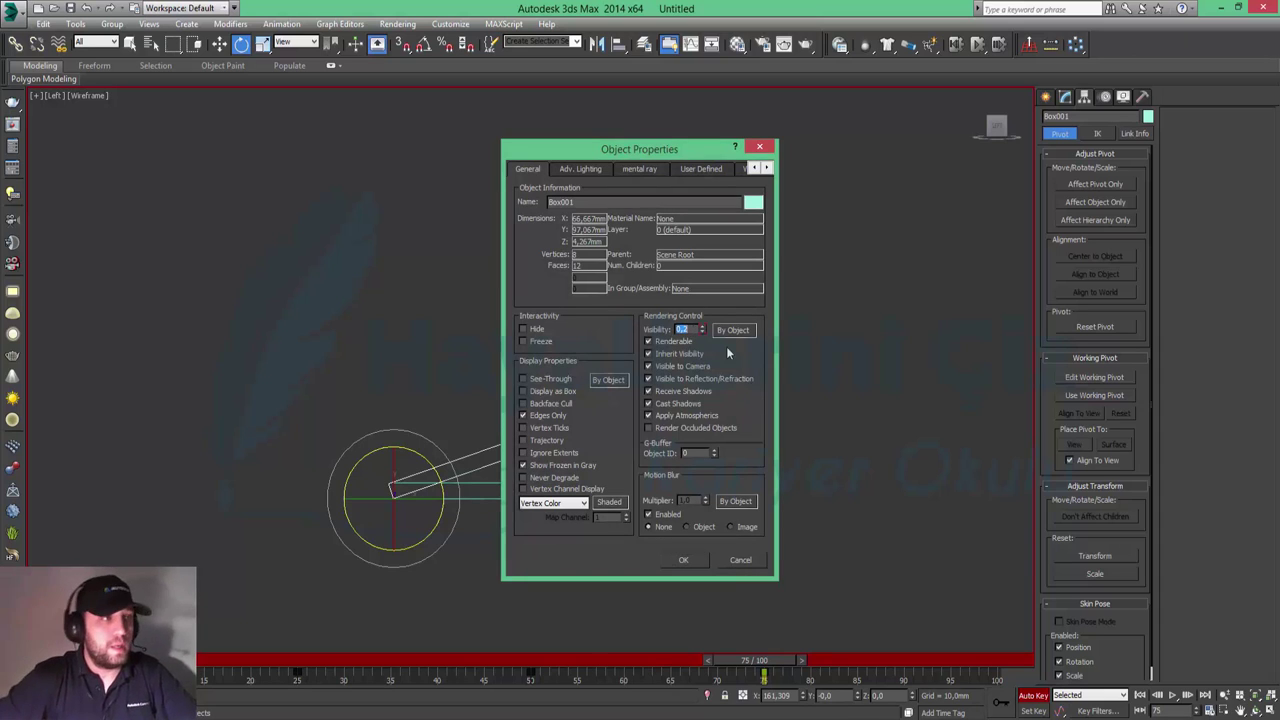
click(683, 559)
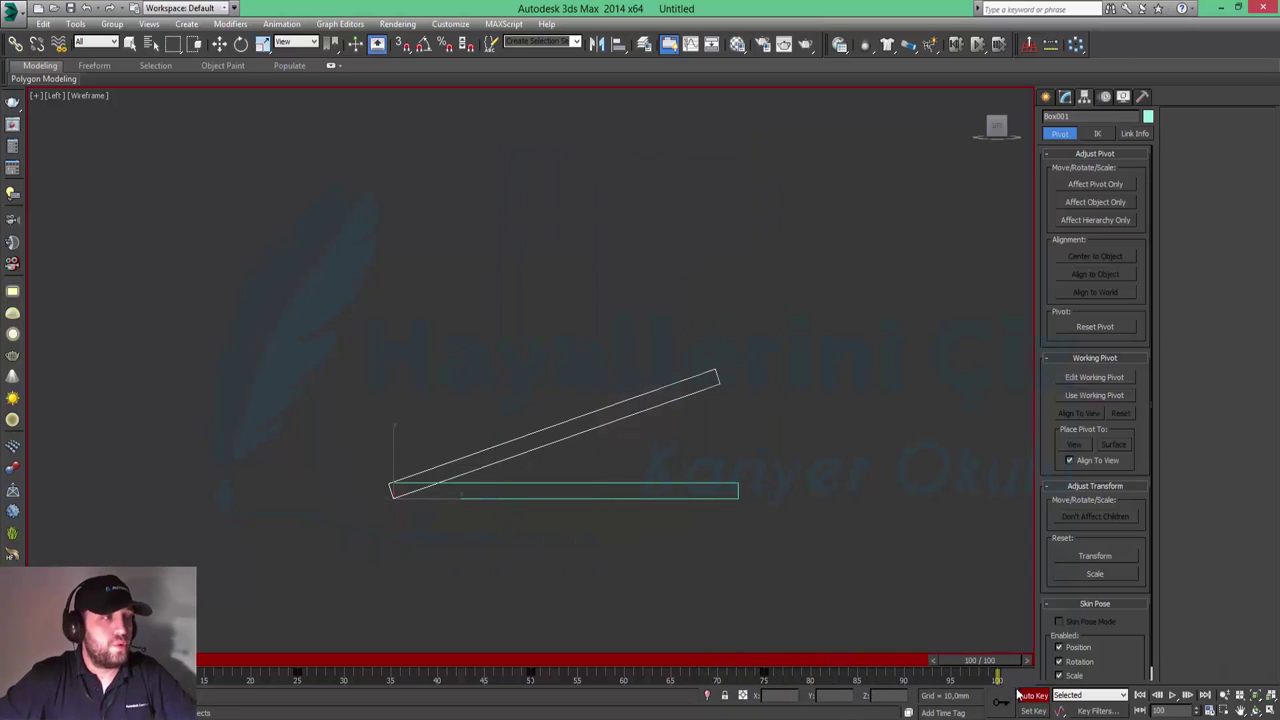
- At frame 100, rotate the tilted panel about 19° further down onto the flat panel and set its rendering visibility to 0
drag(453, 470, 460, 478)
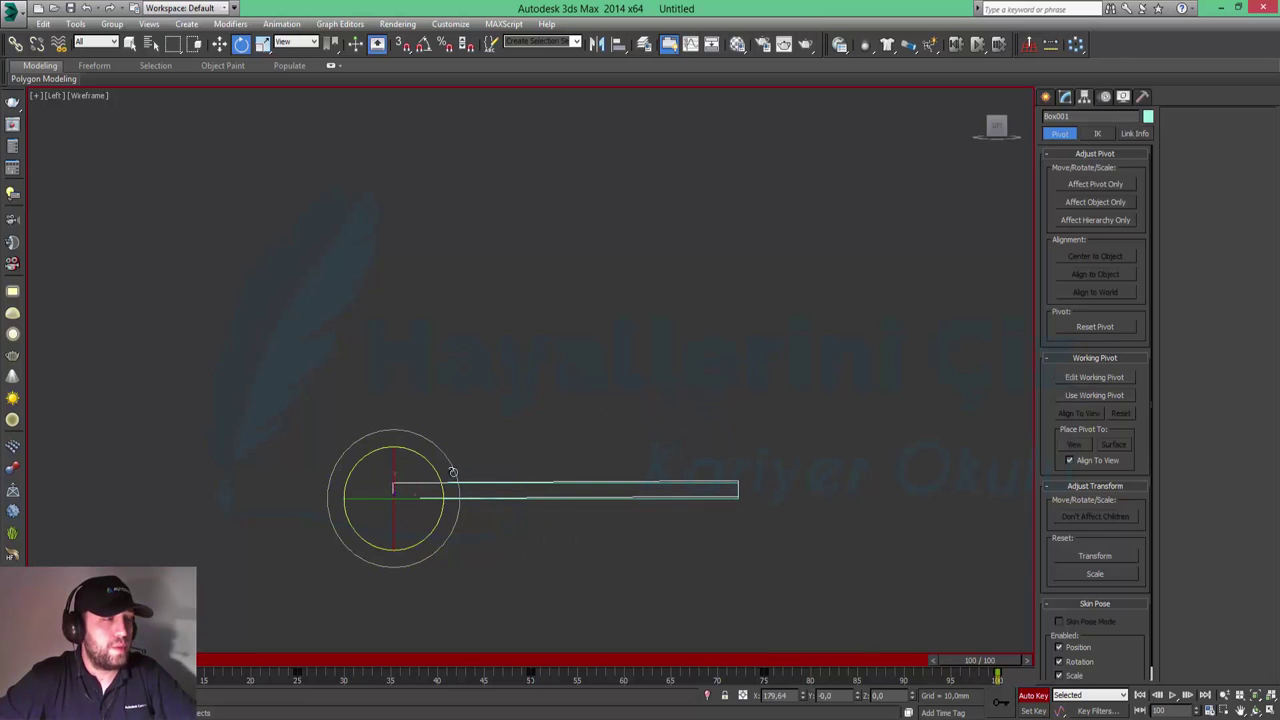
right_click(453, 470)
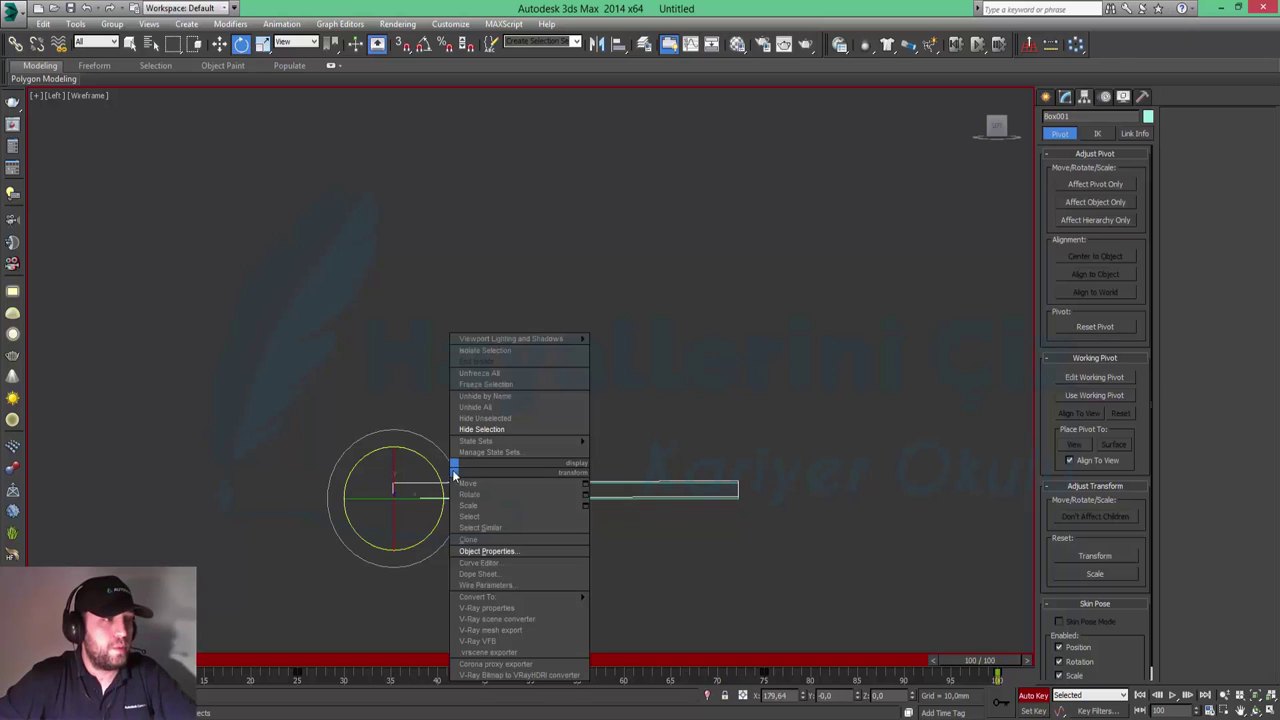
click(512, 556)
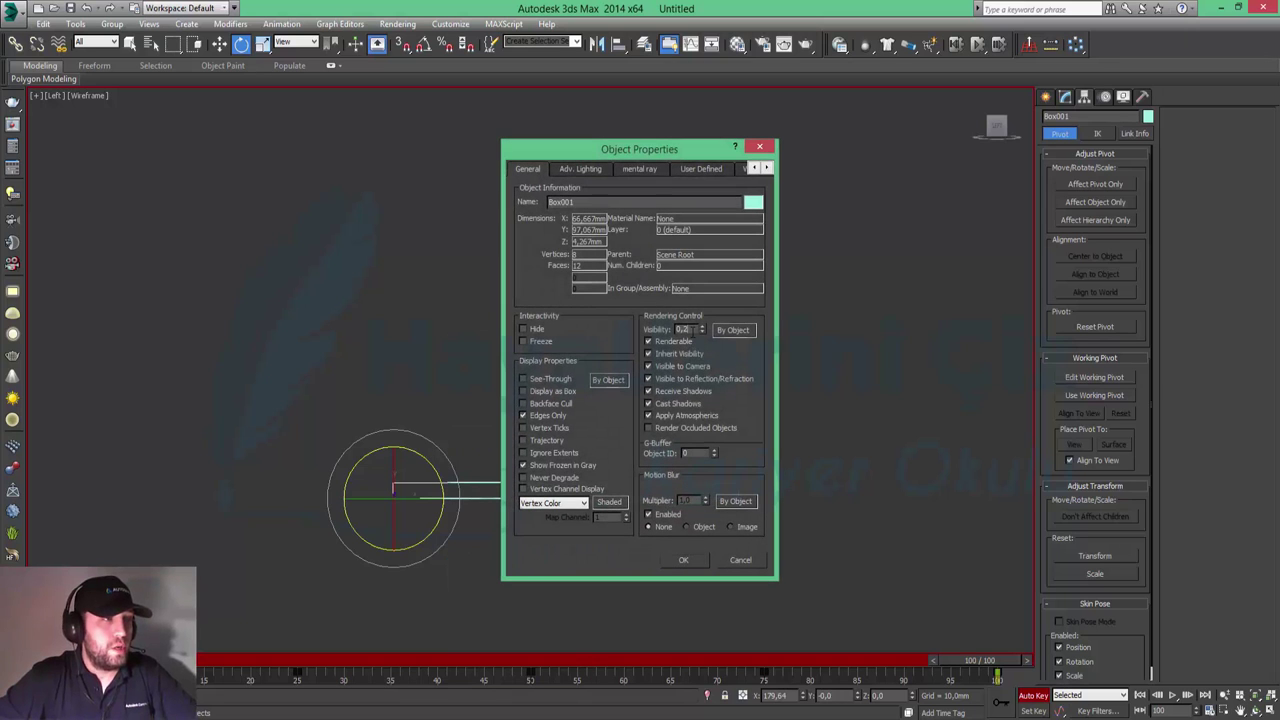
double_click(682, 329)
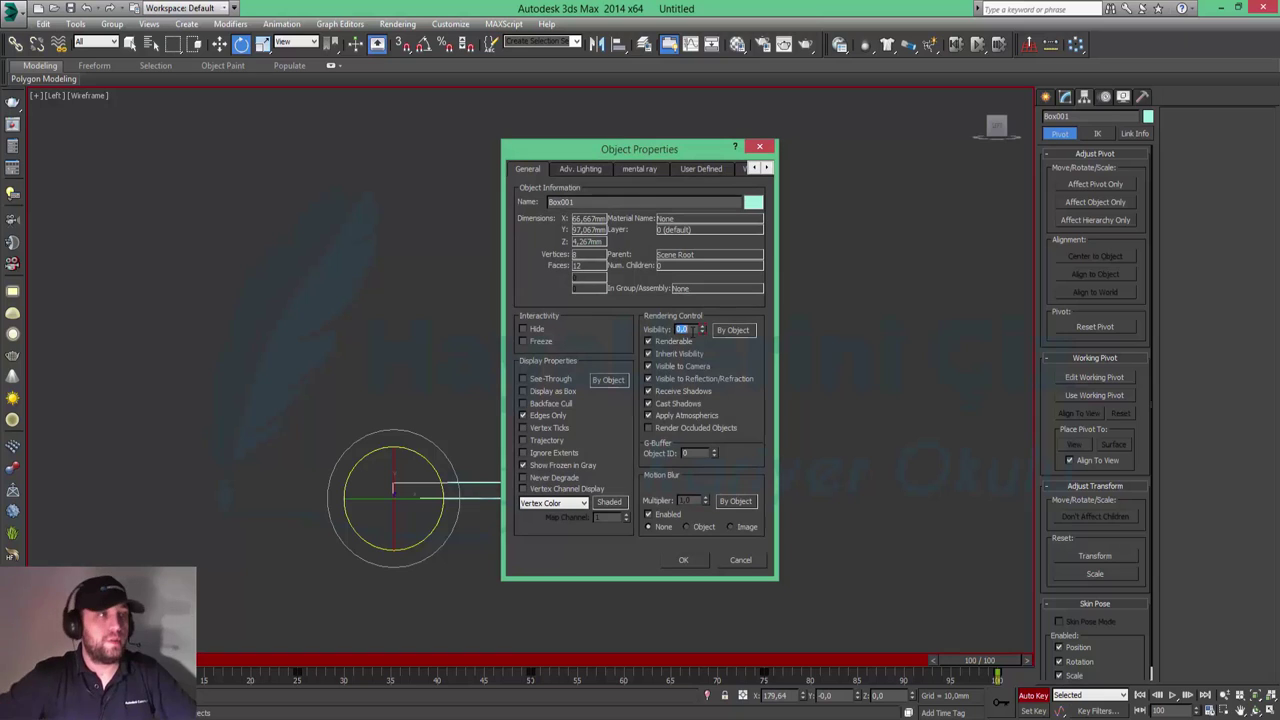
click(685, 562)
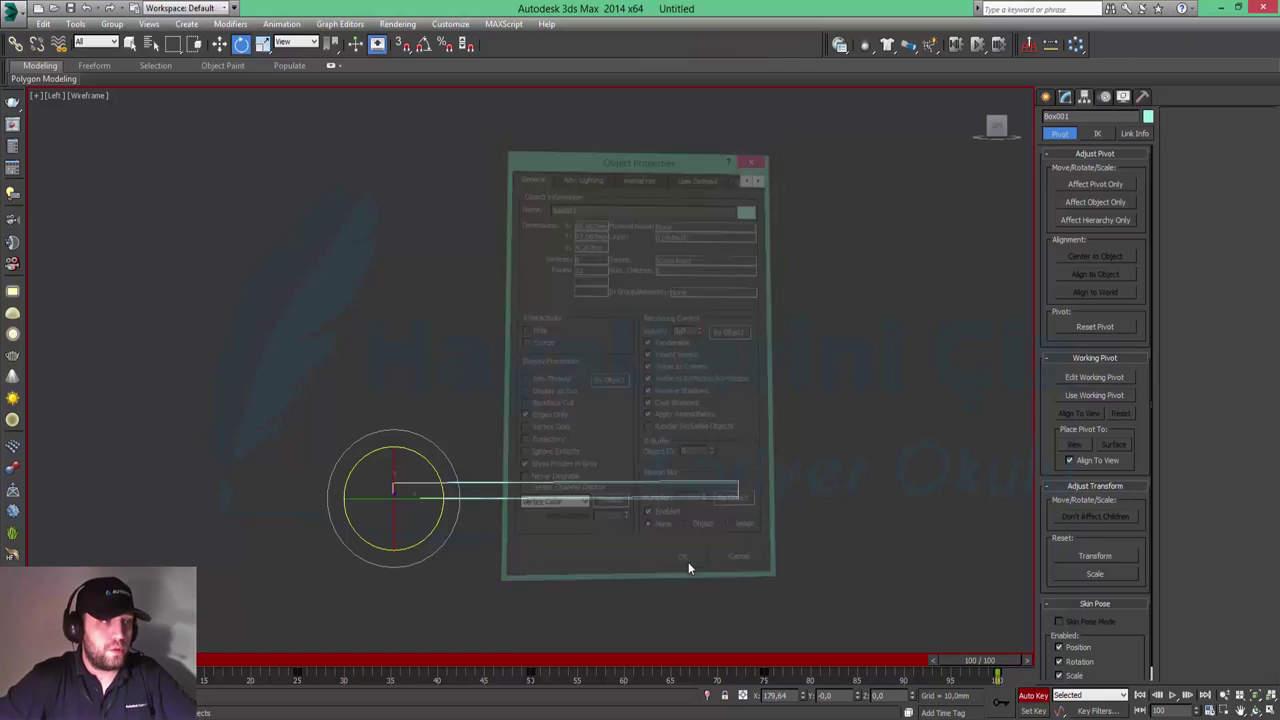
- Turn off Auto Key and preview the folding animation from frame 0 in a maximized Perspective view
click(1040, 698)
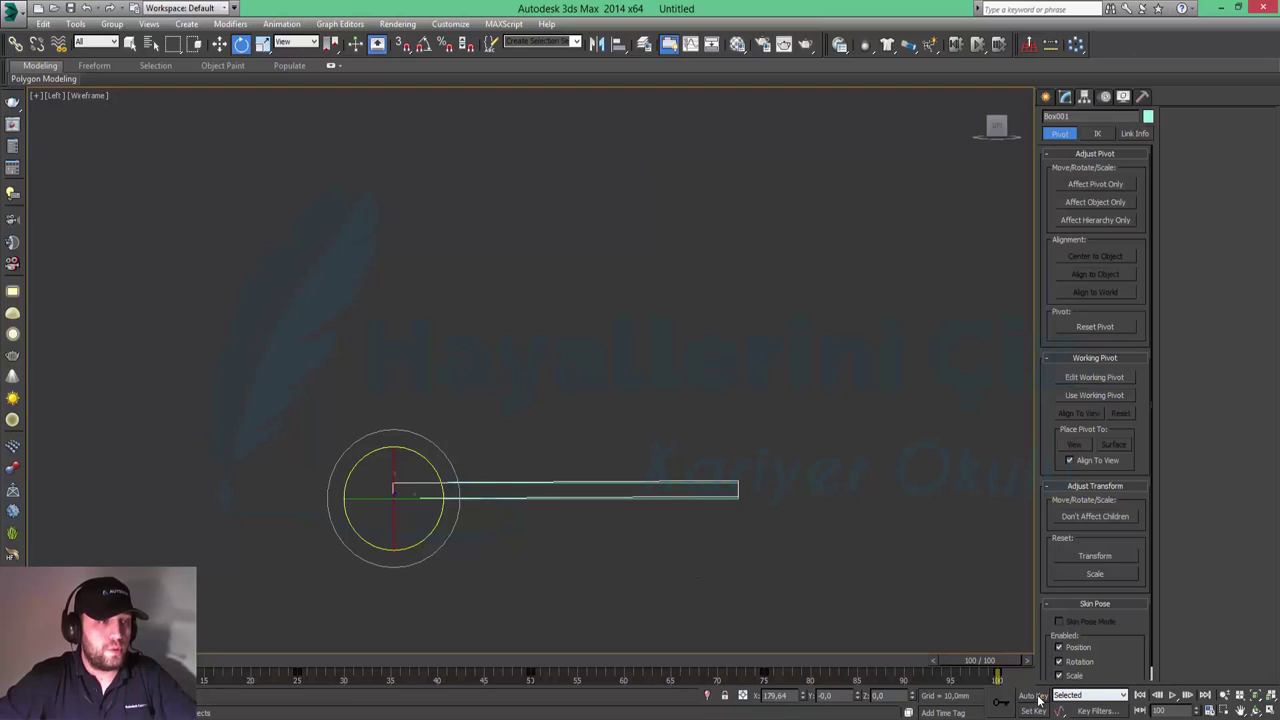
click(1141, 696)
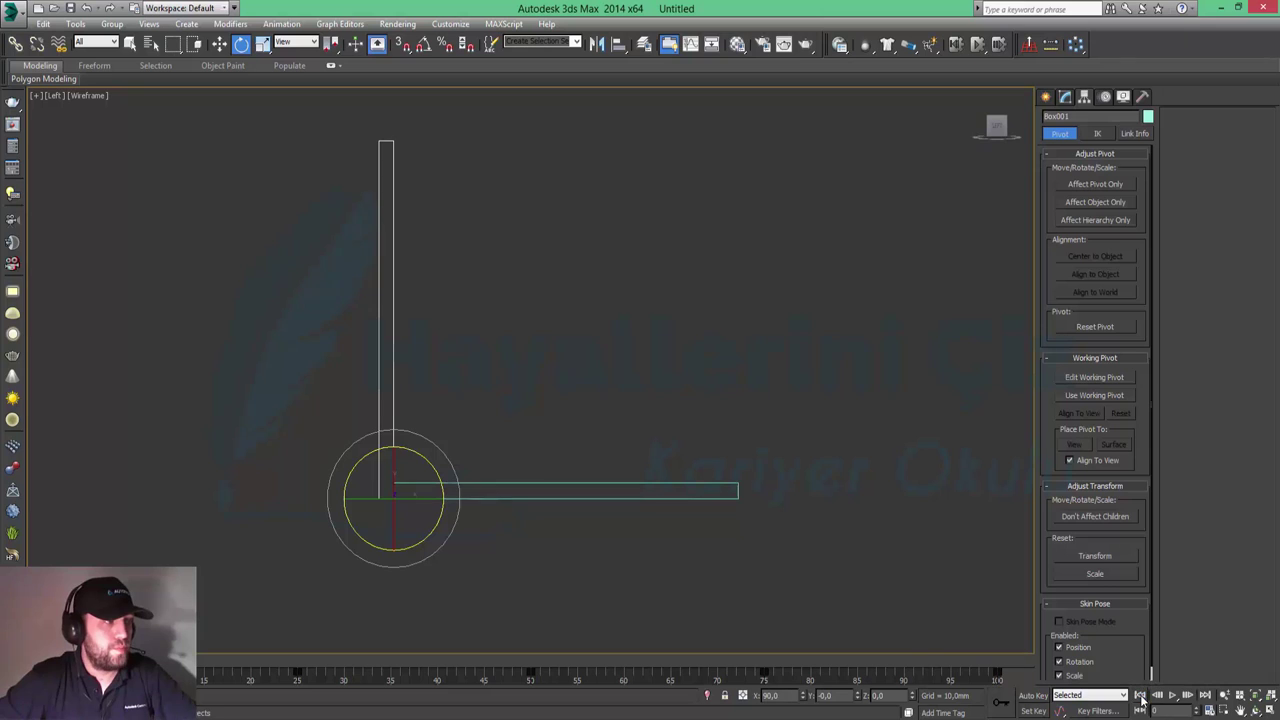
key(alt+w)
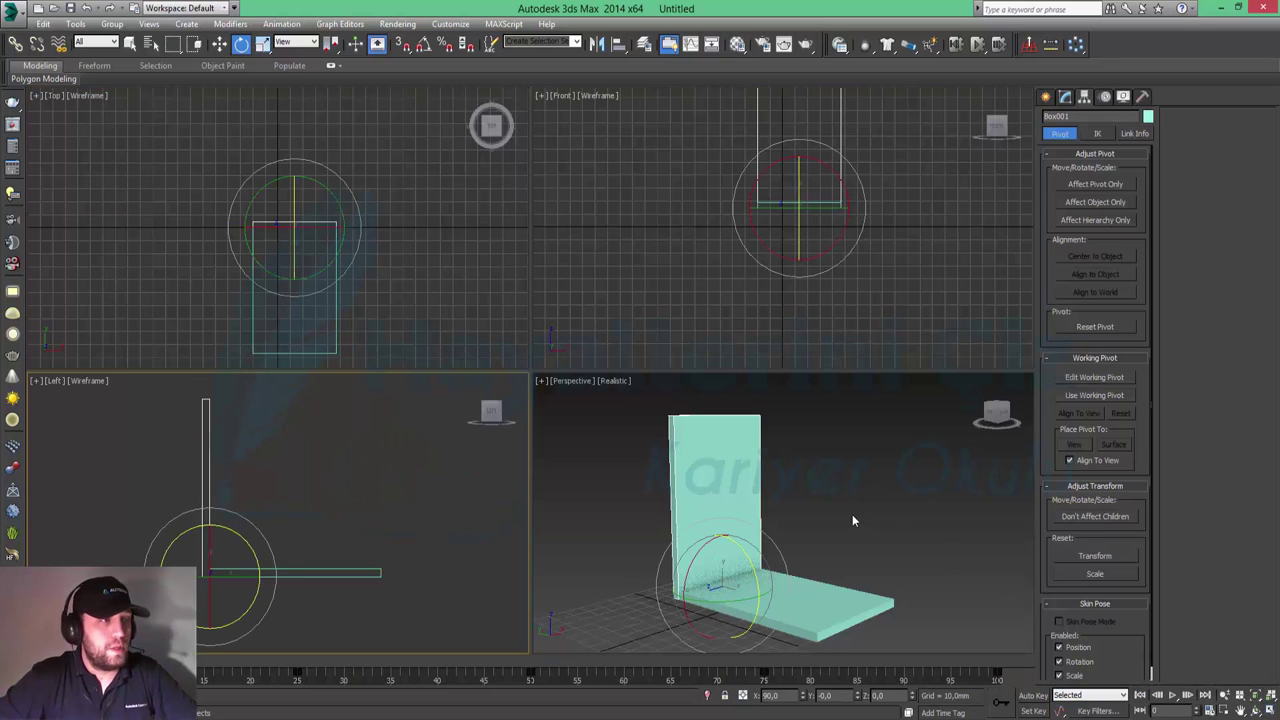
right_click(852, 514)
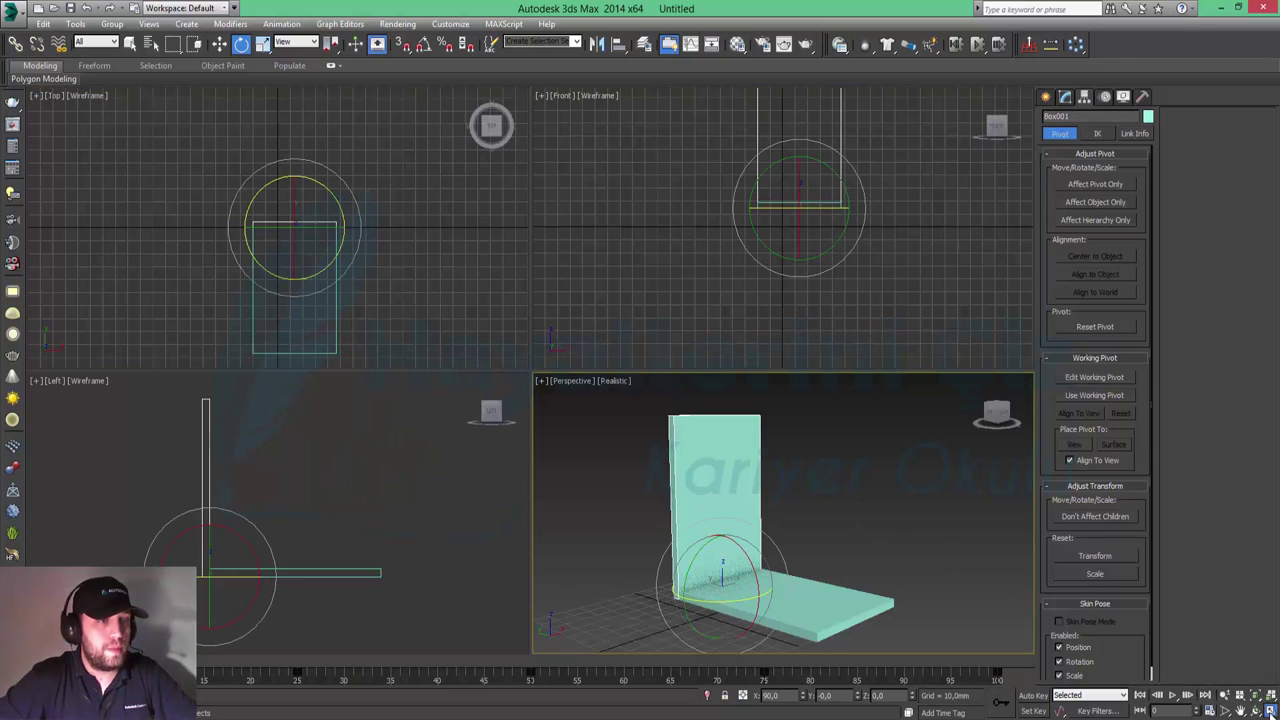
key(alt+w)
alt+middle_drag(447, 347, 543, 364)
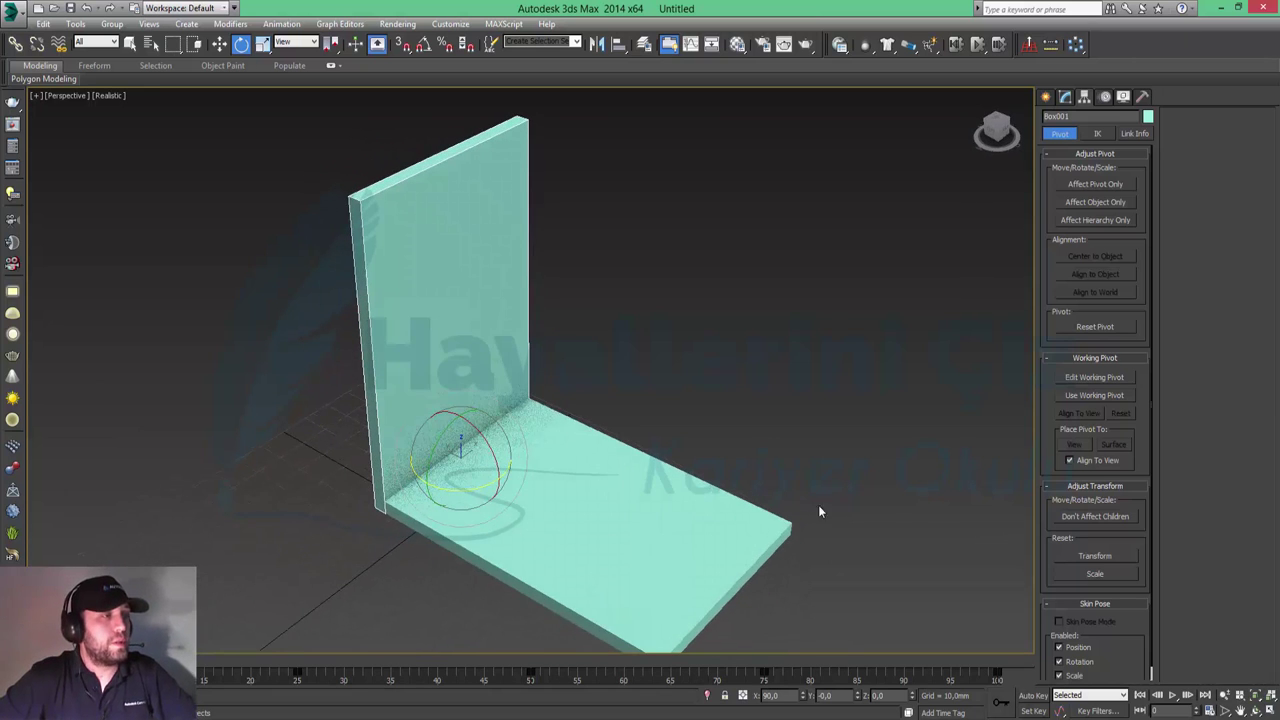
scroll(620, 358, down, 2)
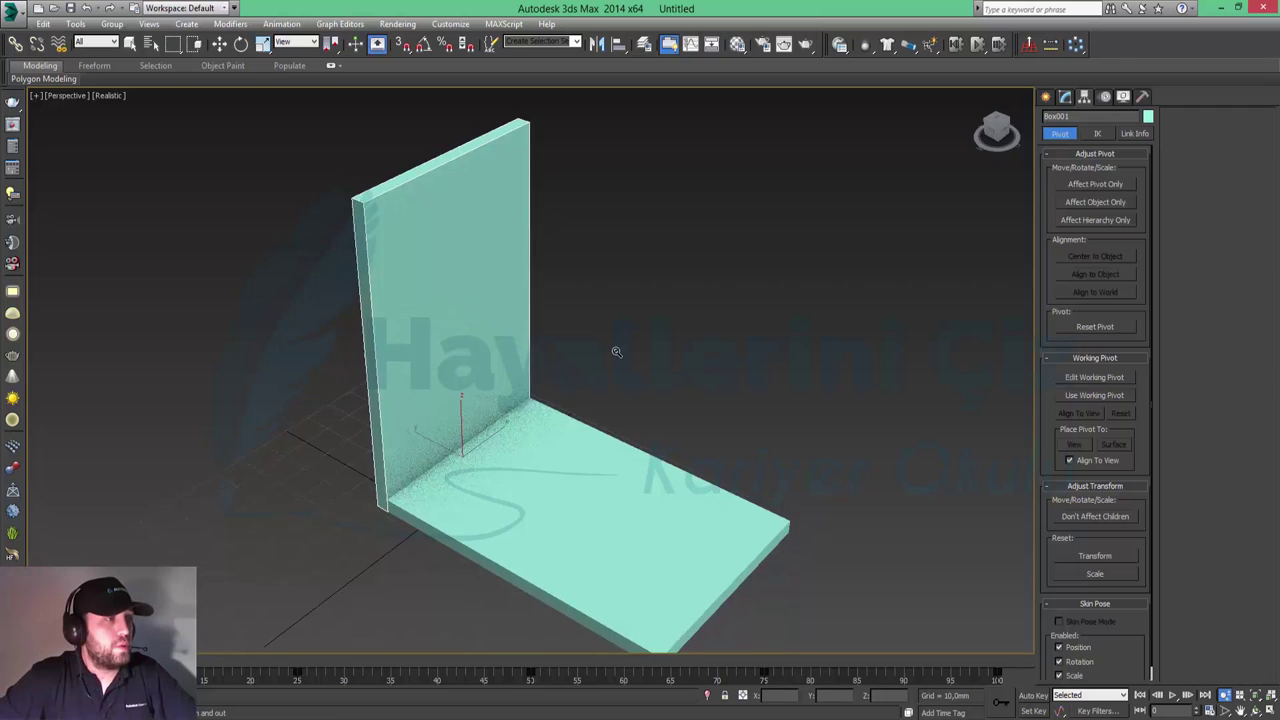
middle_drag(712, 425, 702, 421)
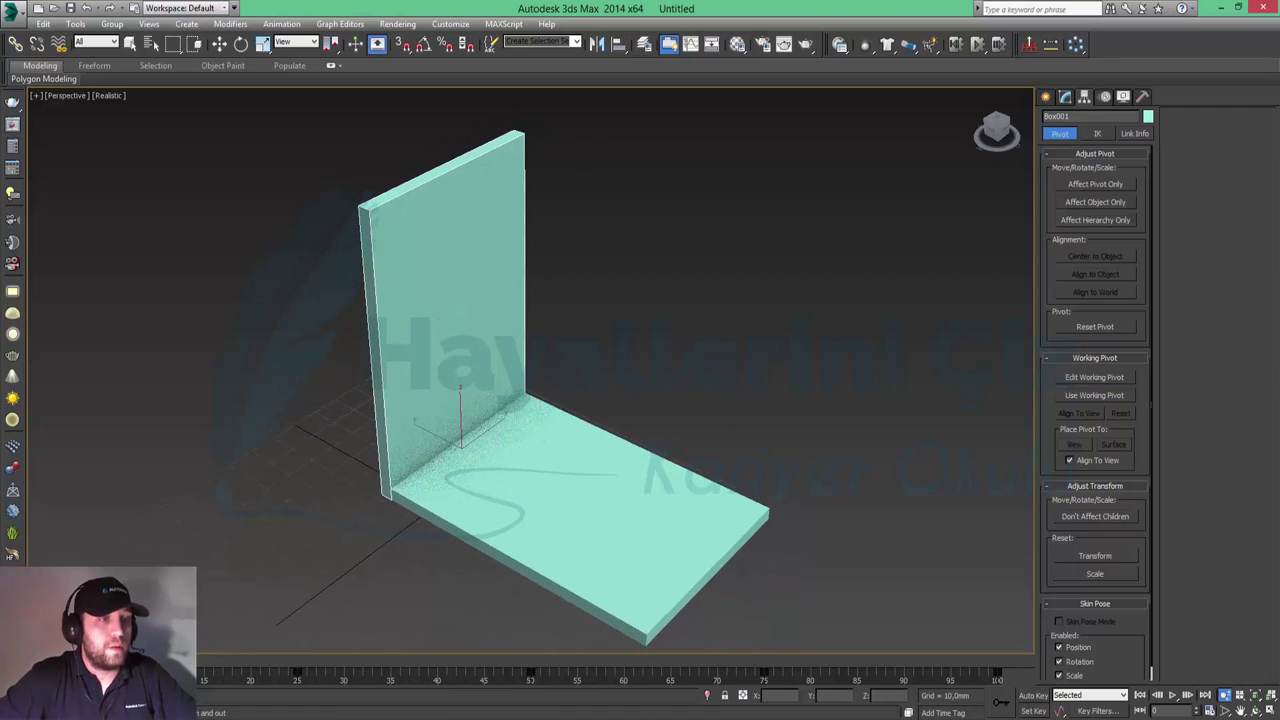
click(1174, 697)
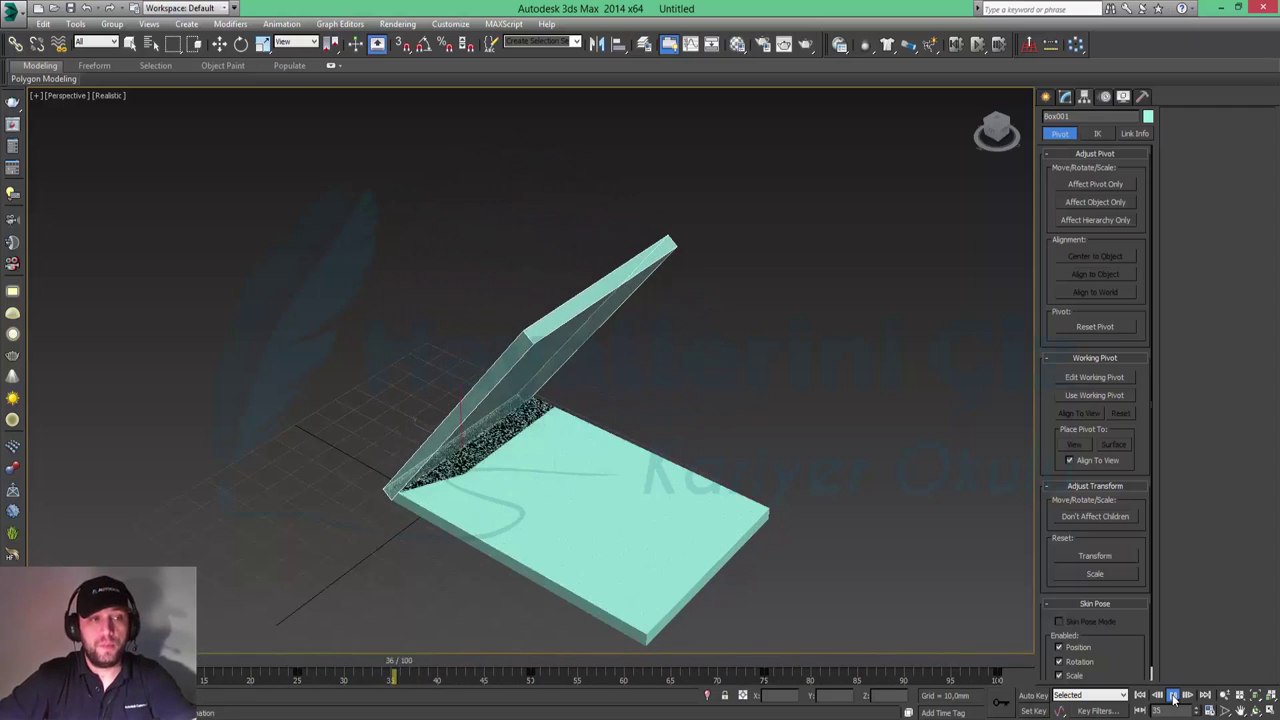
click(1174, 697)
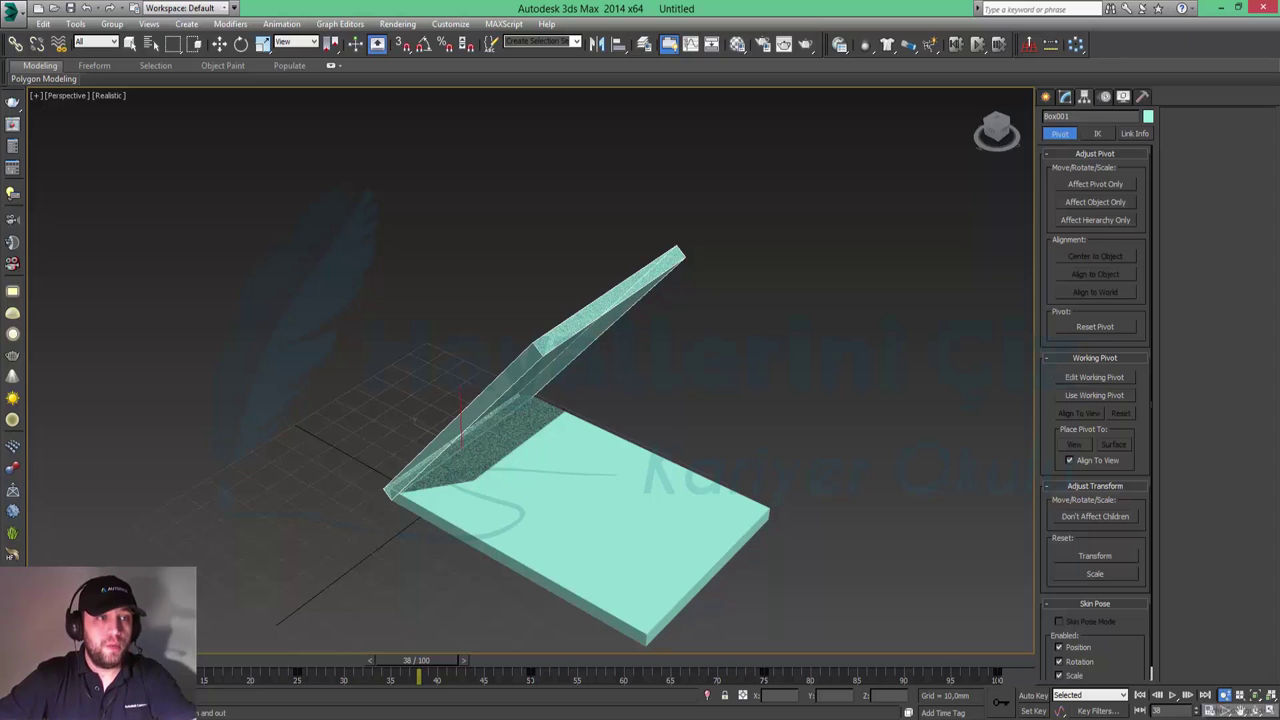
- Set the playback speed to 1/4x in Time Configuration and play the animation from the first frame
click(1210, 711)
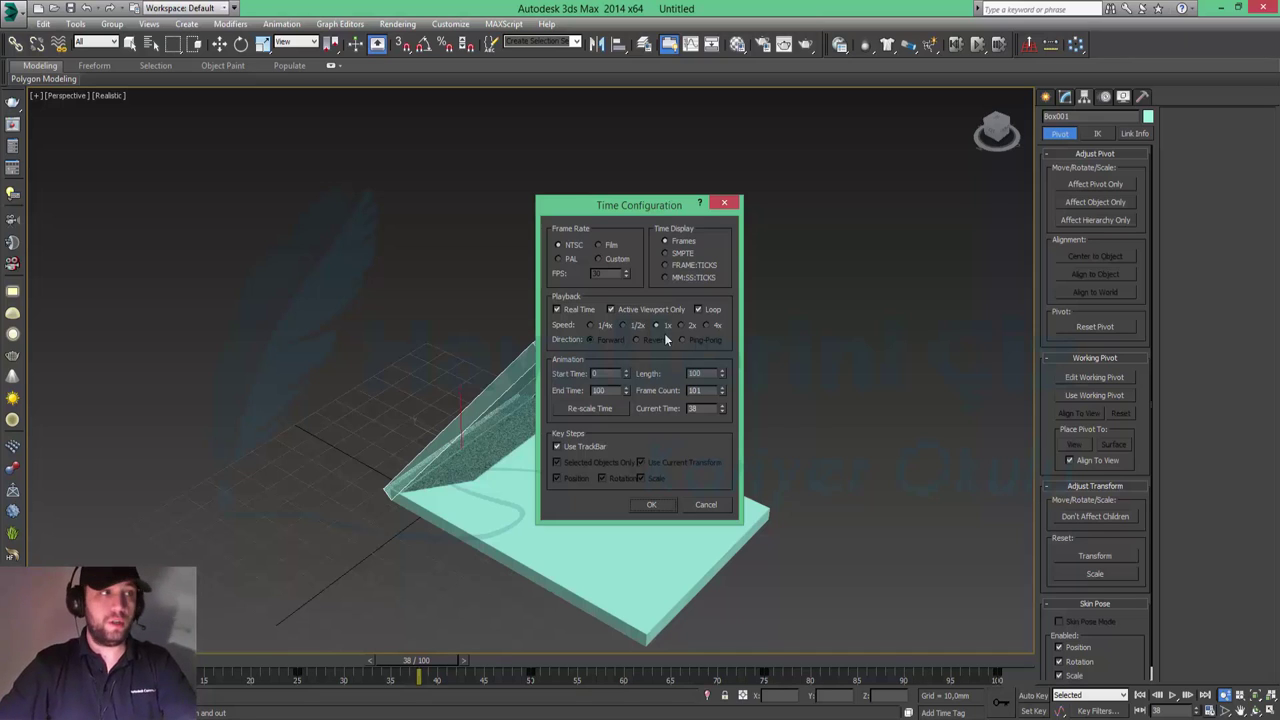
click(650, 505)
click(1139, 695)
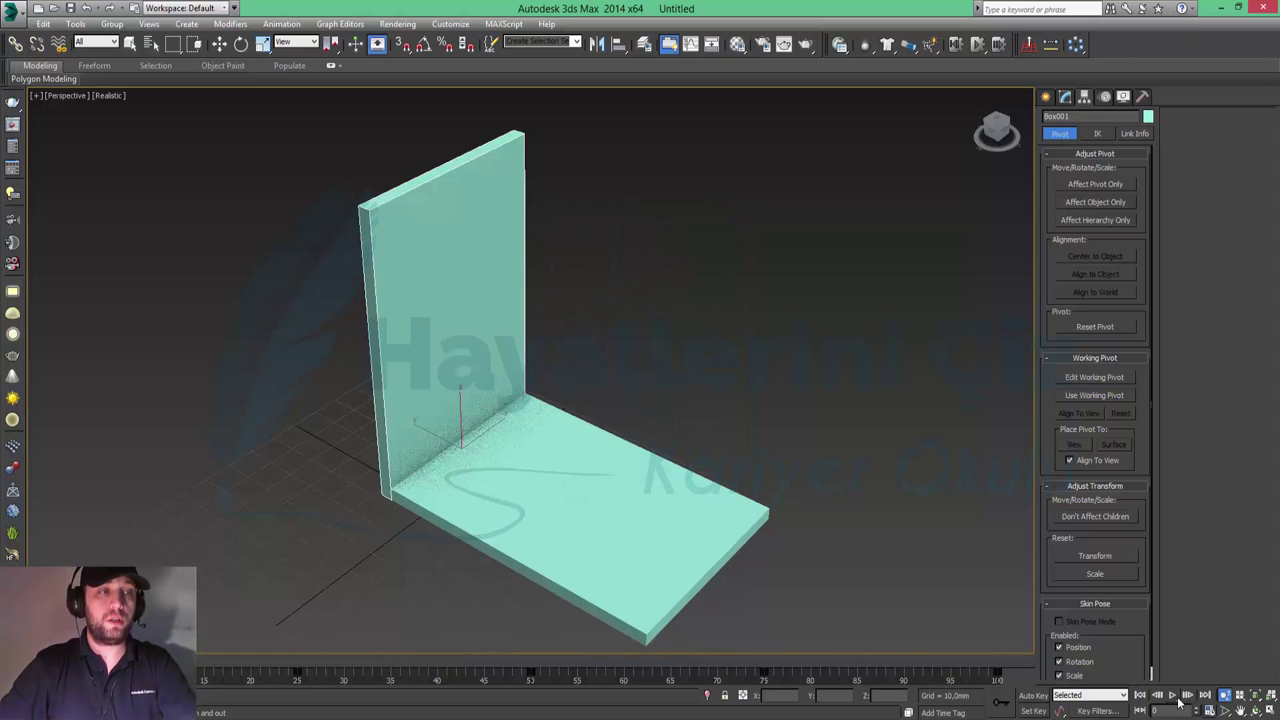
click(1172, 695)
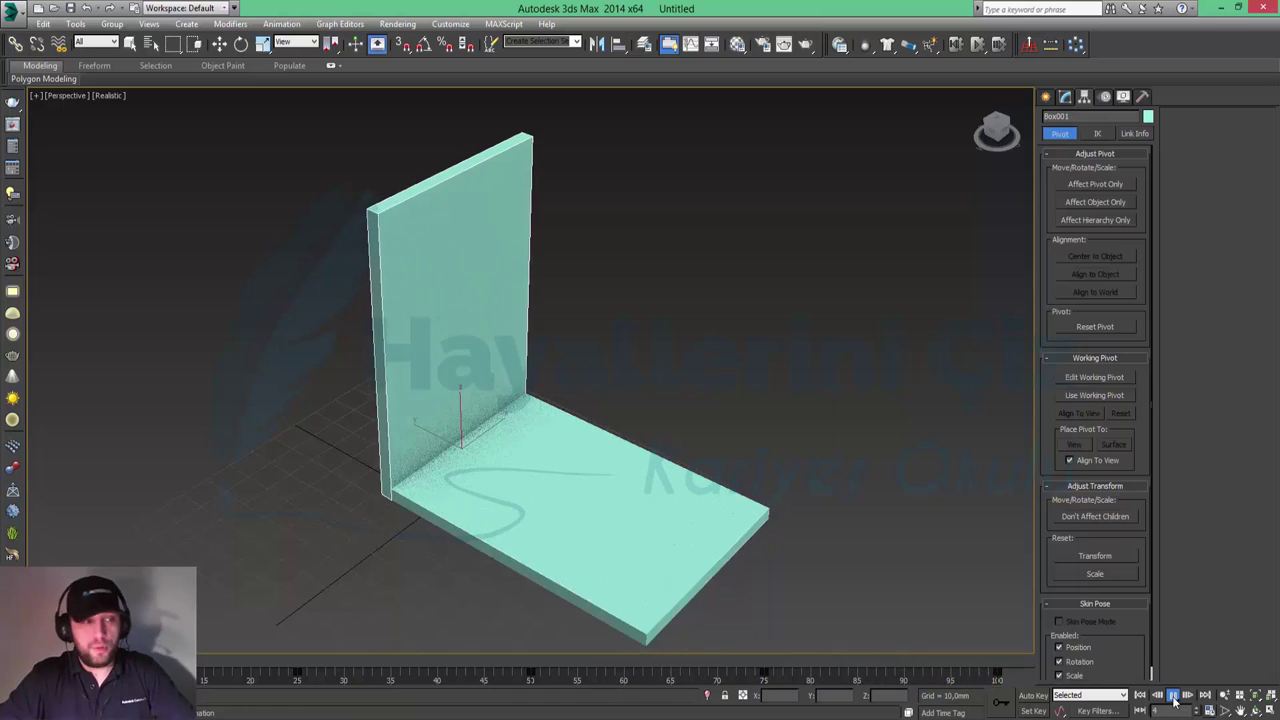
click(1174, 696)
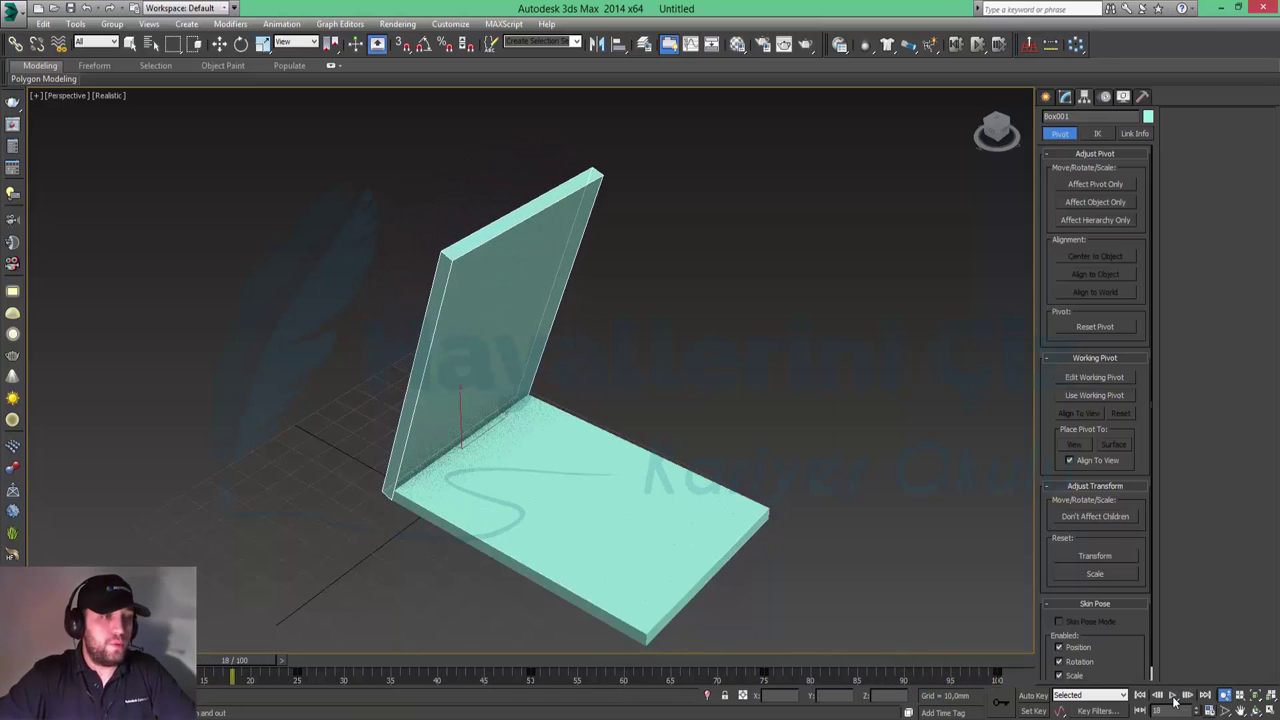
- Change the playback speed to 4x in Time Configuration and replay the animation from frame 0
click(1209, 710)
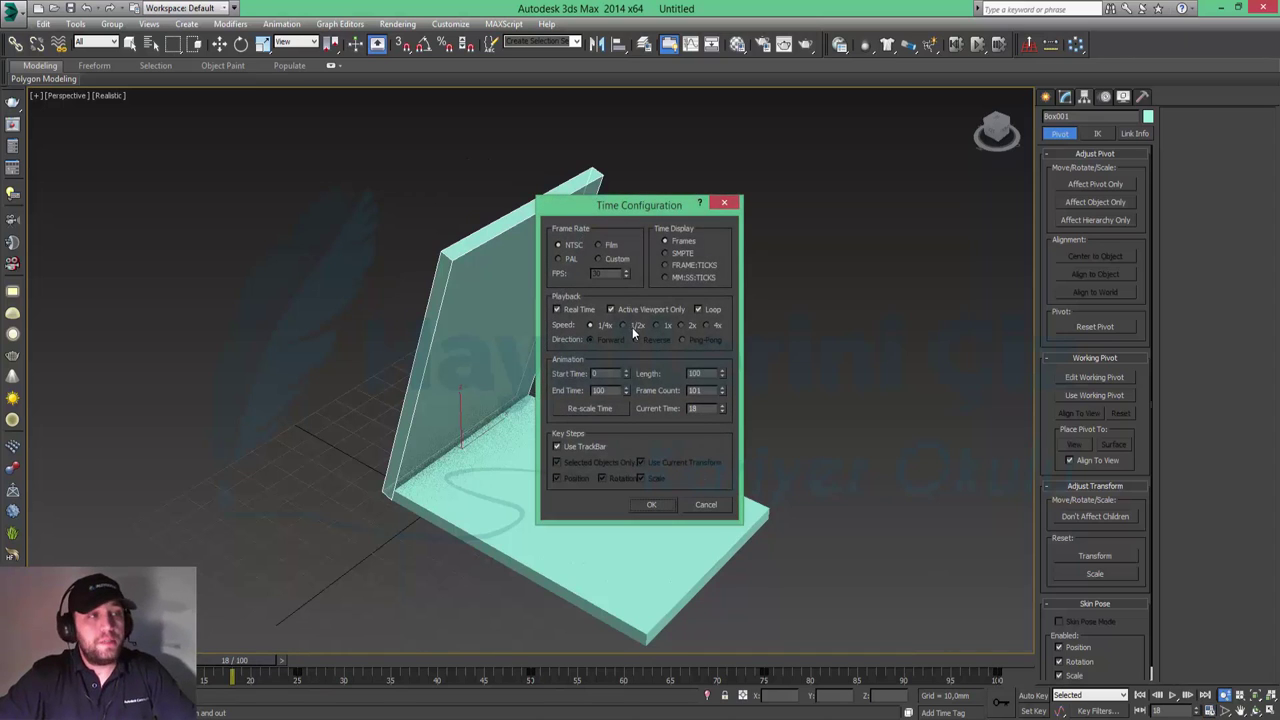
click(706, 325)
click(664, 504)
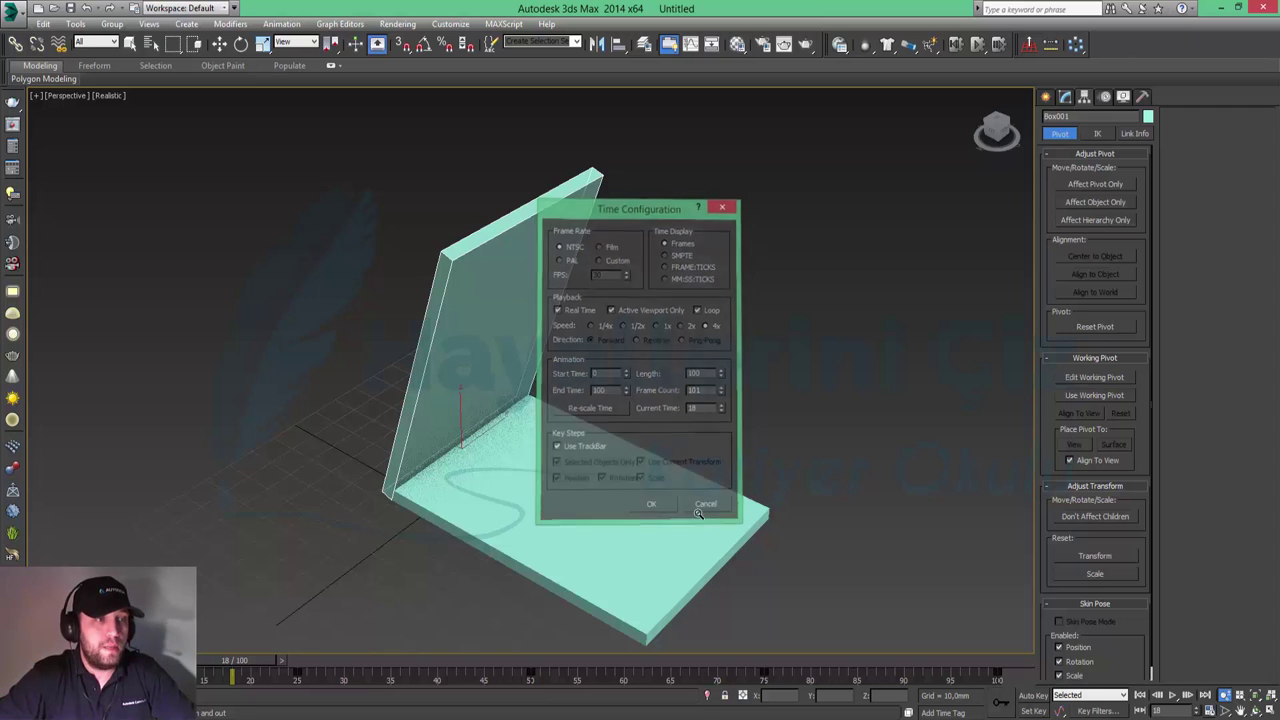
click(1139, 695)
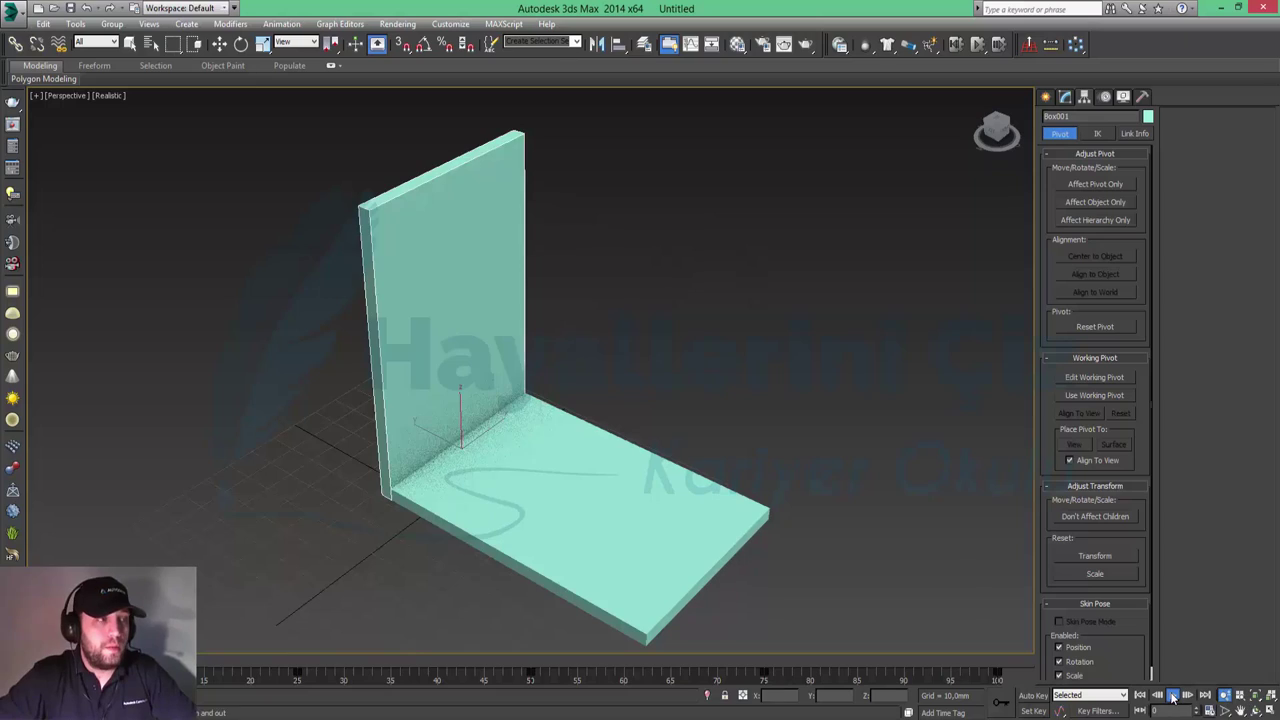
click(1173, 697)
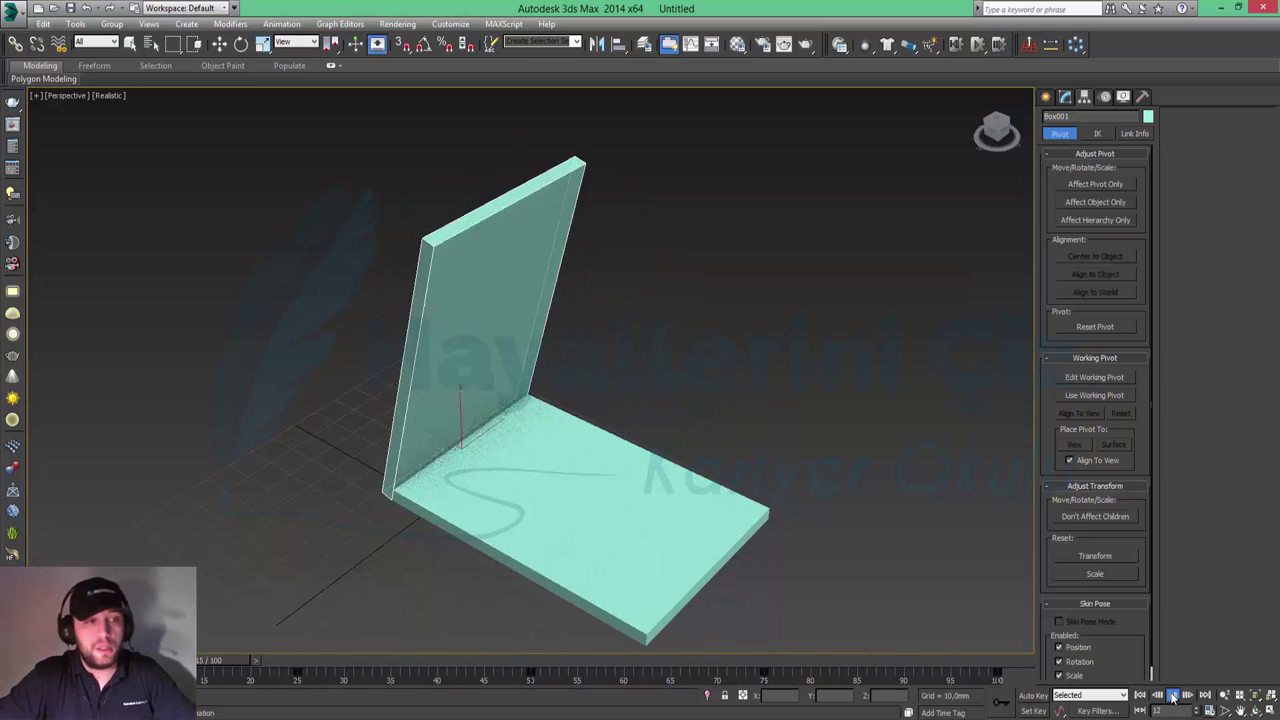
- Review and accept the Time Configuration settings, replay the animation from the first frame, and stop playback
click(1209, 711)
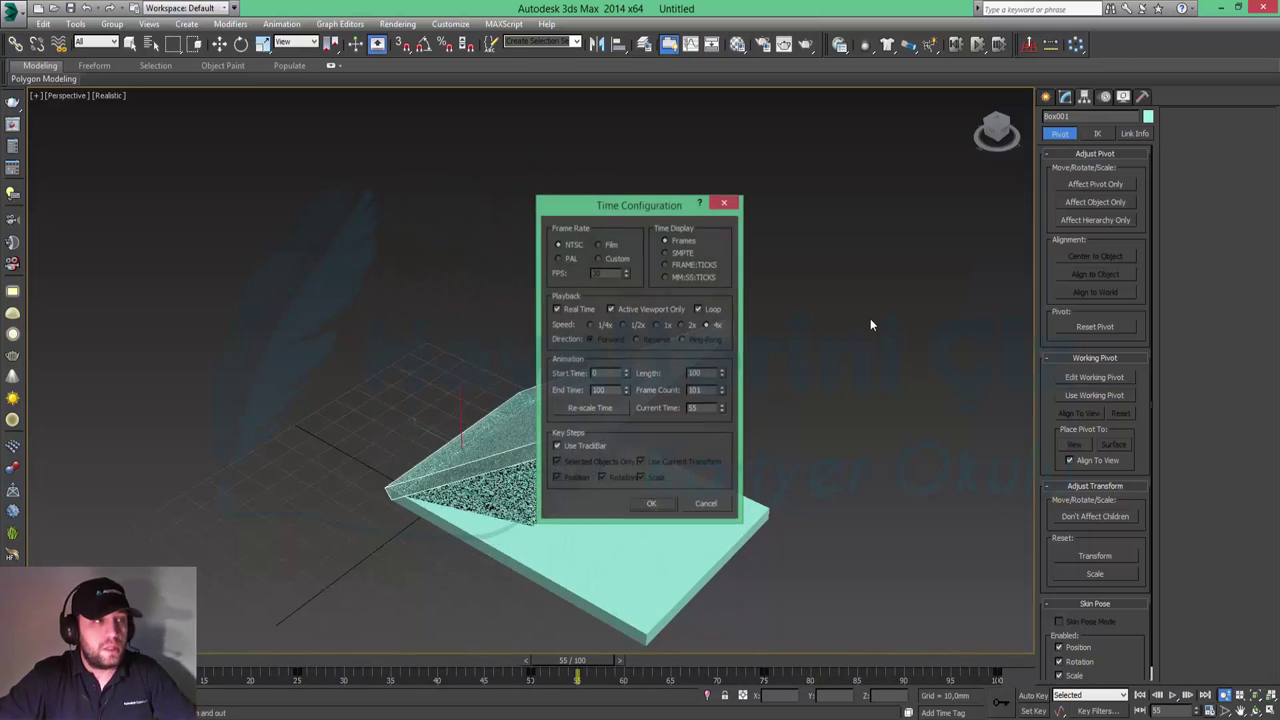
click(651, 504)
click(1140, 696)
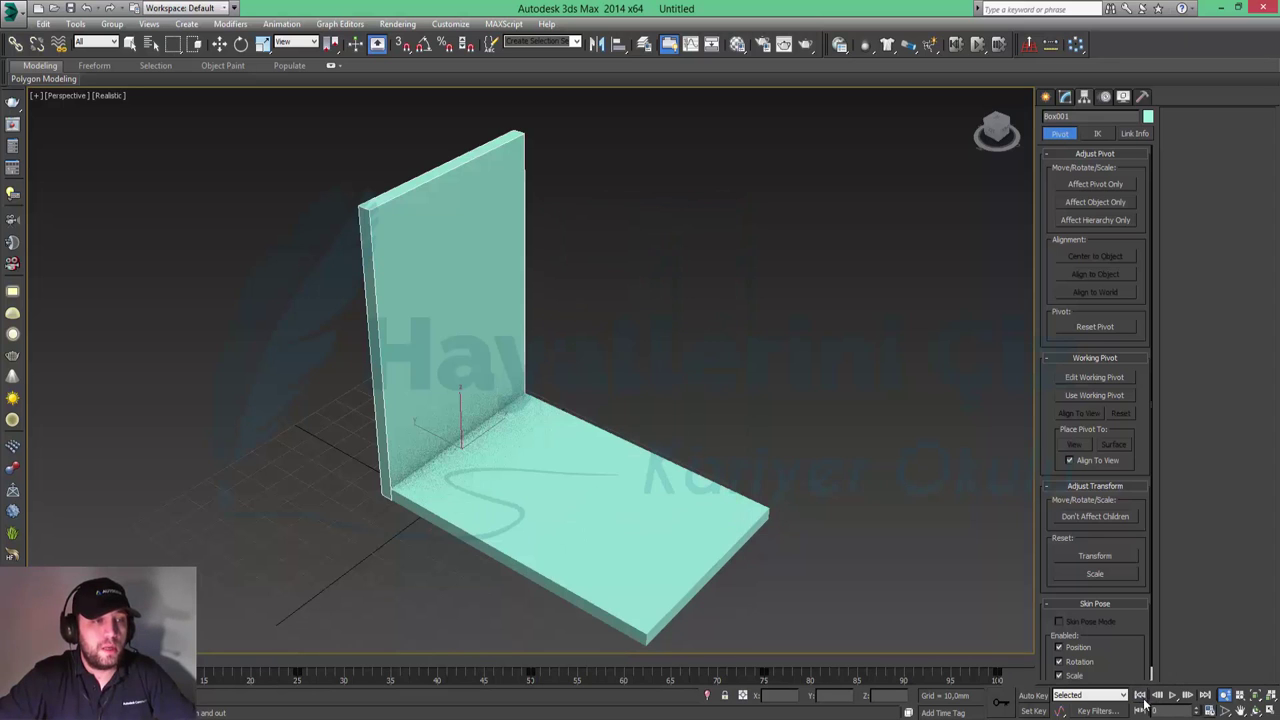
click(1173, 696)
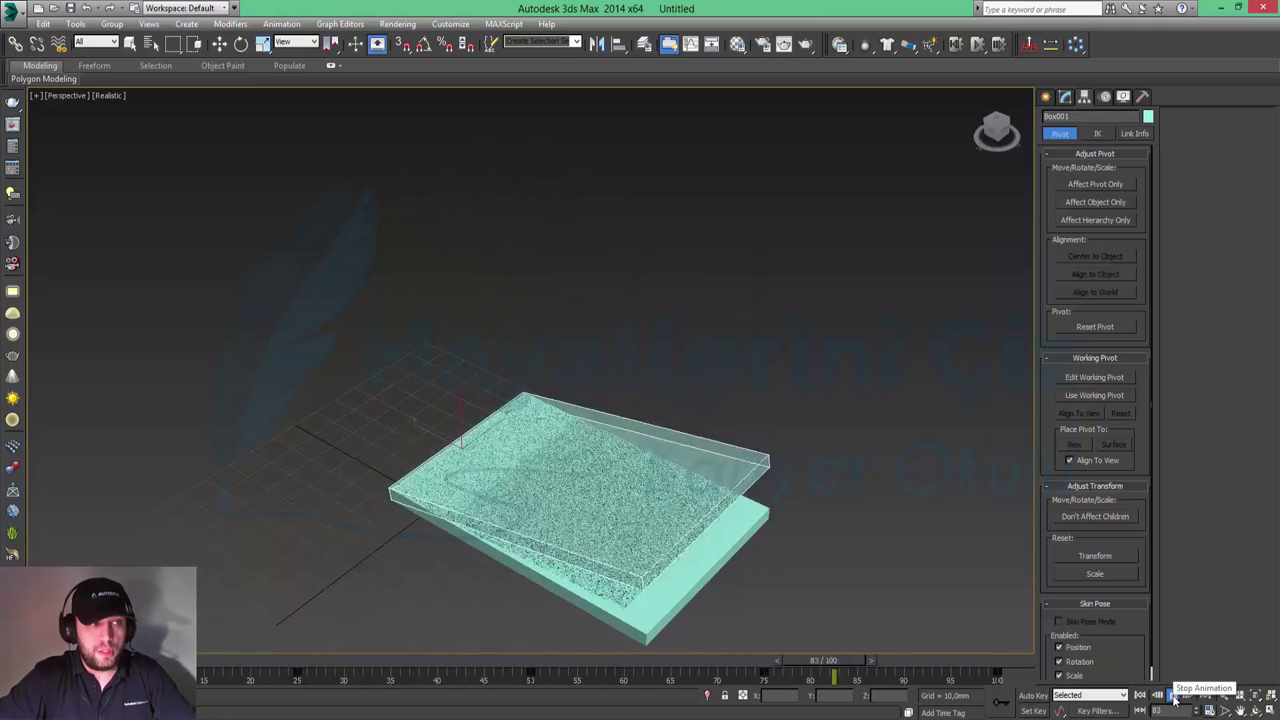
click(1175, 698)
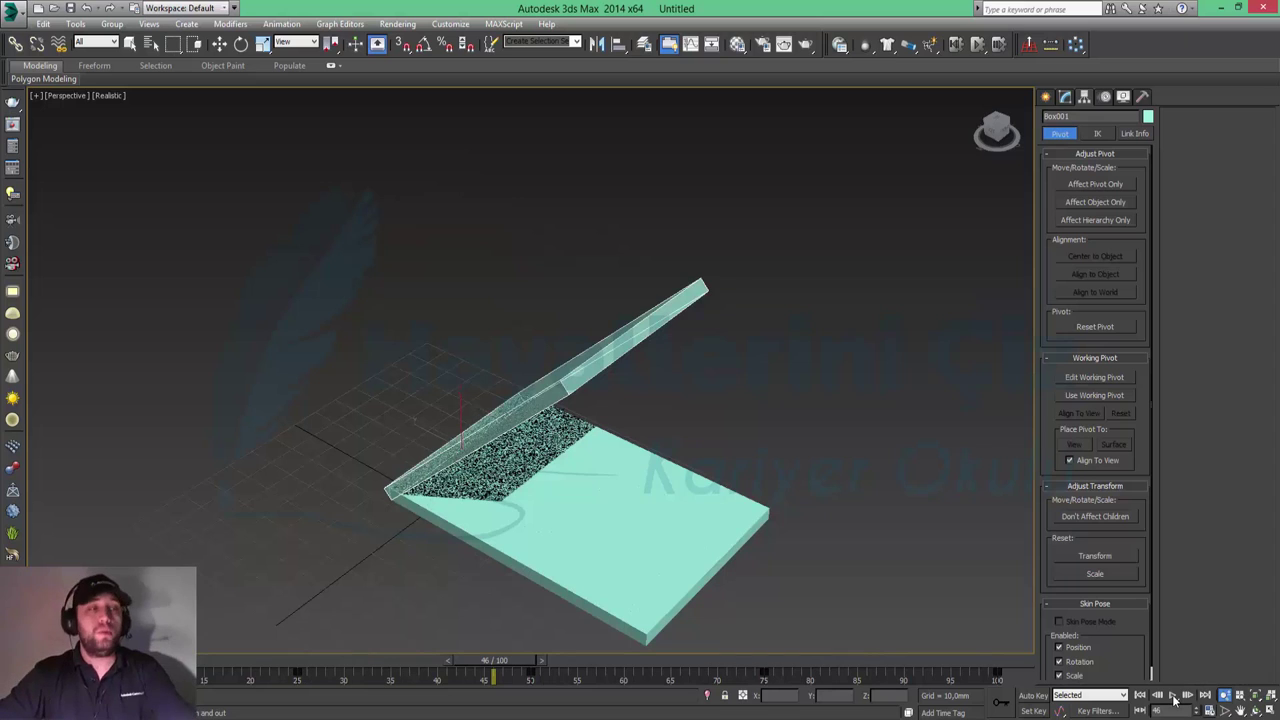